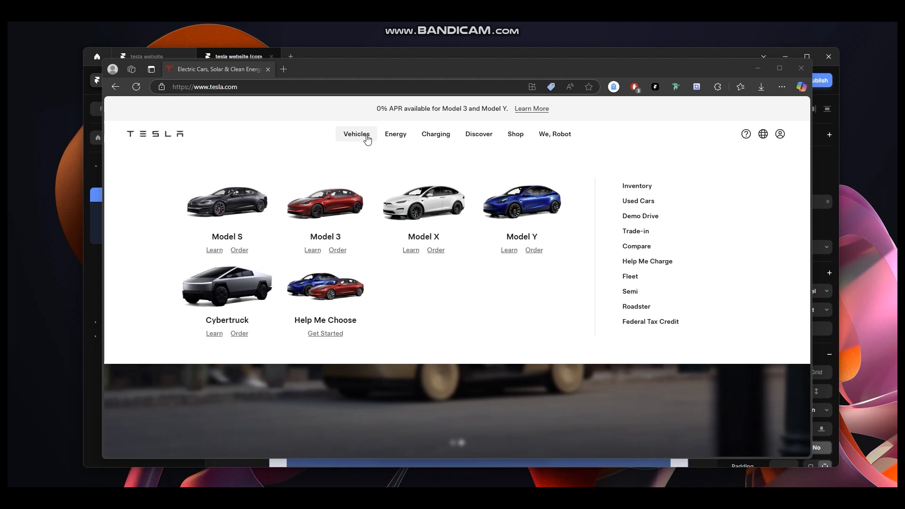
# Examine the Tesla website's Vehicles and Energy dropdown menus for reference.
pyautogui.click(208, 252)
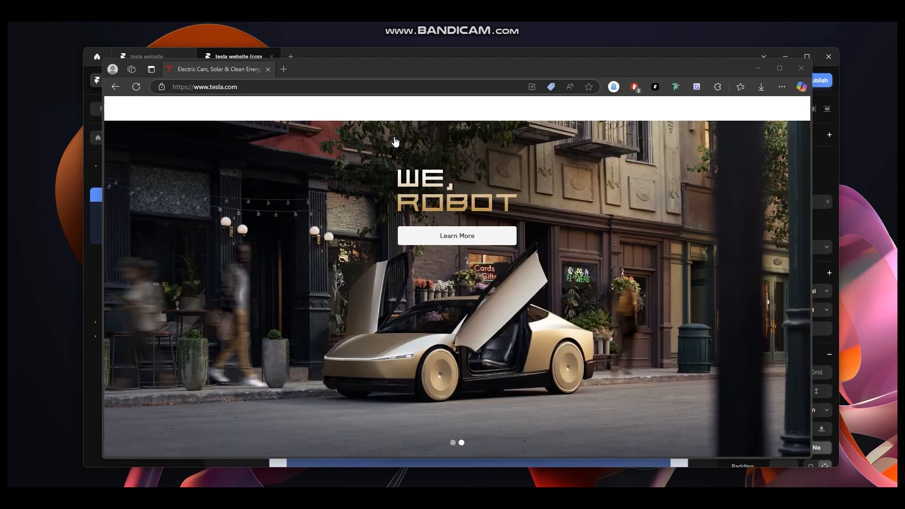
pyautogui.moveTo(395, 139)
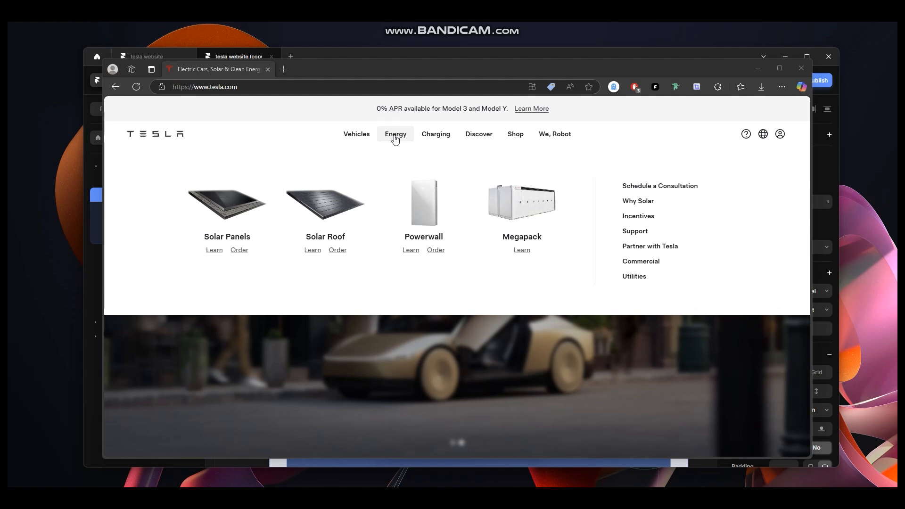
pyautogui.moveTo(440, 140)
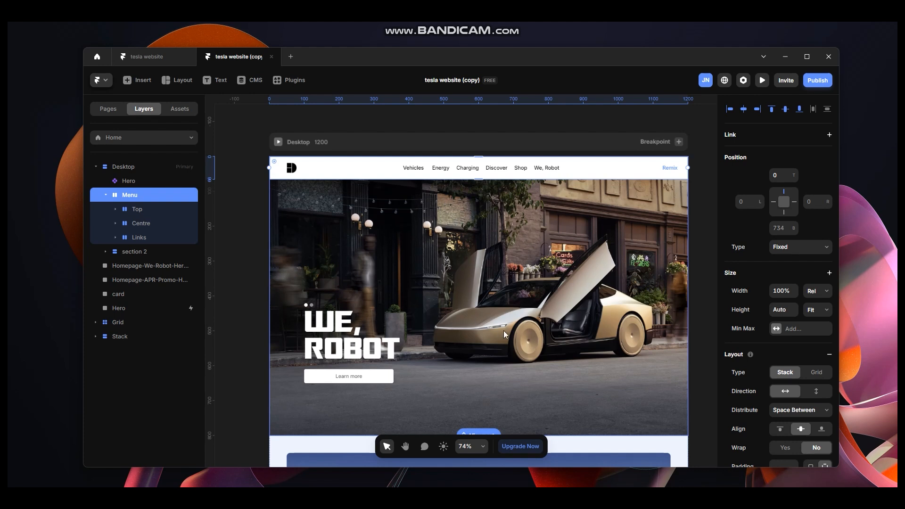
# Preview the page design and return to the editor.
pyautogui.scroll(3, 487, 309)
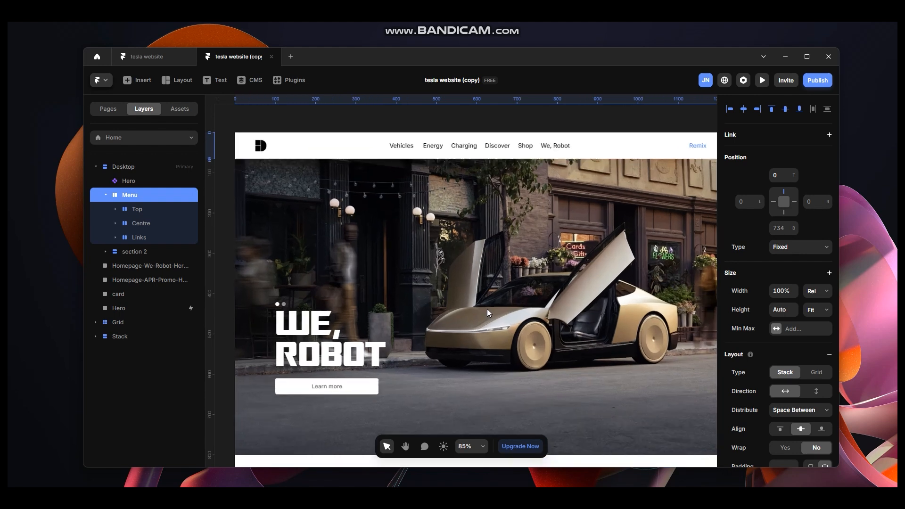
pyautogui.scroll(-3, 491, 308)
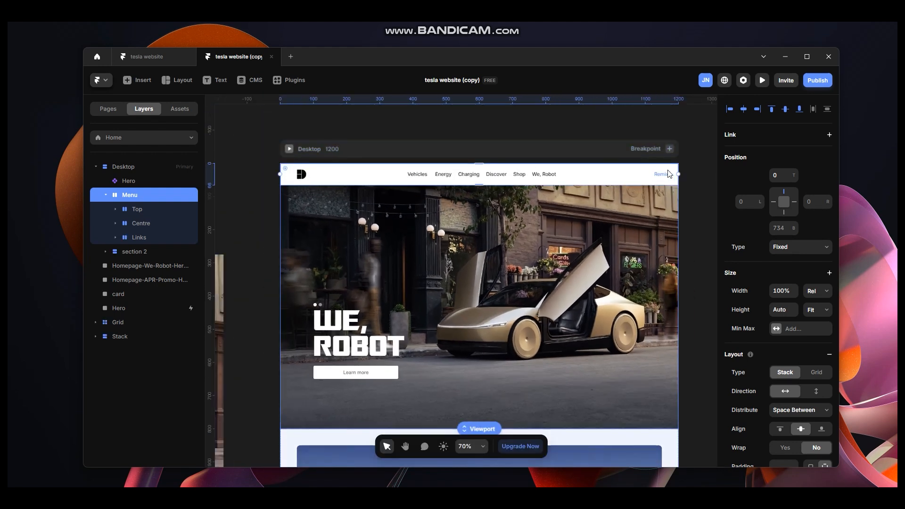
pyautogui.scroll(-5, 572, 402)
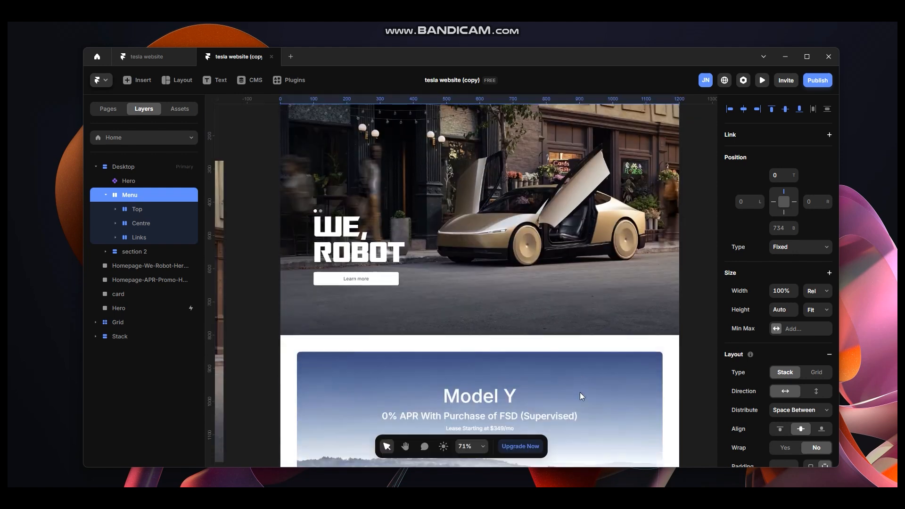
pyautogui.scroll(6, 477, 332)
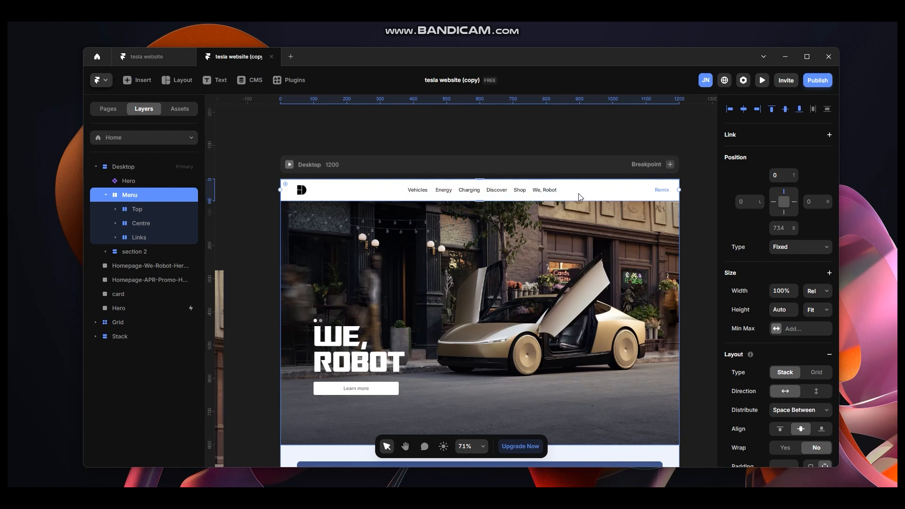
pyautogui.click(289, 165)
pyautogui.click(181, 81)
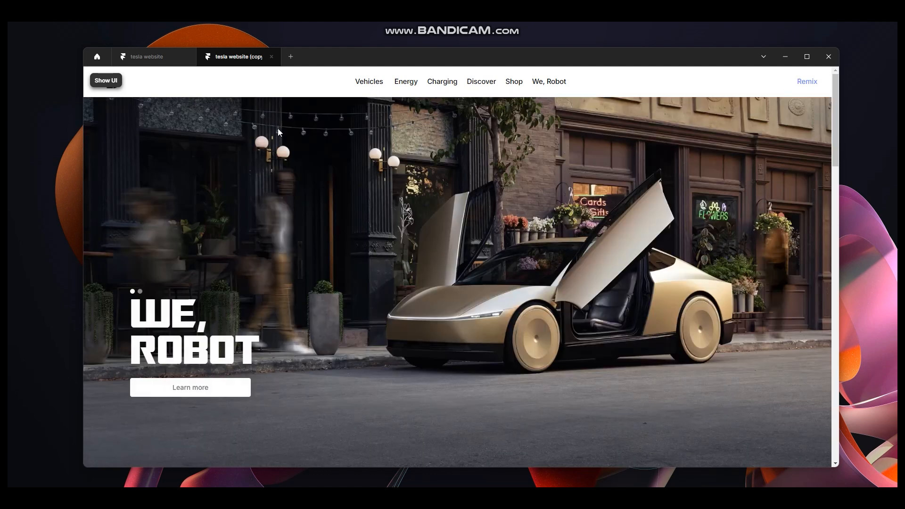
pyautogui.click(106, 81)
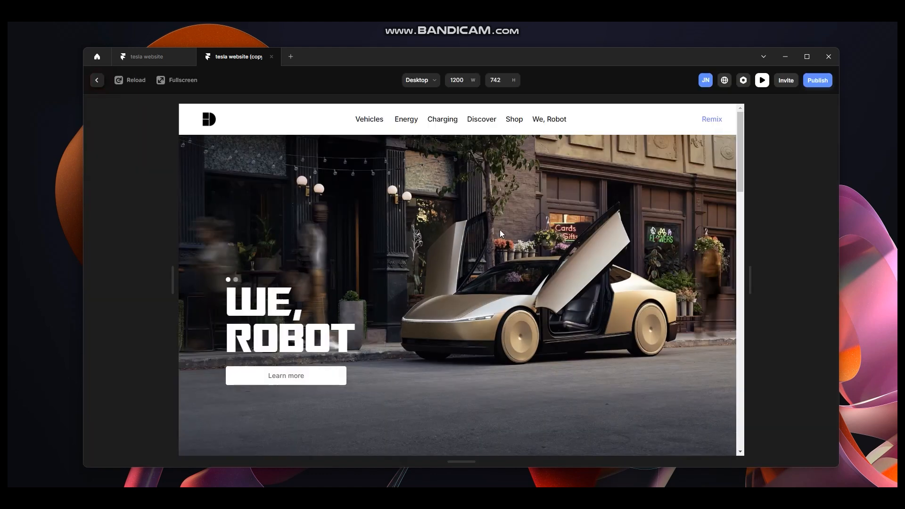
pyautogui.press('Escape')
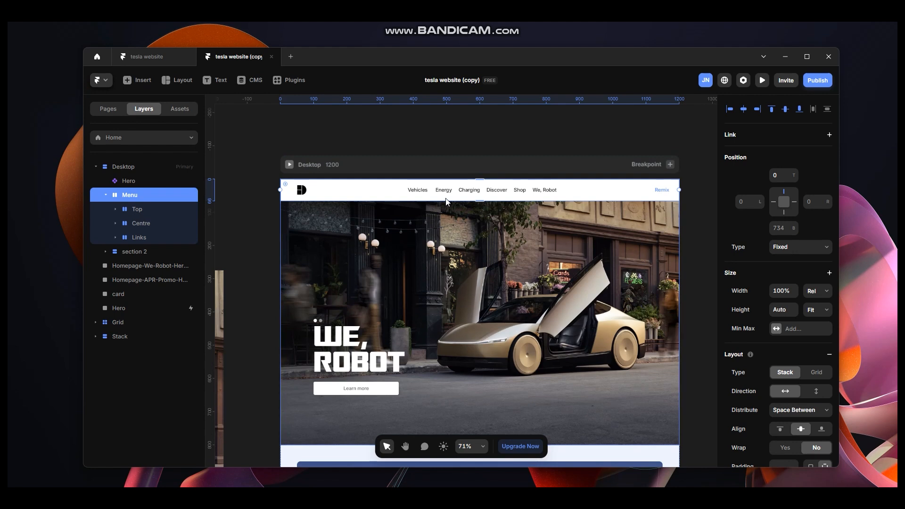
# Inspect the Menu layer's Top, Centre and Links children in the layer list.
pyautogui.click(105, 195)
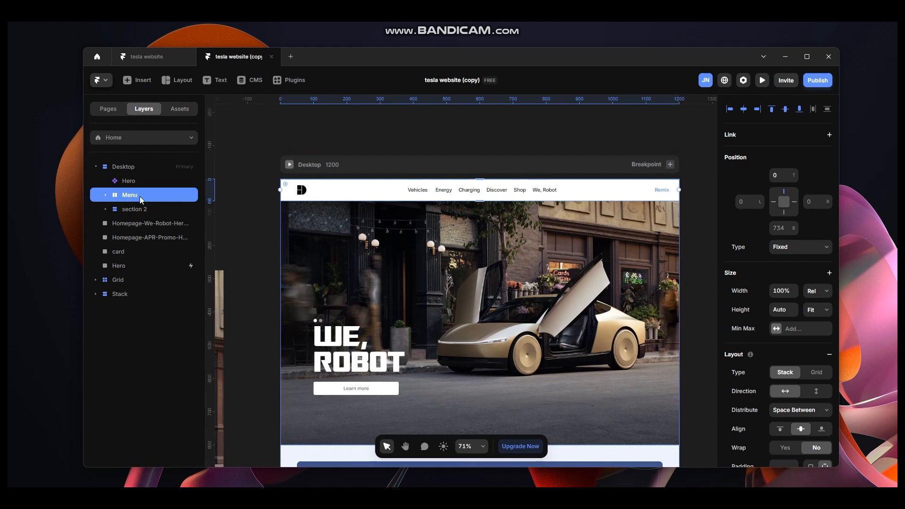
pyautogui.click(105, 194)
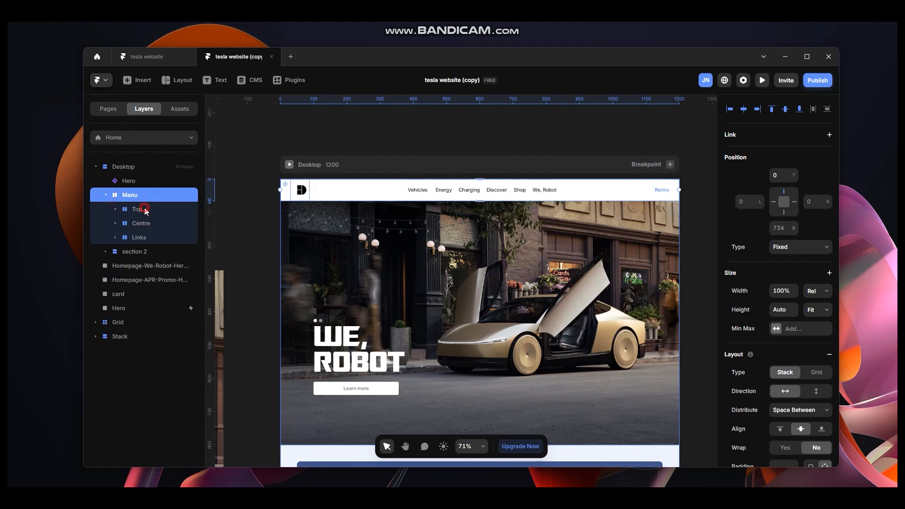
pyautogui.click(144, 208)
pyautogui.click(116, 209)
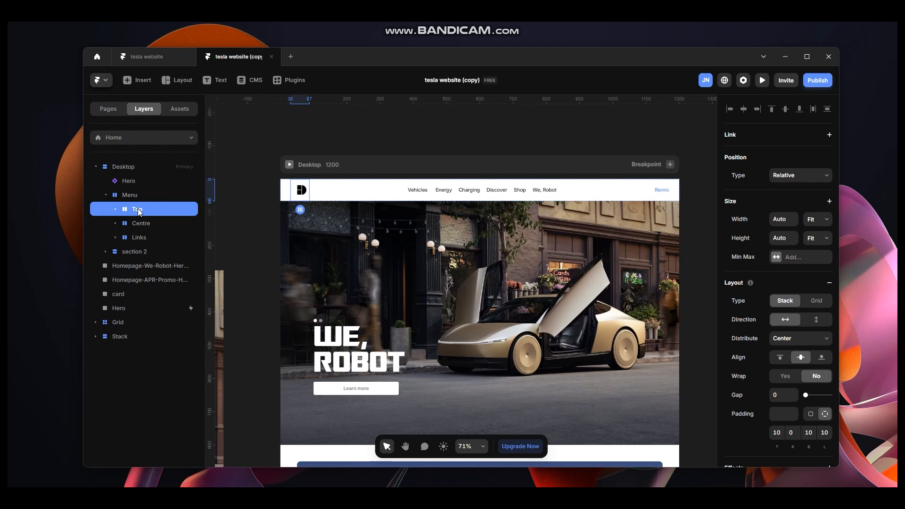
pyautogui.click(145, 224)
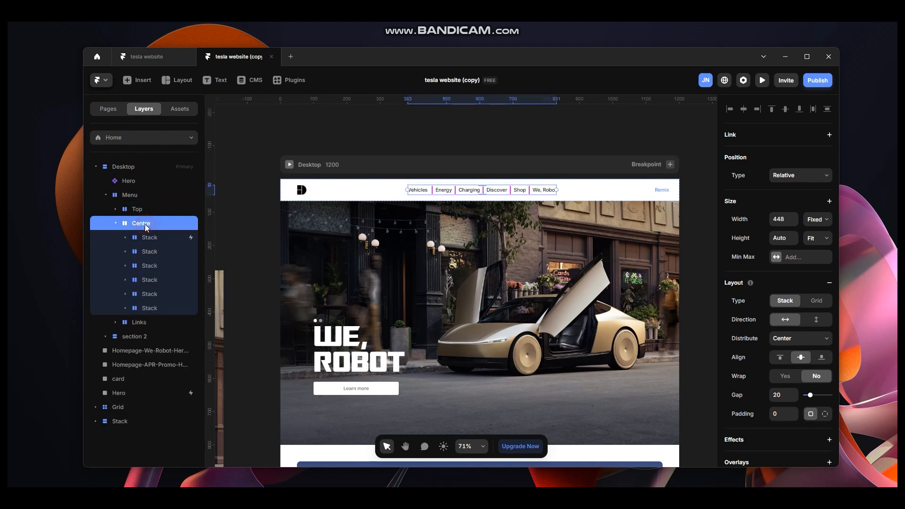
pyautogui.click(116, 223)
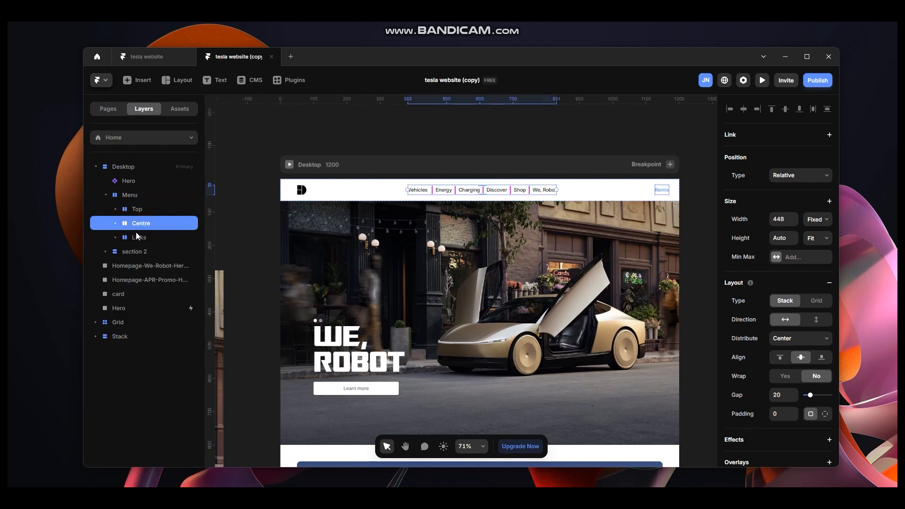
pyautogui.click(131, 235)
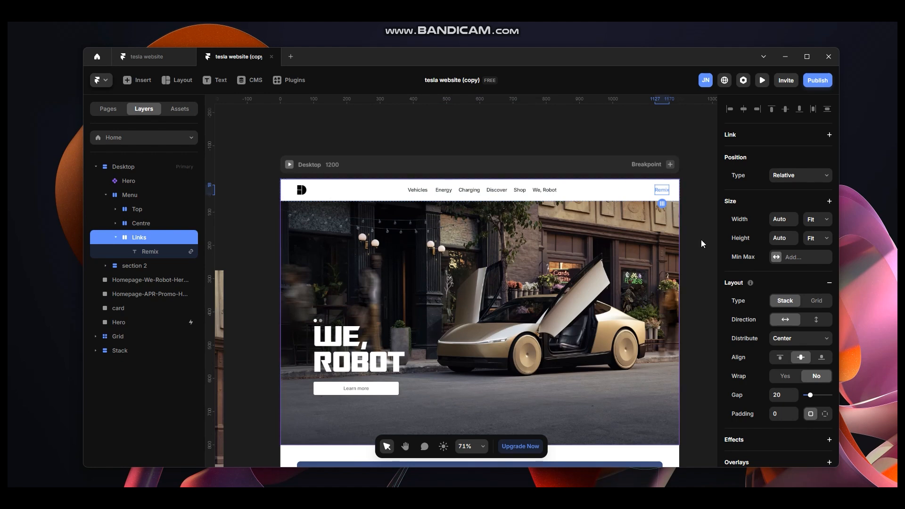
pyautogui.click(116, 237)
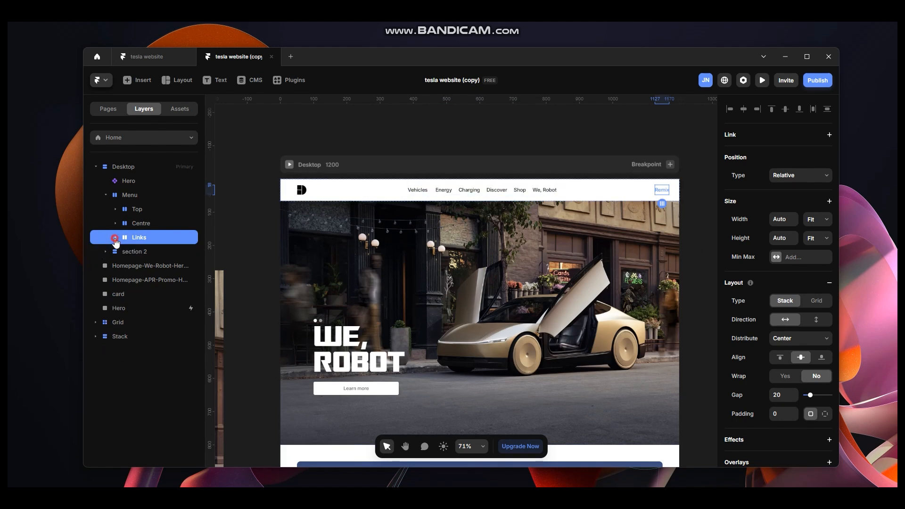
# Wrap the Menu layer in a new stack.
pyautogui.click(132, 196)
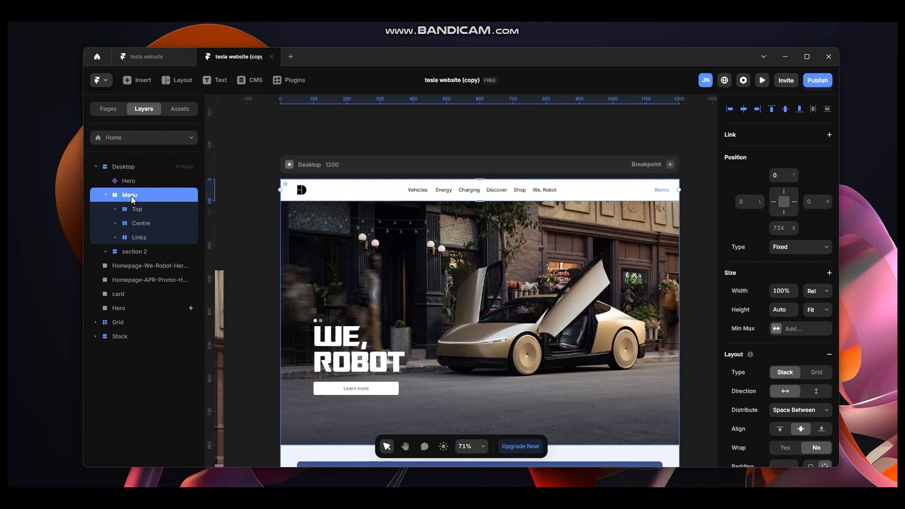
pyautogui.hotkey('ctrl', 'Return')
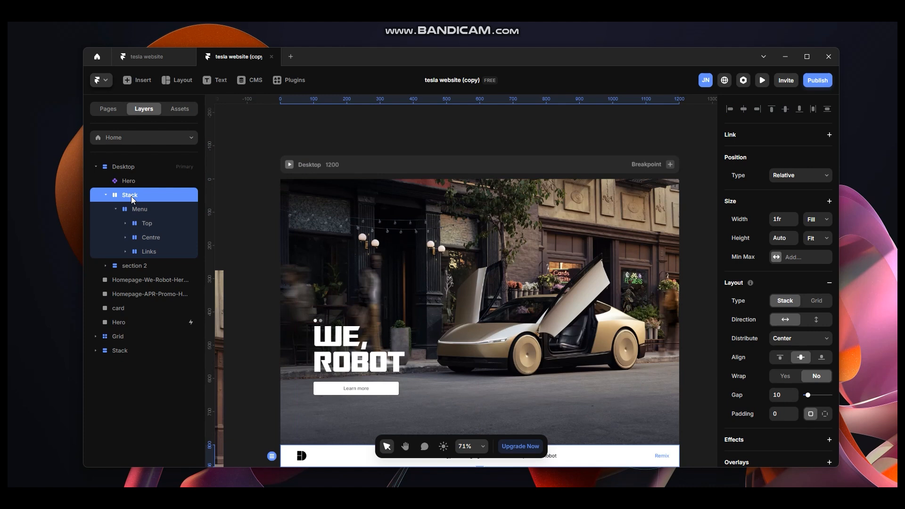
# Set the wrapping stack's position to Fixed with a top offset of 0.
pyautogui.click(140, 210)
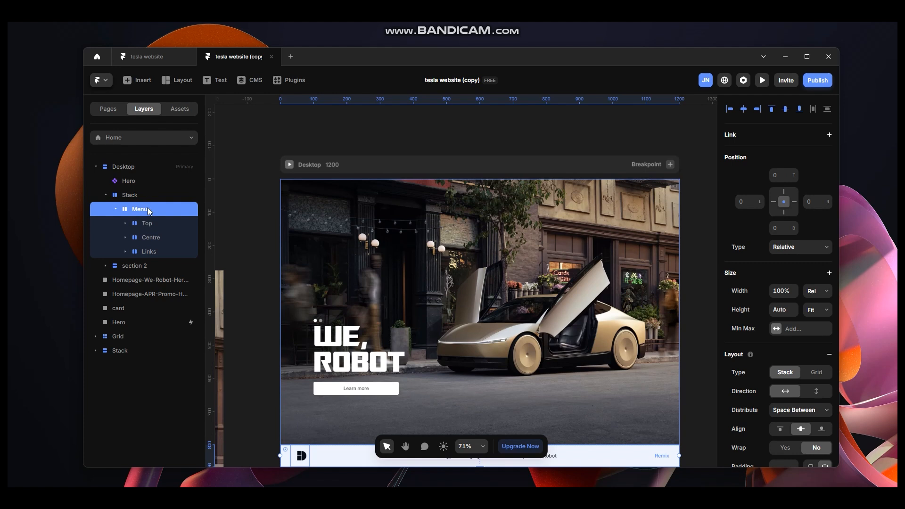
pyautogui.click(143, 196)
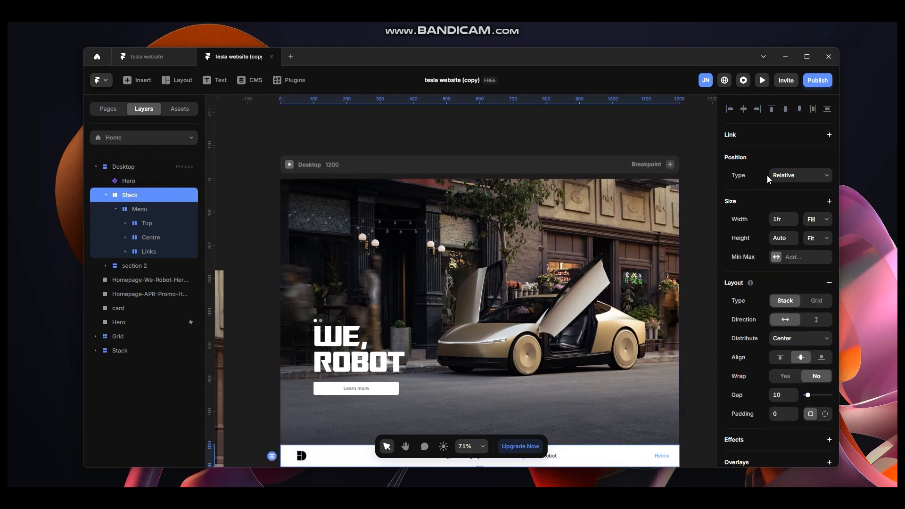
pyautogui.scroll(-2, 530, 310)
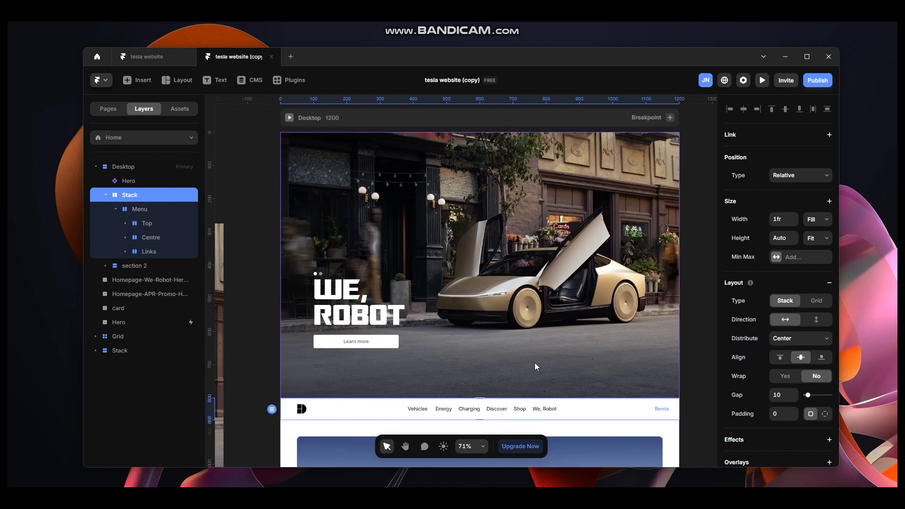
pyautogui.scroll(1, 621, 203)
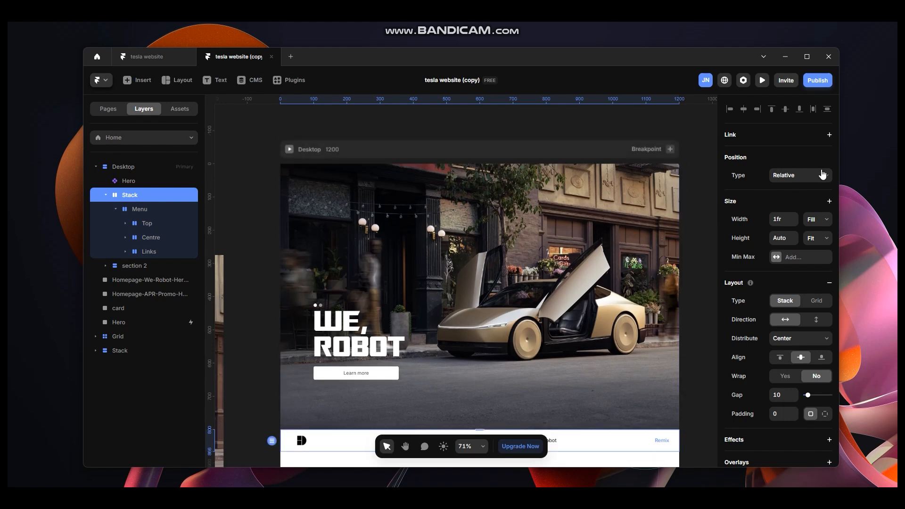
pyautogui.click(810, 177)
pyautogui.click(801, 201)
pyautogui.click(789, 173)
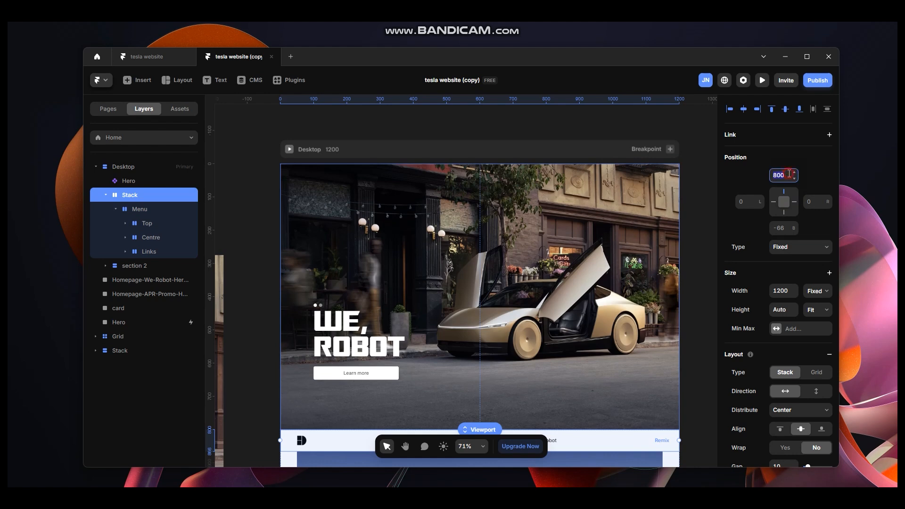
pyautogui.write('0')
pyautogui.press('Return')
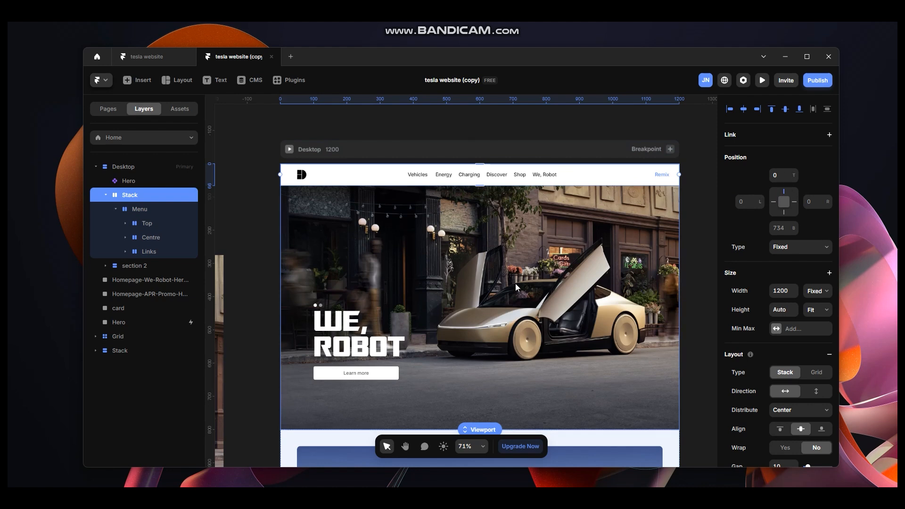
# Rename the wrapping stack to Navigation.
pyautogui.scroll(-2, 493, 256)
pyautogui.scroll(1, 493, 256)
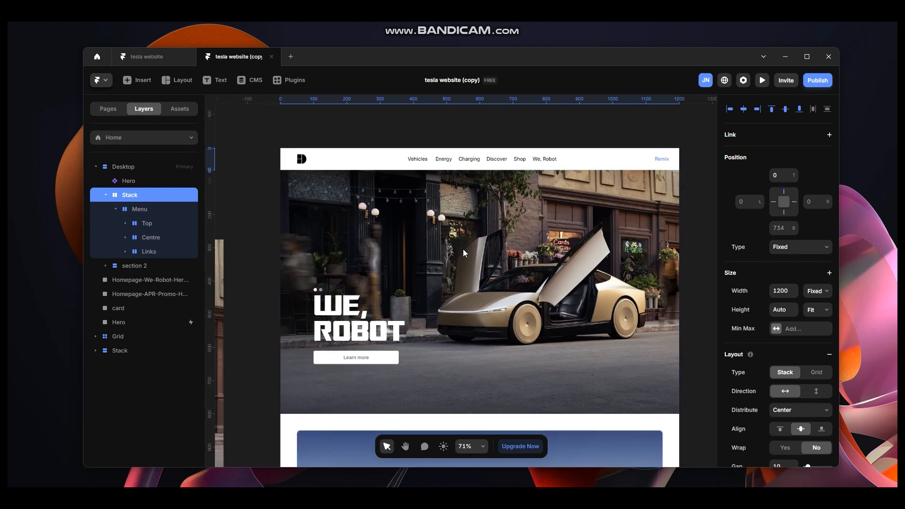
pyautogui.click(139, 196)
pyautogui.doubleClick(139, 195)
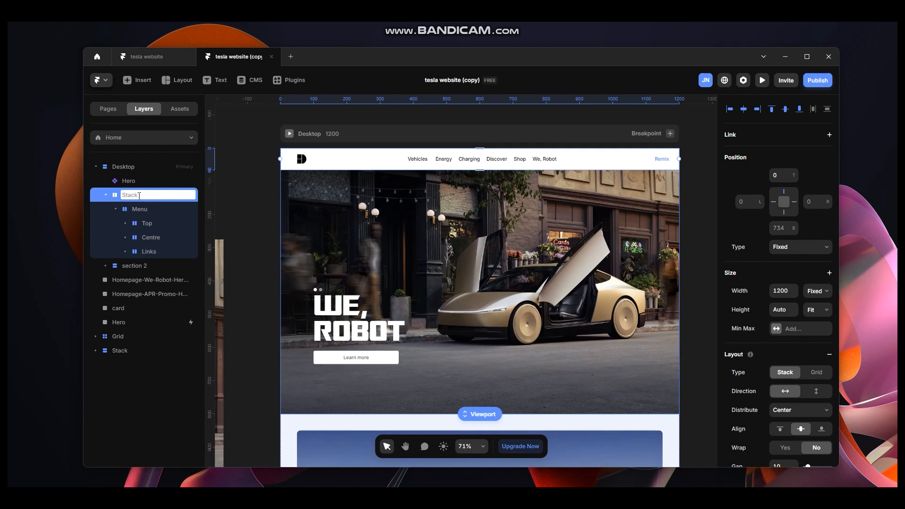
pyautogui.write('Navigation')
pyautogui.click(253, 196)
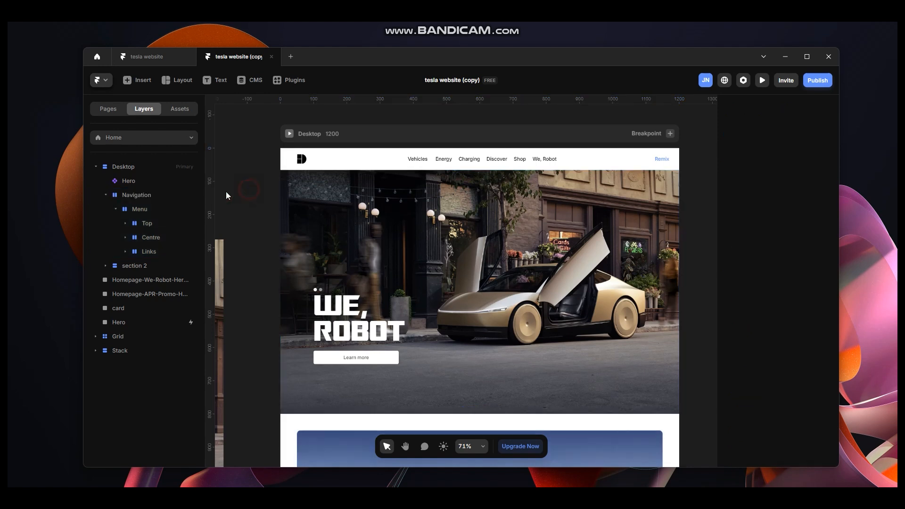
# Compare the layout with the Tesla website's Vehicles dropdown again.
pyautogui.click(139, 215)
pyautogui.click(115, 209)
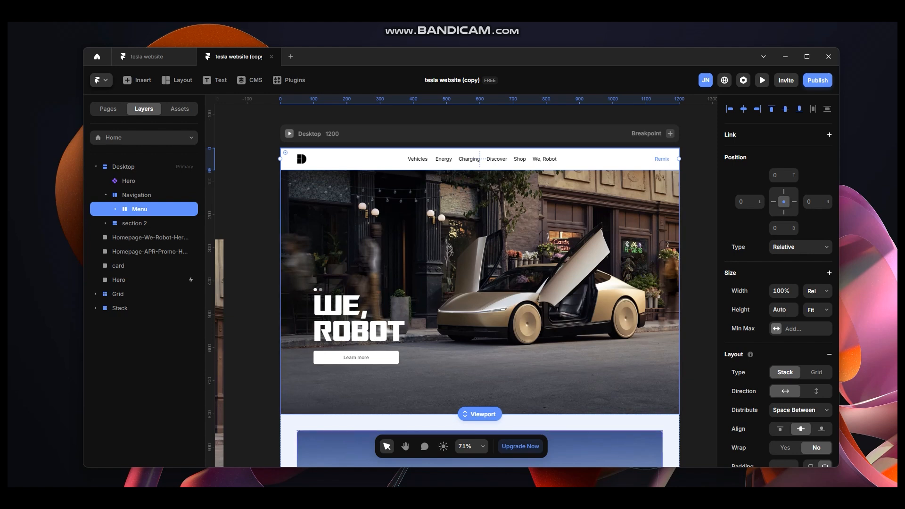
pyautogui.hotkey('alt', 'Tab')
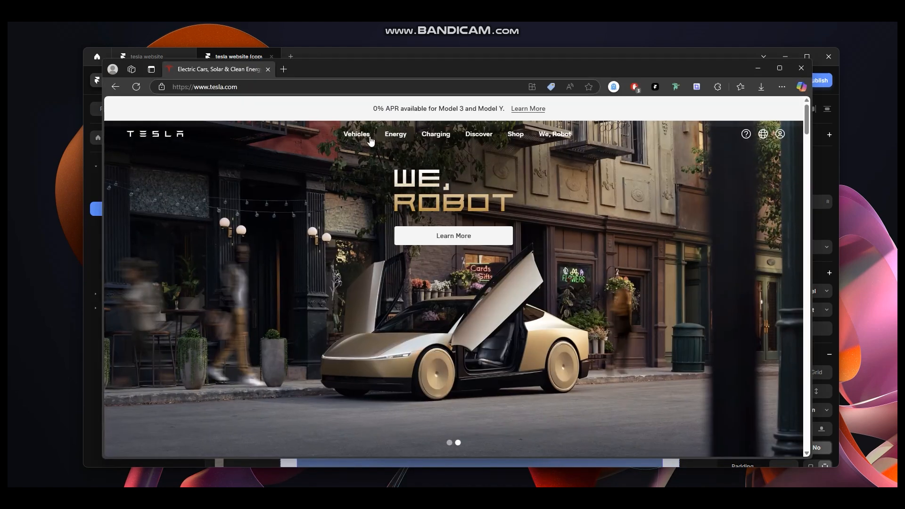
pyautogui.moveTo(368, 141)
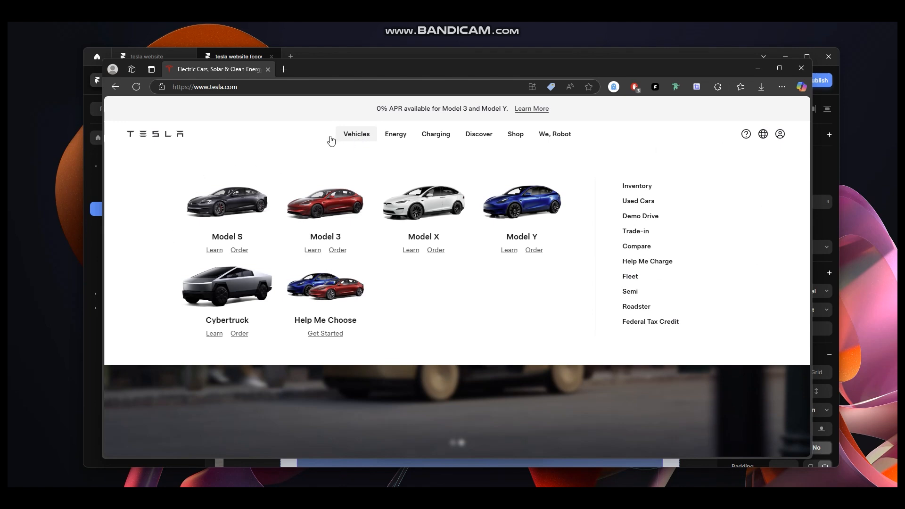
pyautogui.moveTo(395, 137)
pyautogui.click(762, 74)
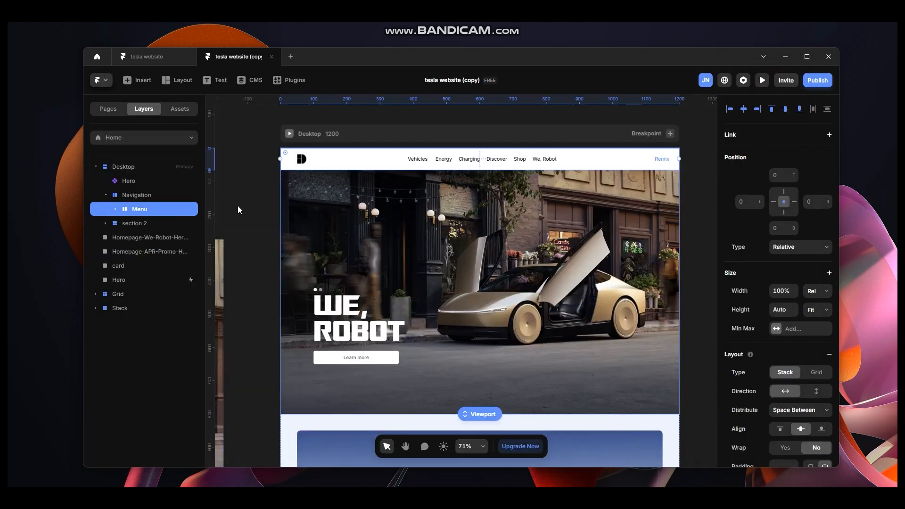
# Duplicate the Menu layer and rename the copy sub-menu.
pyautogui.hotkey('ctrl', 'd')
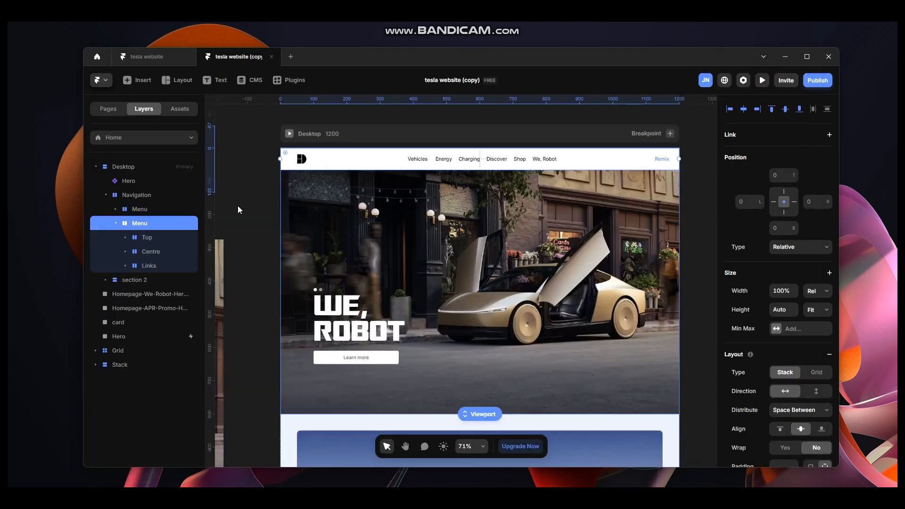
pyautogui.doubleClick(145, 224)
pyautogui.write('sub-menu')
pyautogui.press('Return')
pyautogui.click(115, 223)
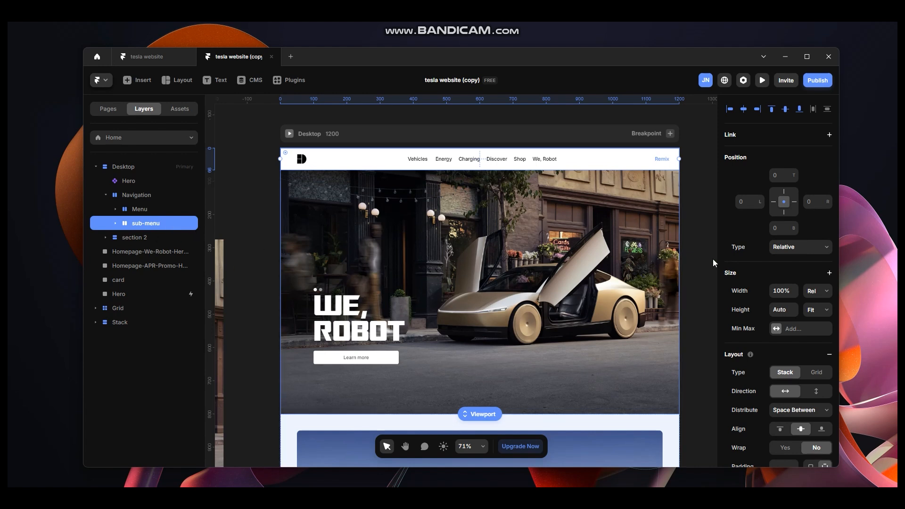
pyautogui.click(784, 203)
pyautogui.click(794, 248)
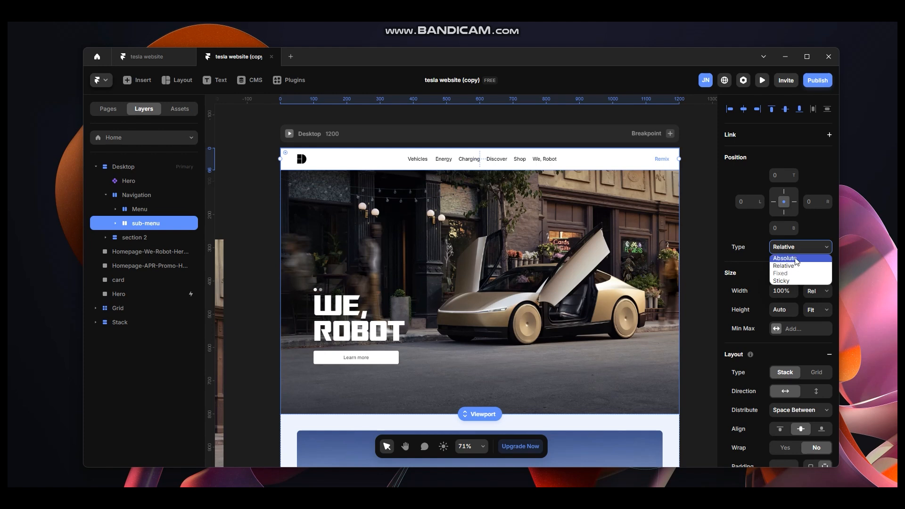
pyautogui.click(795, 259)
pyautogui.click(794, 247)
pyautogui.click(796, 265)
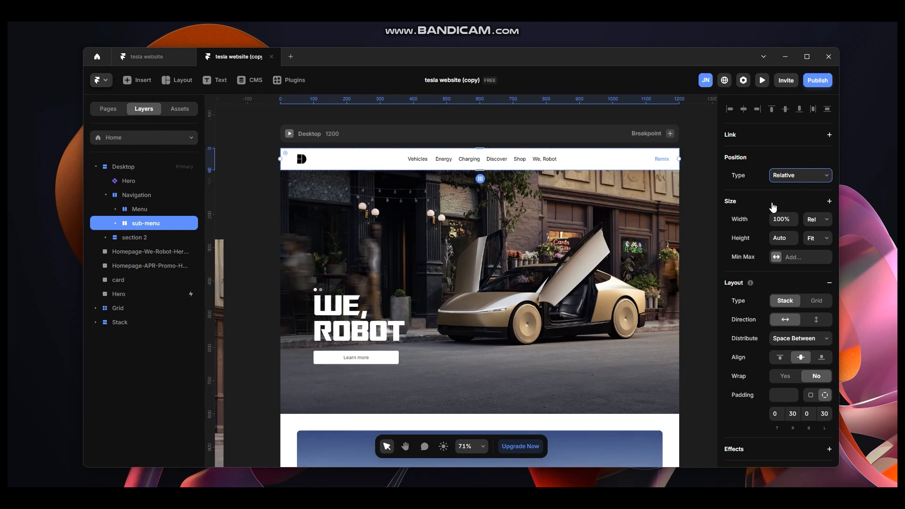
pyautogui.click(793, 178)
pyautogui.click(795, 178)
pyautogui.click(796, 178)
pyautogui.click(795, 179)
pyautogui.click(145, 211)
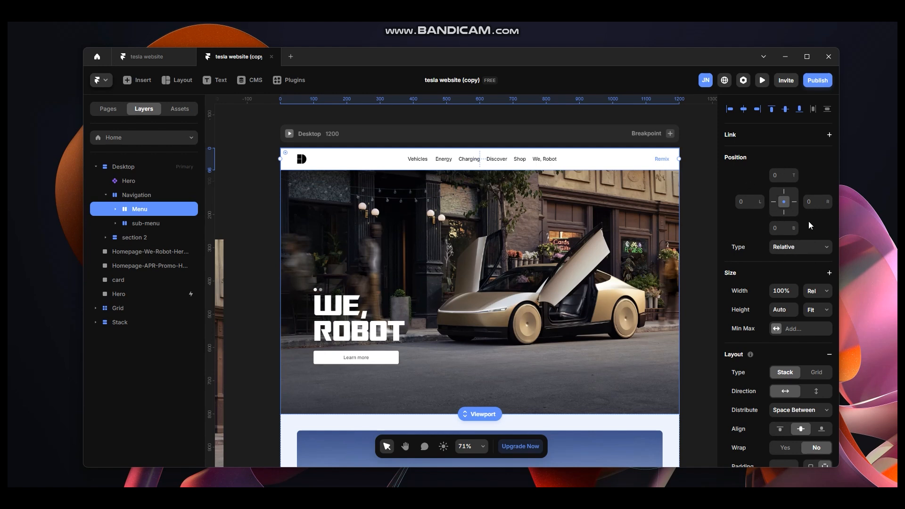
pyautogui.click(800, 248)
pyautogui.click(795, 256)
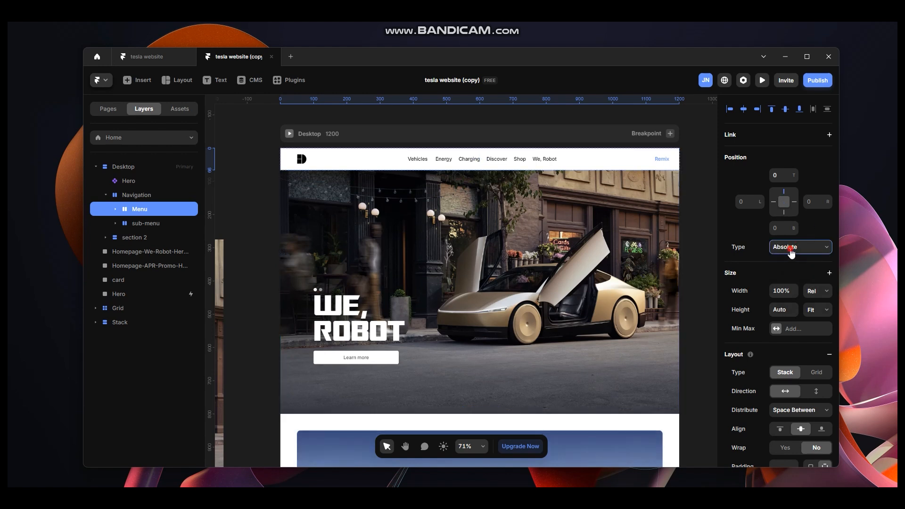
pyautogui.click(790, 252)
pyautogui.click(784, 265)
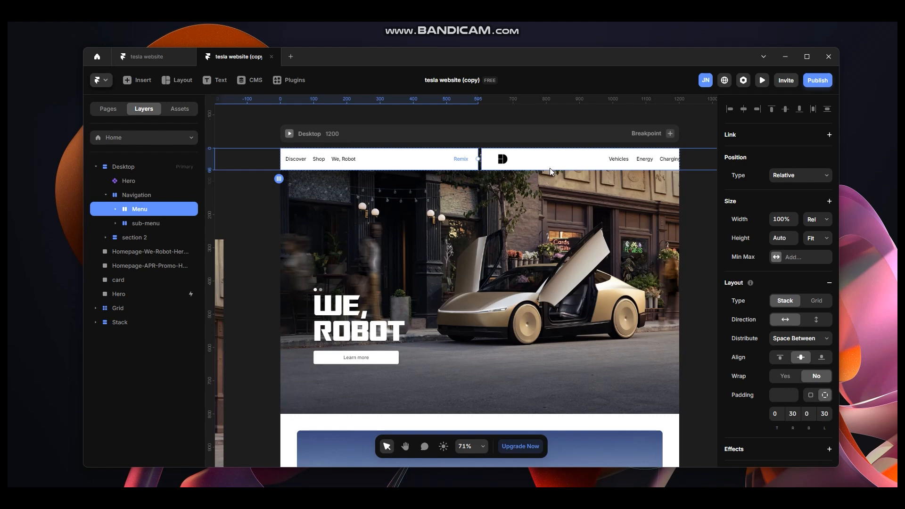
# Set the Navigation stack to a vertical direction with a gap of 0.
pyautogui.click(147, 198)
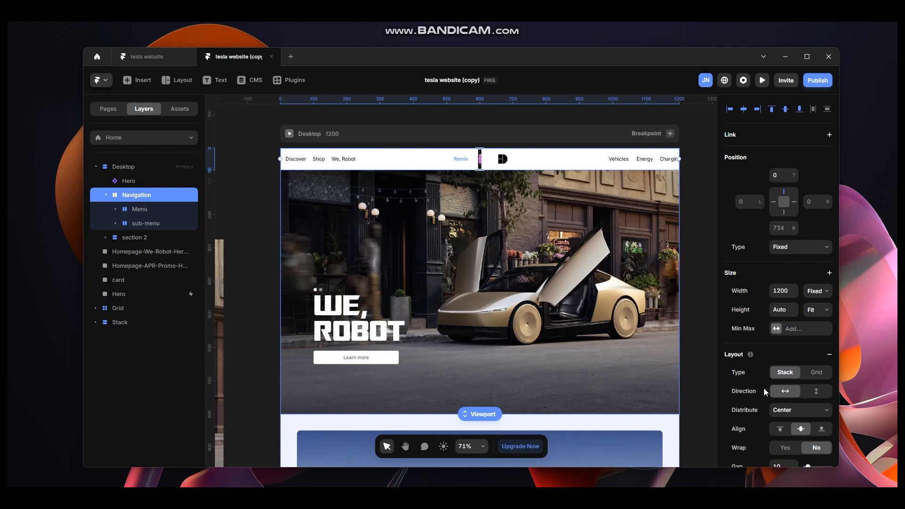
pyautogui.click(817, 396)
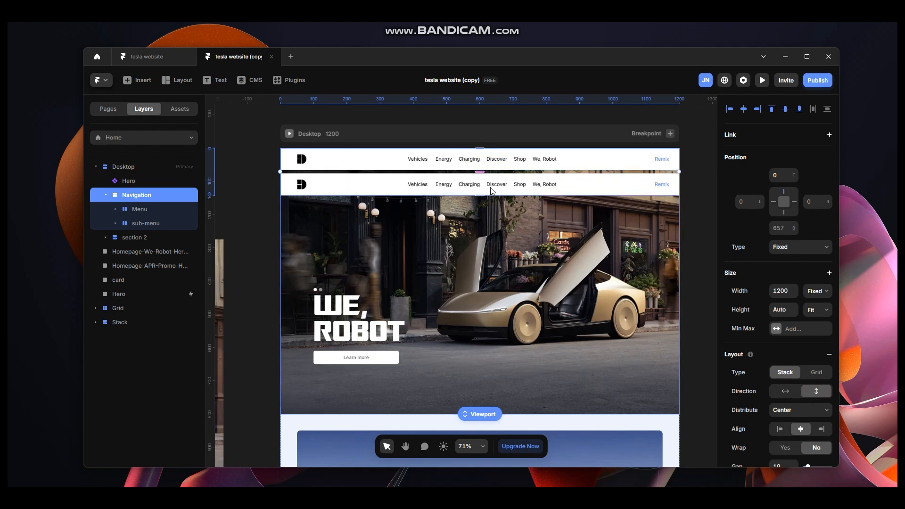
pyautogui.scroll(-3, 802, 394)
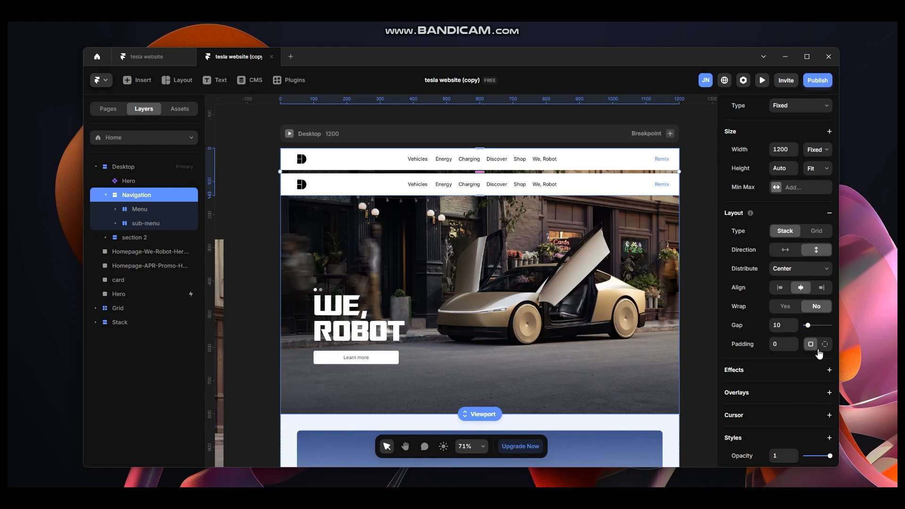
pyautogui.moveTo(809, 329); pyautogui.dragTo(805, 327)
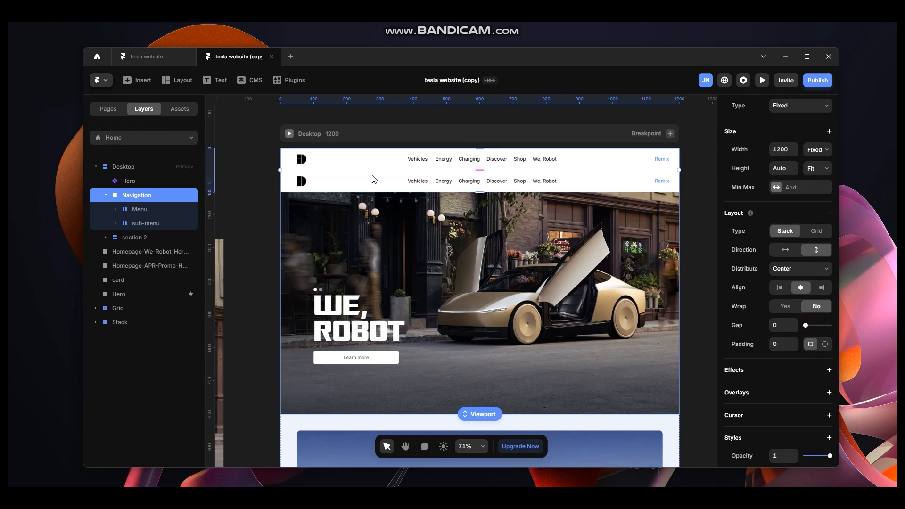
# Delete the Top group containing the logo from the sub-menu.
pyautogui.click(149, 224)
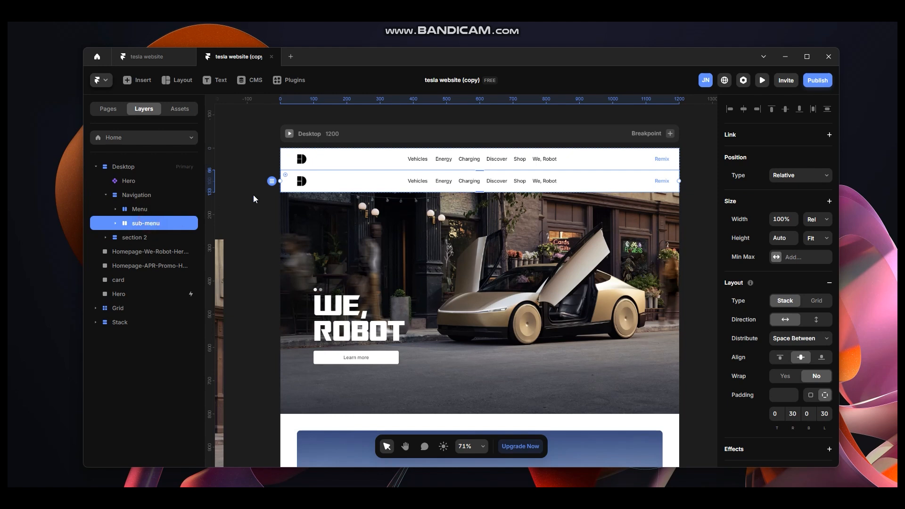
pyautogui.click(116, 223)
pyautogui.click(149, 241)
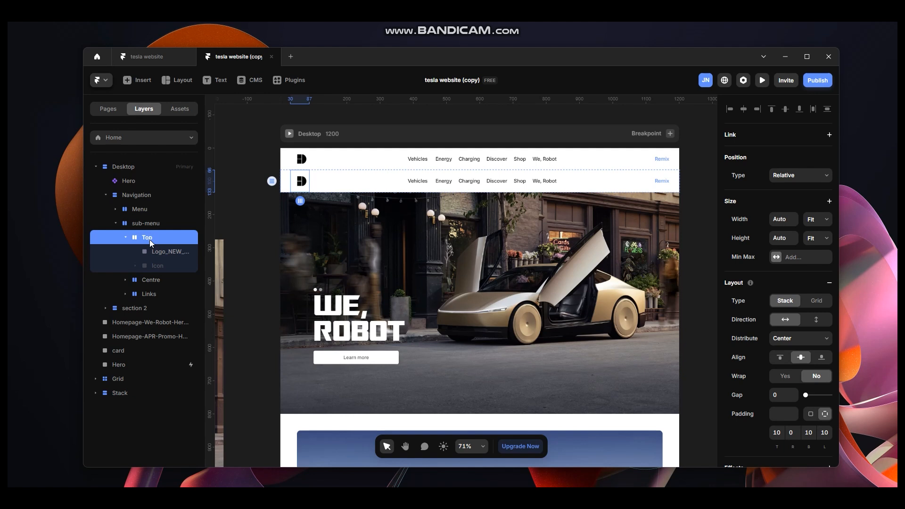
pyautogui.press('Delete')
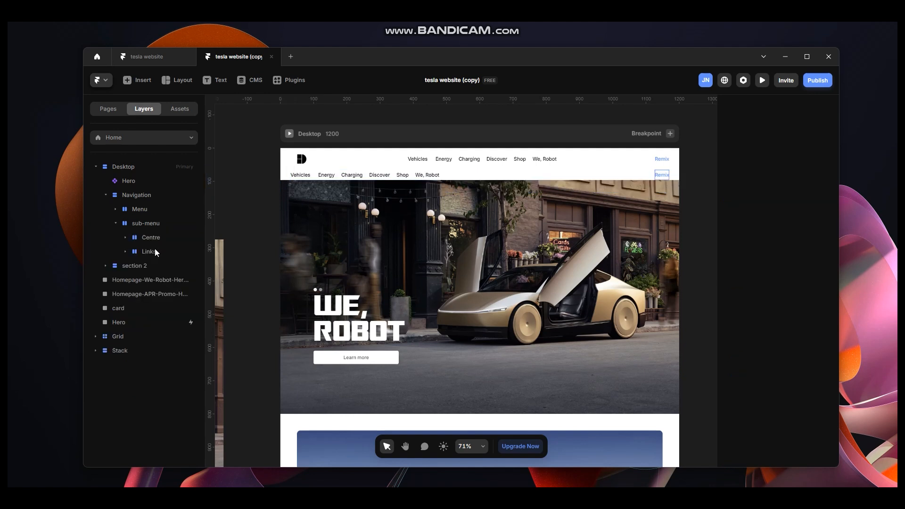
# Give the sub-menu a fixed height and enlarge it to about 503.
pyautogui.click(482, 175)
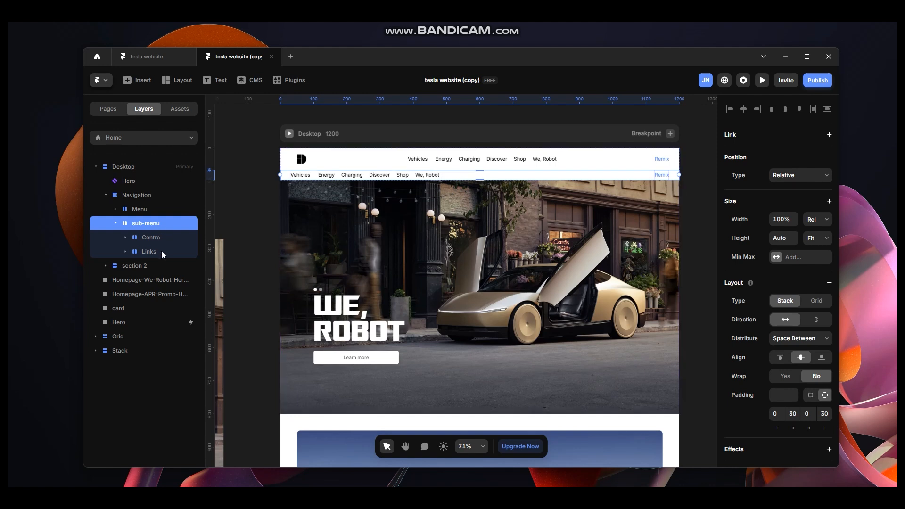
pyautogui.click(817, 239)
pyautogui.click(814, 249)
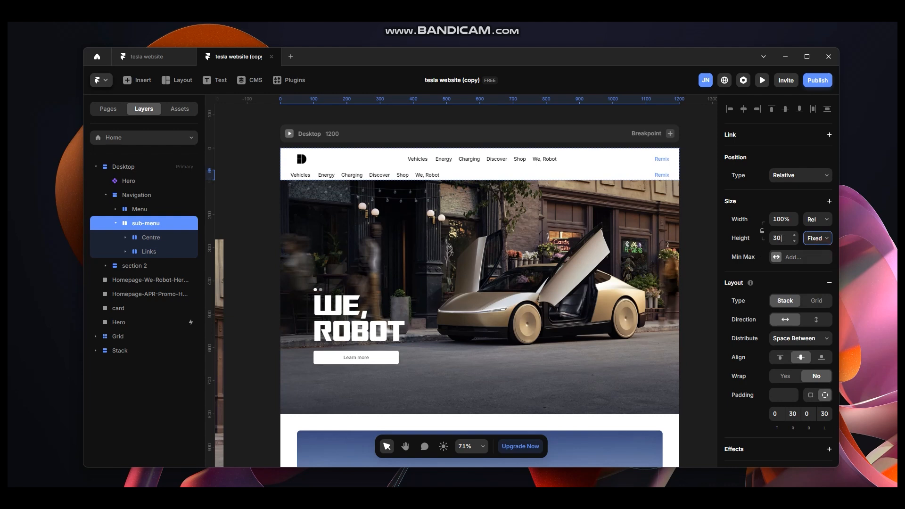
pyautogui.moveTo(453, 180); pyautogui.dragTo(631, 265)
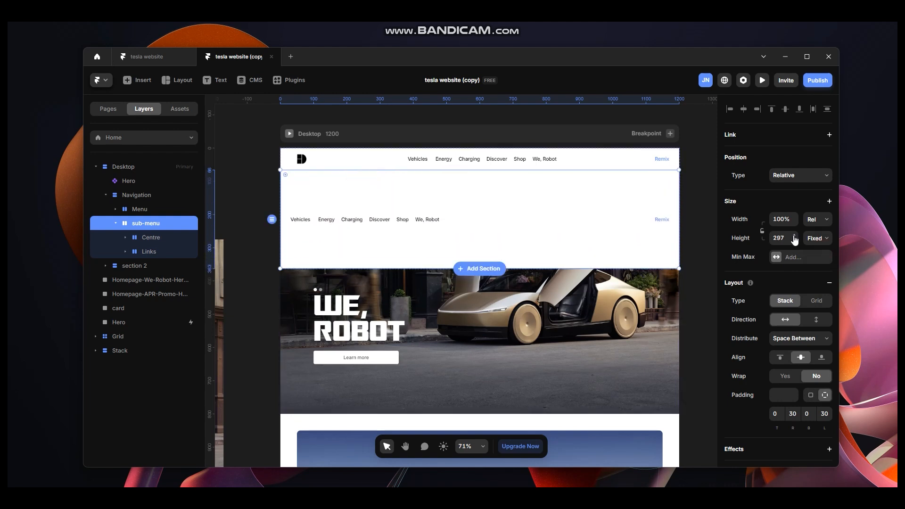
pyautogui.moveTo(795, 228); pyautogui.dragTo(793, 170)
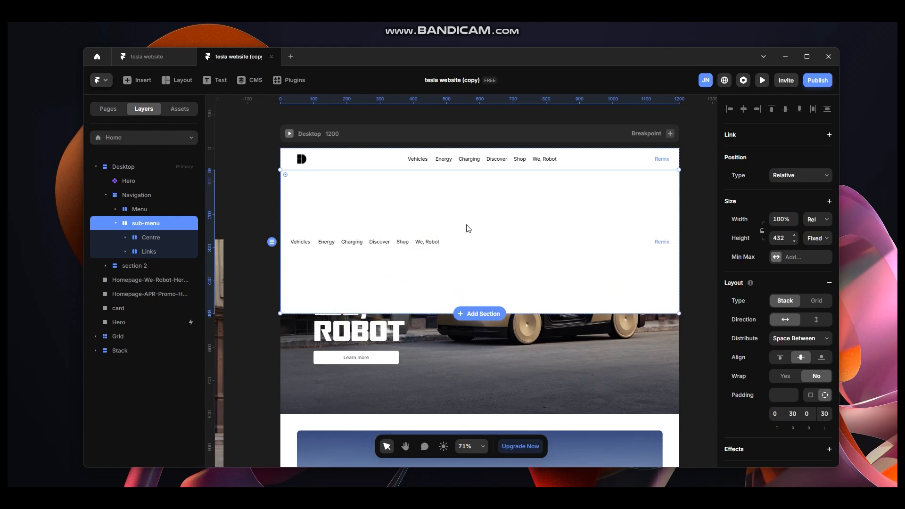
pyautogui.moveTo(518, 314); pyautogui.dragTo(521, 340)
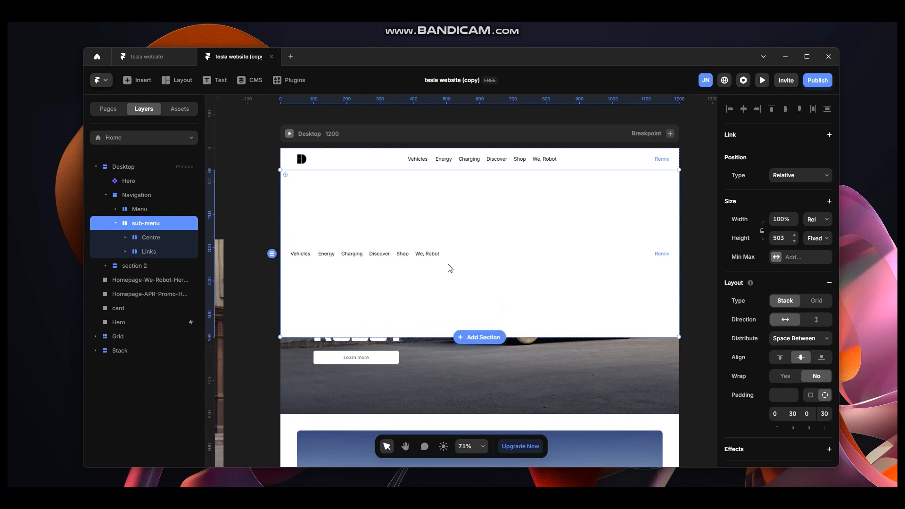
# Delete the Links group with the Remix link from the sub-menu.
pyautogui.click(664, 258)
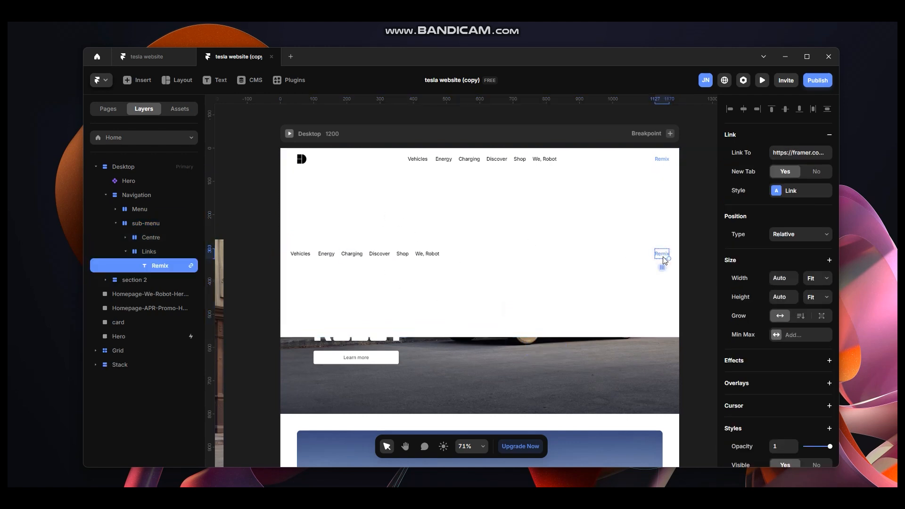
pyautogui.click(165, 253)
pyautogui.press('Delete')
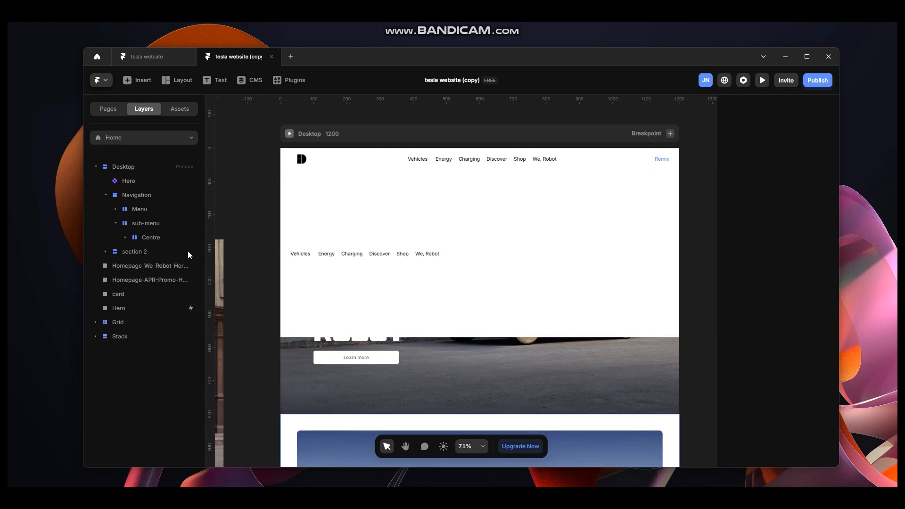
# Compare the sub-menu with the Tesla website's Vehicles dropdown.
pyautogui.click(160, 242)
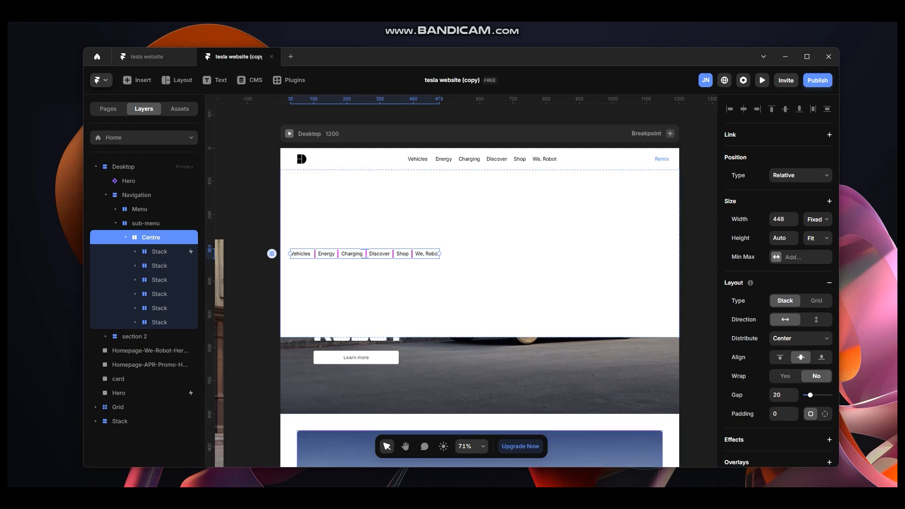
pyautogui.hotkey('alt', 'Tab')
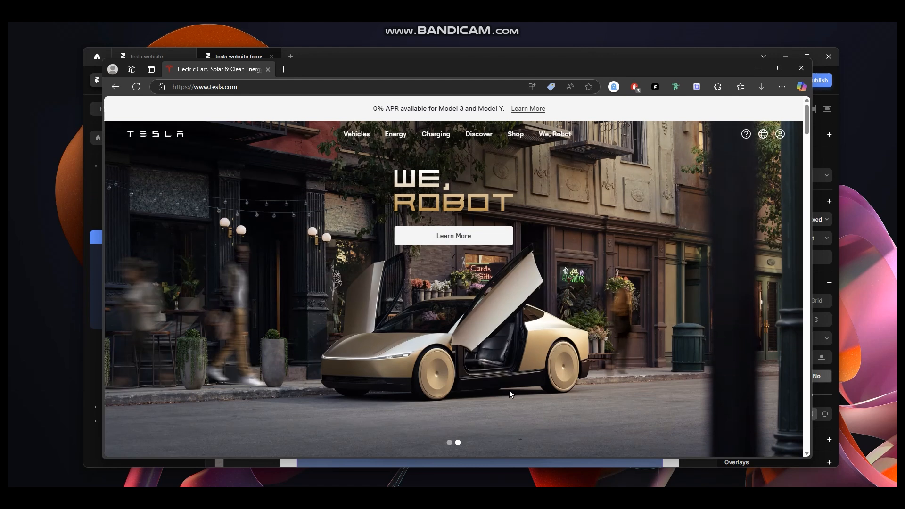
pyautogui.click(754, 70)
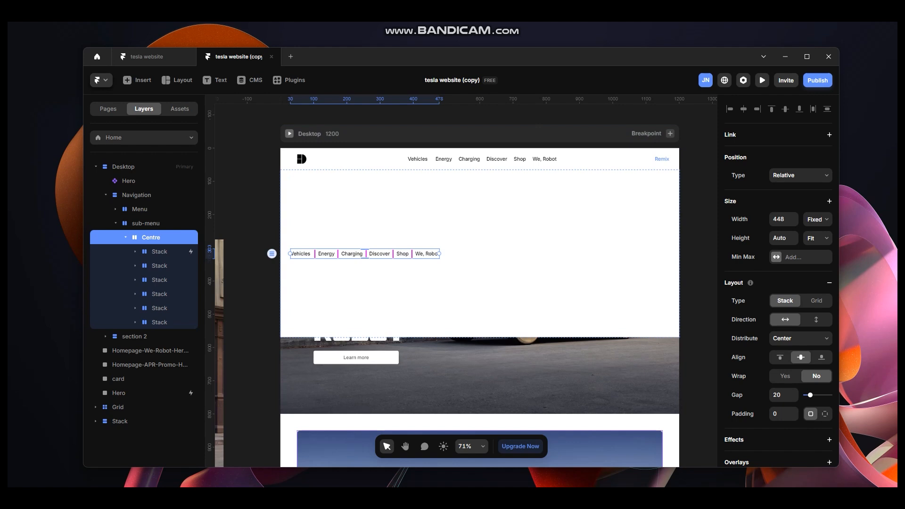
pyautogui.hotkey('alt', 'Tab')
pyautogui.moveTo(357, 137)
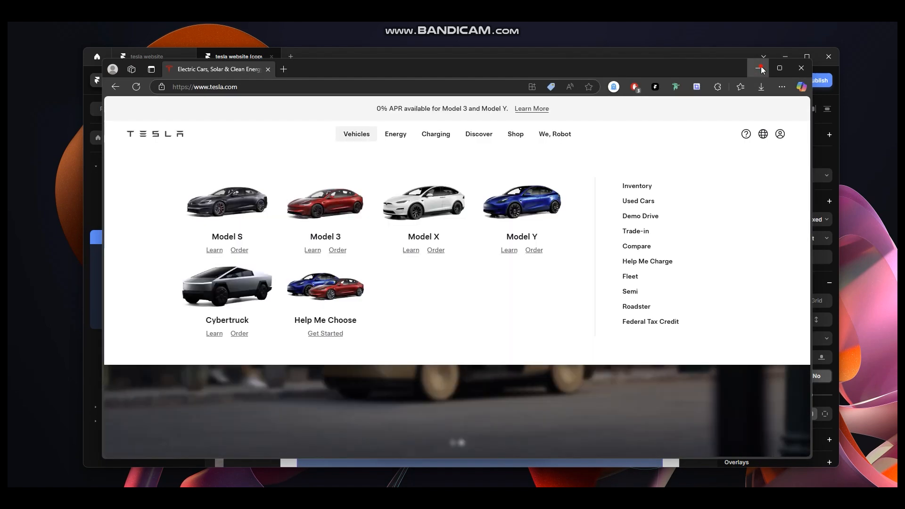
pyautogui.click(757, 68)
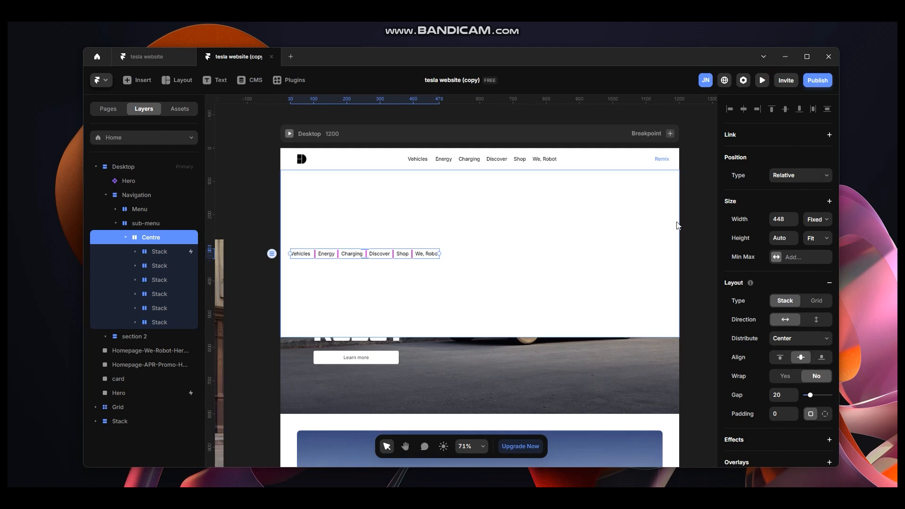
# Pan the canvas to the off-page Grid of car cards and the Stack of links.
pyautogui.click(687, 196)
pyautogui.press('h')
pyautogui.moveTo(690, 180); pyautogui.dragTo(497, 190)
pyautogui.moveTo(515, 145); pyautogui.dragTo(469, 153)
pyautogui.moveTo(626, 149); pyautogui.dragTo(517, 147)
pyautogui.press('v')
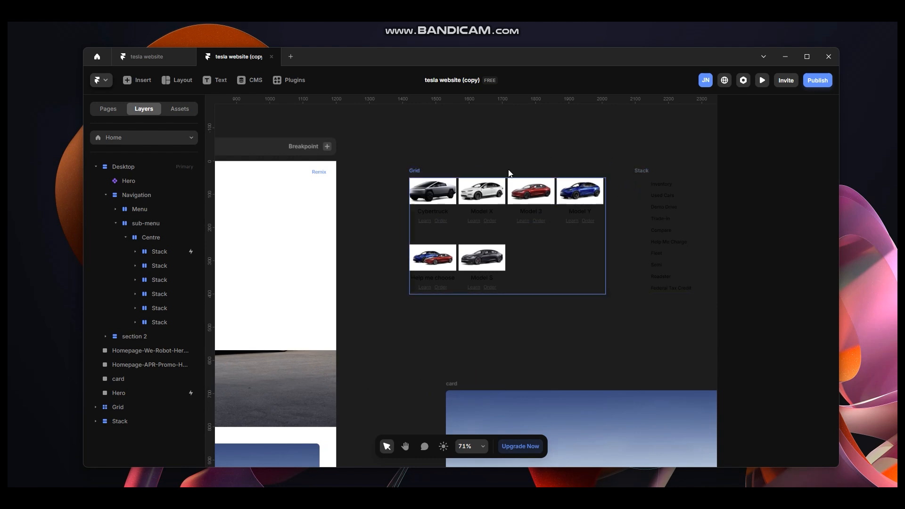
pyautogui.click(414, 171)
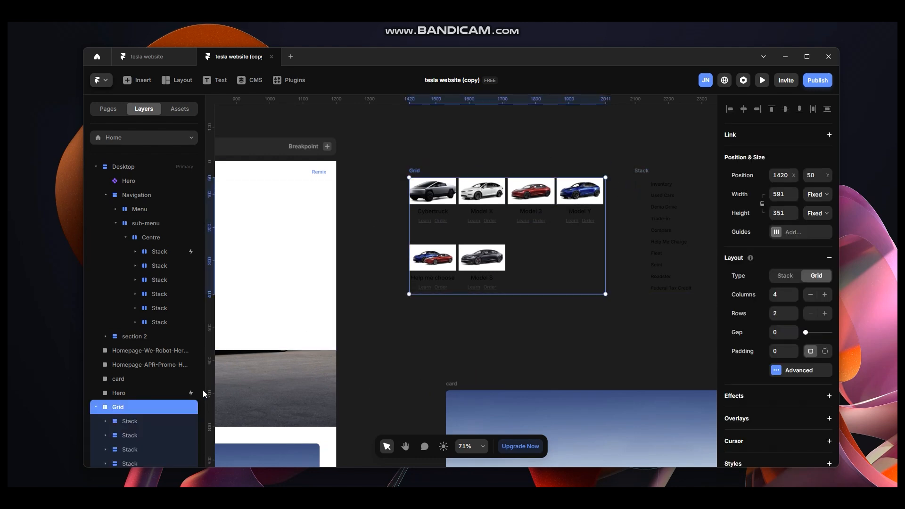
pyautogui.click(640, 170)
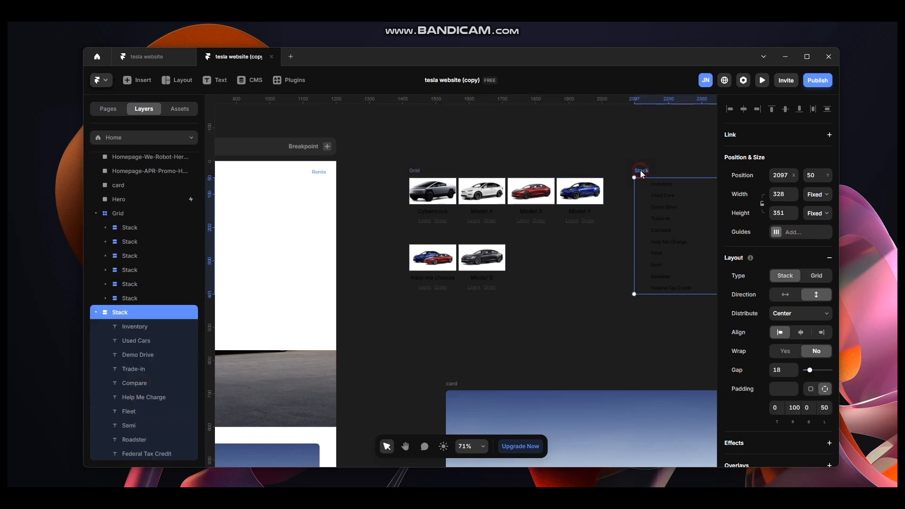
# Inspect the car card stacks inside the Grid.
pyautogui.click(419, 181)
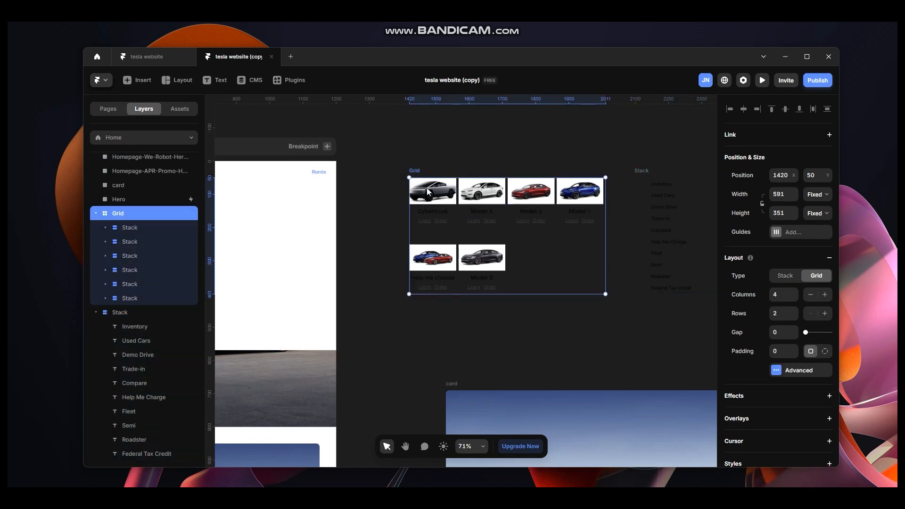
pyautogui.click(148, 229)
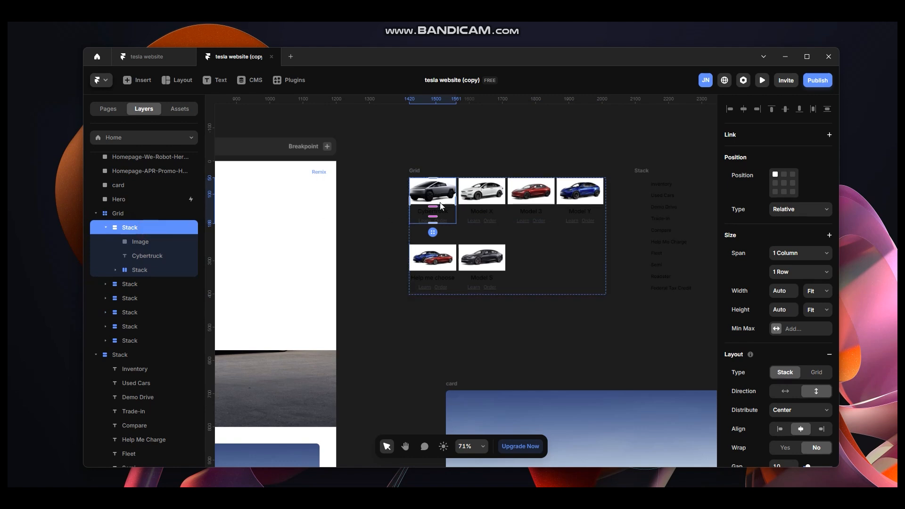
pyautogui.scroll(10, 445, 205)
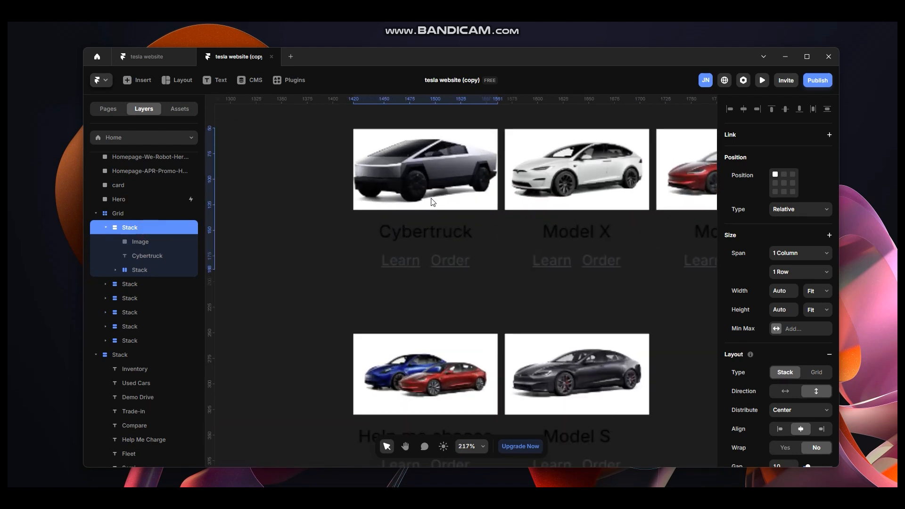
pyautogui.scroll(2, 452, 230)
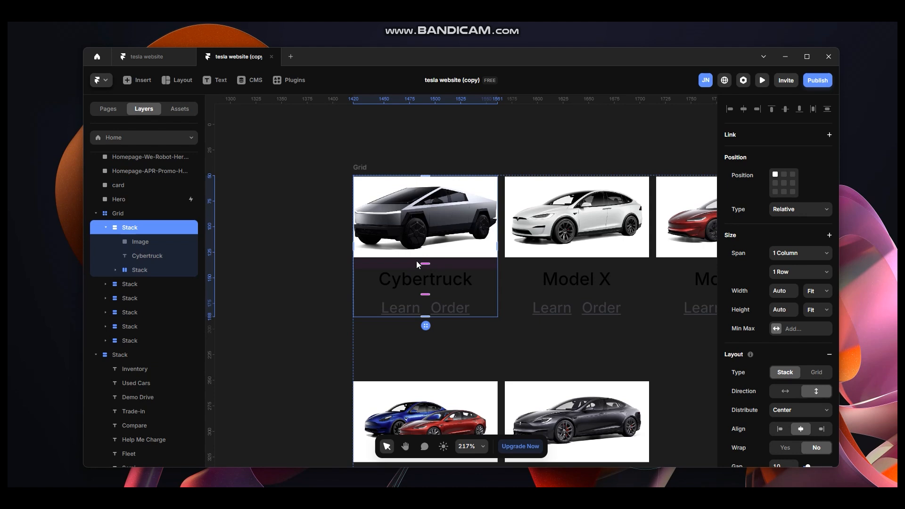
pyautogui.click(508, 268)
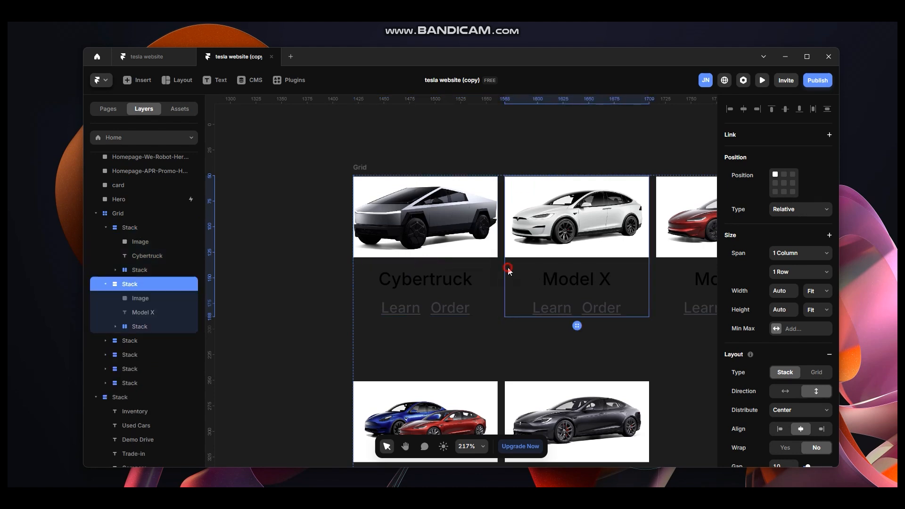
pyautogui.click(663, 273)
pyautogui.scroll(-1, 474, 320)
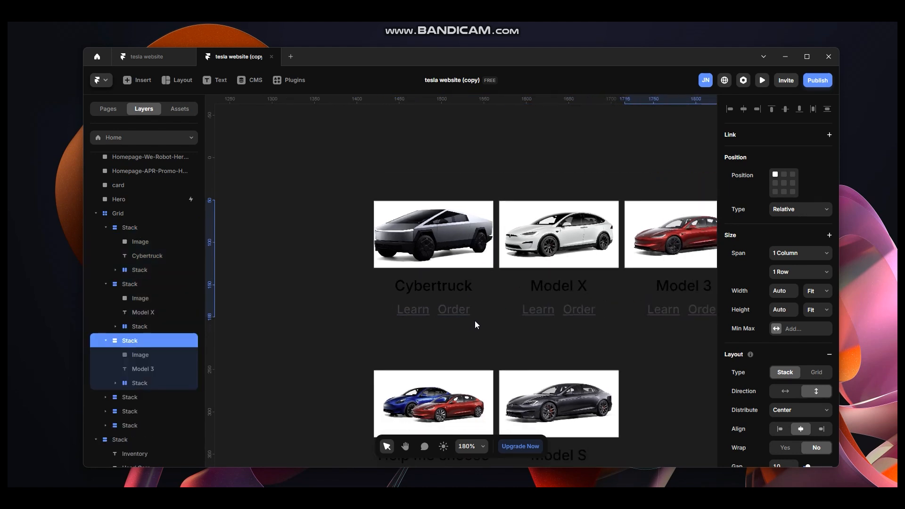
pyautogui.press('space')
pyautogui.moveTo(593, 151); pyautogui.dragTo(450, 136)
pyautogui.scroll(-2, 574, 405)
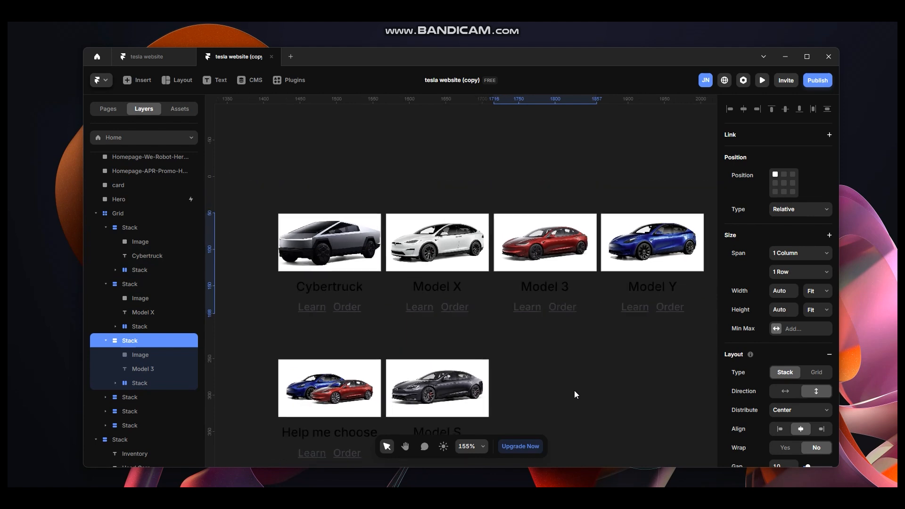
pyautogui.click(344, 241)
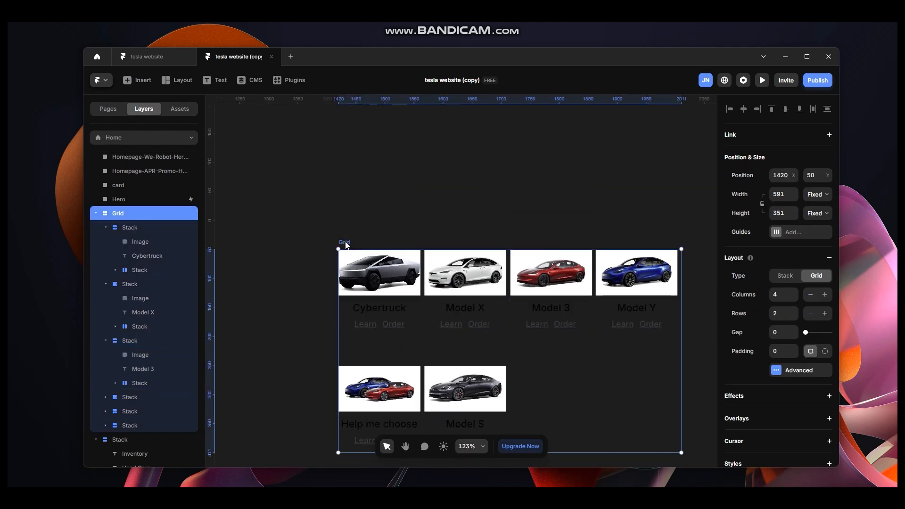
# Move the Grid of car cards from off the page into the sub-menu.
pyautogui.press('Delete')
pyautogui.press('space')
pyautogui.moveTo(369, 209); pyautogui.dragTo(687, 265)
pyautogui.scroll(-1, 508, 231)
pyautogui.press('space')
pyautogui.moveTo(441, 227); pyautogui.dragTo(814, 206)
pyautogui.moveTo(527, 162); pyautogui.dragTo(652, 115)
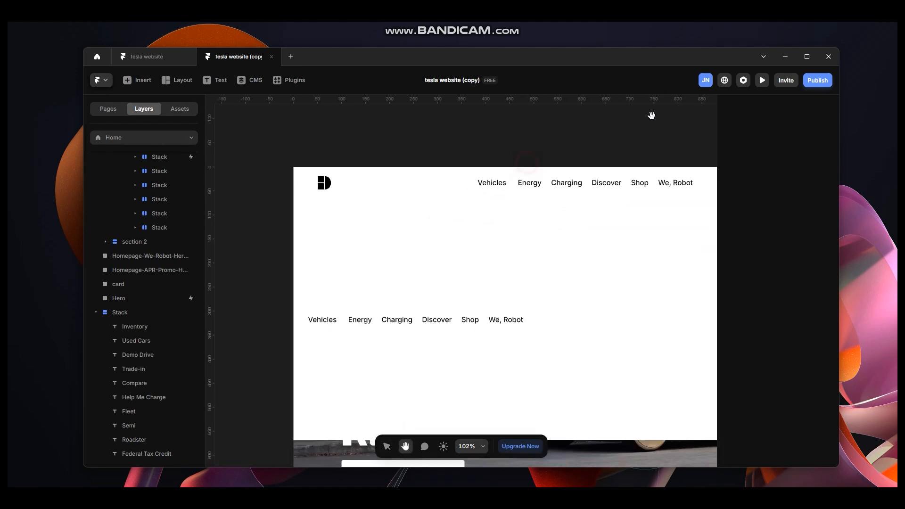
pyautogui.scroll(-1, 531, 335)
pyautogui.click(572, 327)
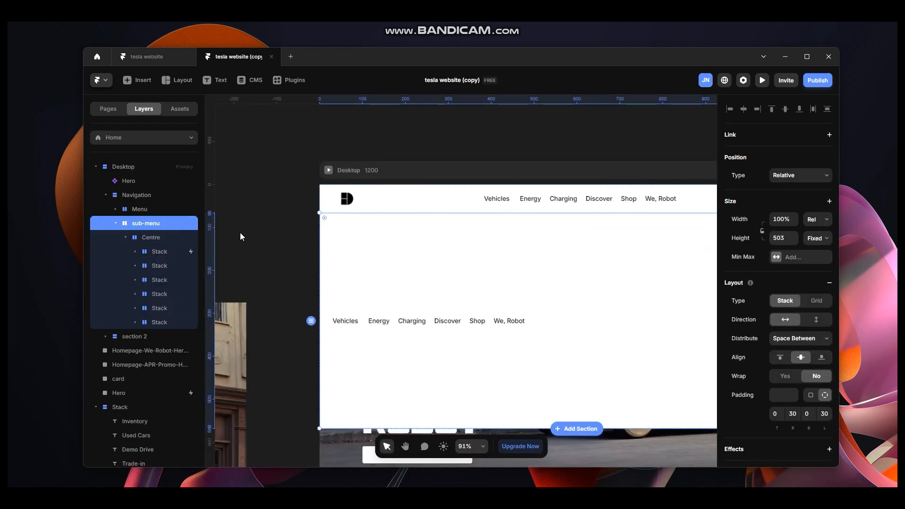
pyautogui.hotkey('ctrl', 'z')
pyautogui.press('space')
pyautogui.moveTo(504, 146); pyautogui.dragTo(473, 143)
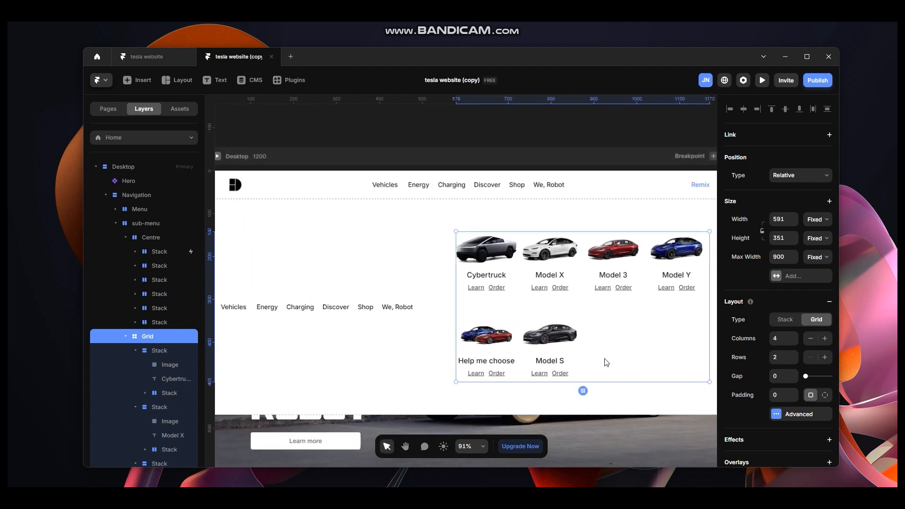
# Move the off-page Stack of links into the sub-menu beside the car Grid.
pyautogui.press('space')
pyautogui.moveTo(580, 129); pyautogui.dragTo(268, 140)
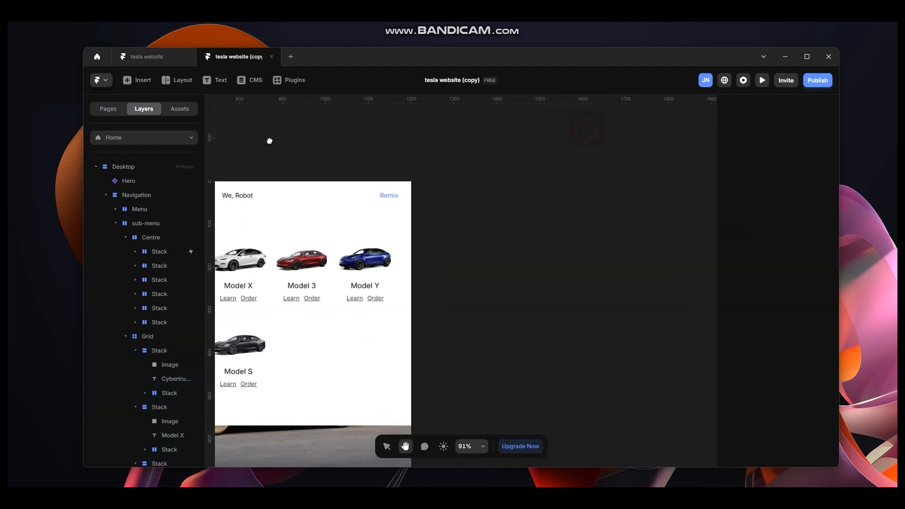
pyautogui.moveTo(568, 143); pyautogui.dragTo(343, 152)
pyautogui.moveTo(511, 168); pyautogui.dragTo(415, 186)
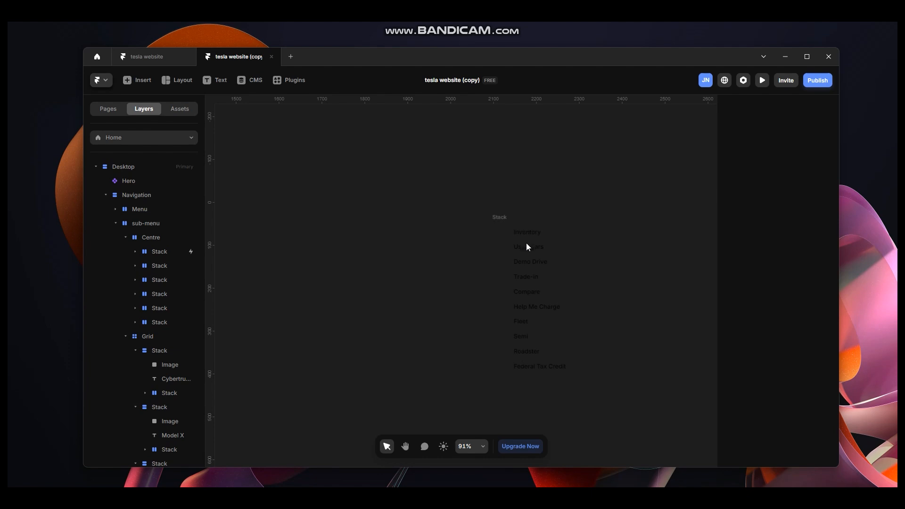
pyautogui.click(501, 220)
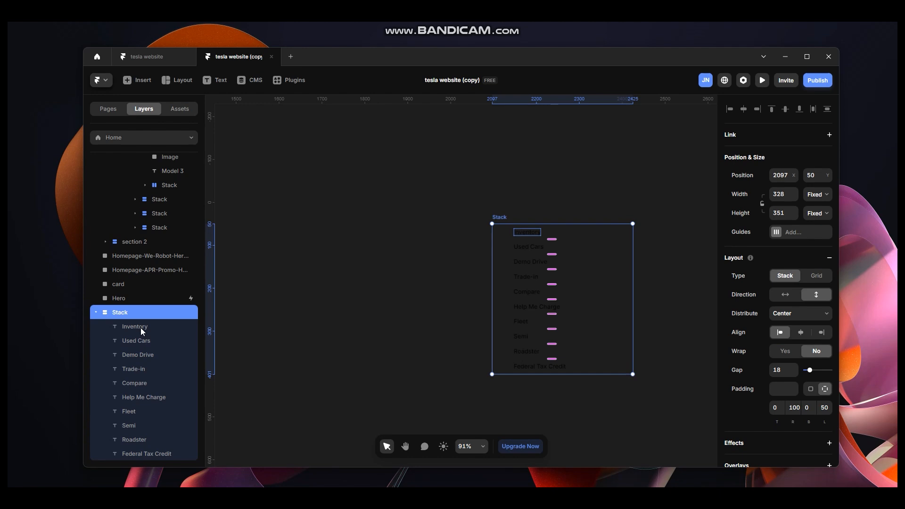
pyautogui.press('Delete')
pyautogui.press('space')
pyautogui.moveTo(377, 229); pyautogui.dragTo(677, 280)
pyautogui.moveTo(448, 197); pyautogui.dragTo(693, 178)
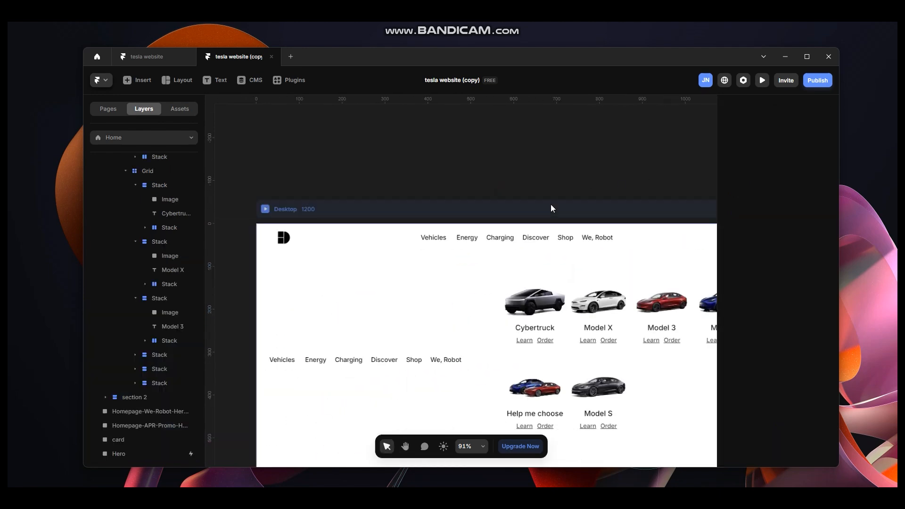
pyautogui.click(490, 325)
pyautogui.hotkey('ctrl', 'z')
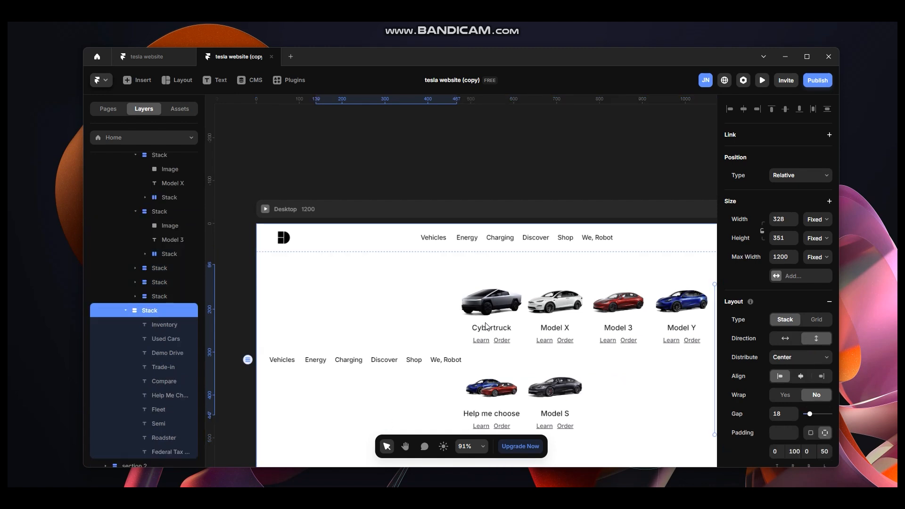
# Delete the Centre row of navigation links from the sub-menu.
pyautogui.click(367, 367)
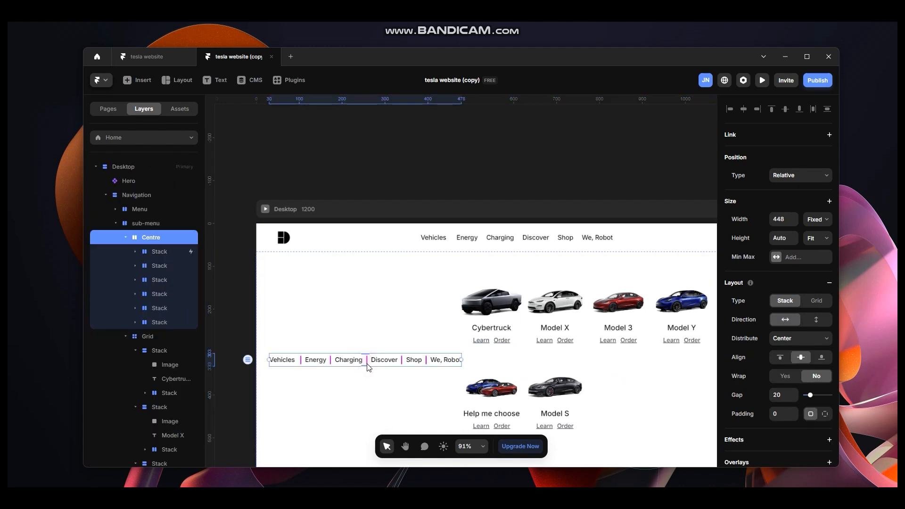
pyautogui.press('Delete')
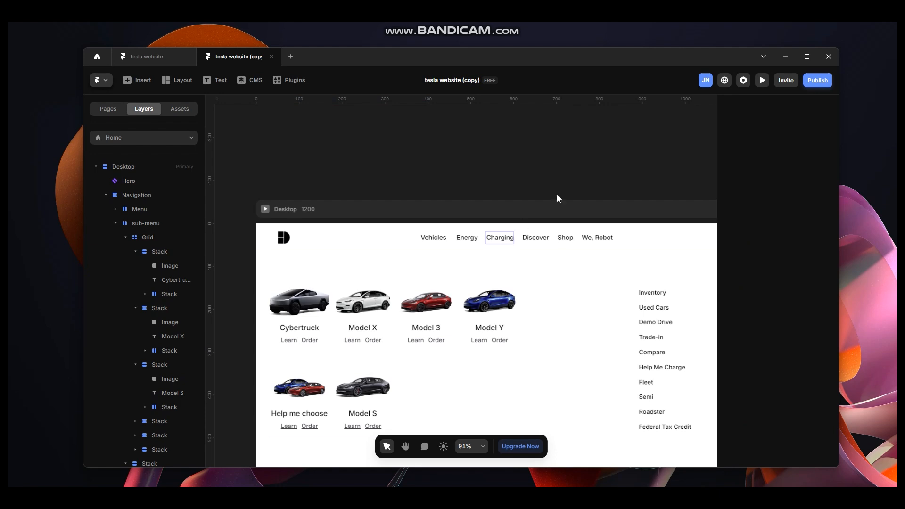
pyautogui.scroll(-5, 576, 324)
pyautogui.moveTo(647, 181); pyautogui.dragTo(582, 147)
pyautogui.scroll(4, 492, 353)
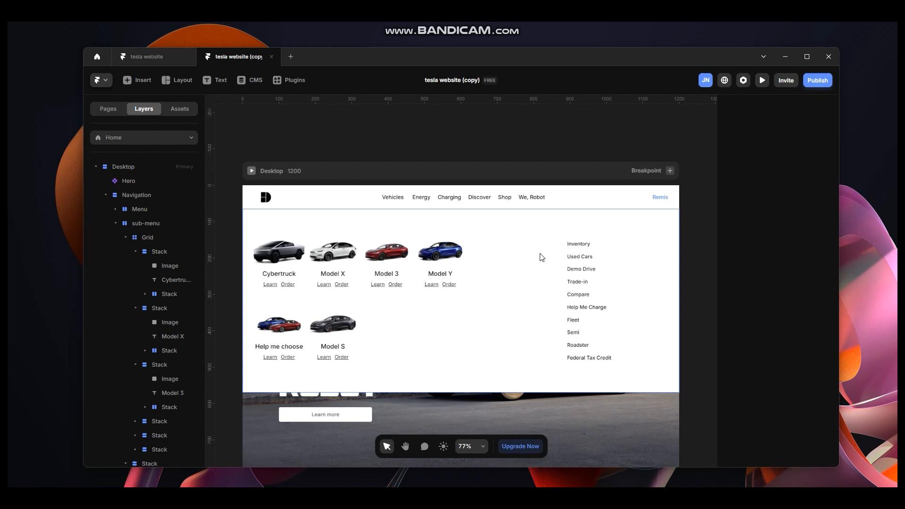
# Draw a divider frame about 434 px tall between the car Grid and the links, and set its width to 2.
pyautogui.click(527, 352)
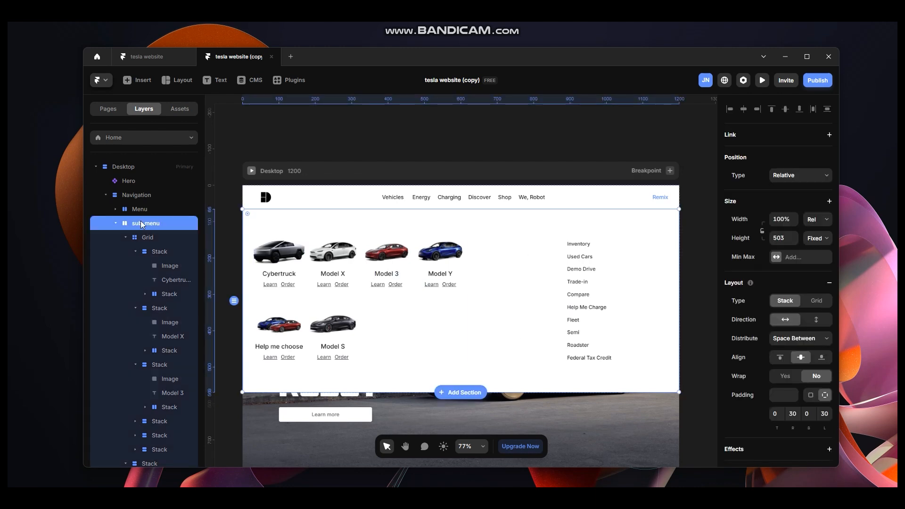
pyautogui.press('f')
pyautogui.moveTo(504, 224); pyautogui.dragTo(517, 381)
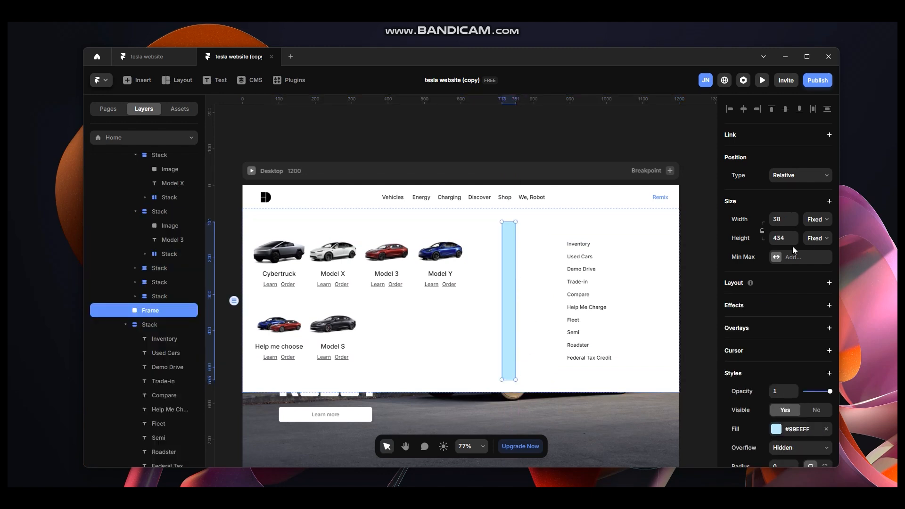
pyautogui.click(788, 218)
pyautogui.press('Return')
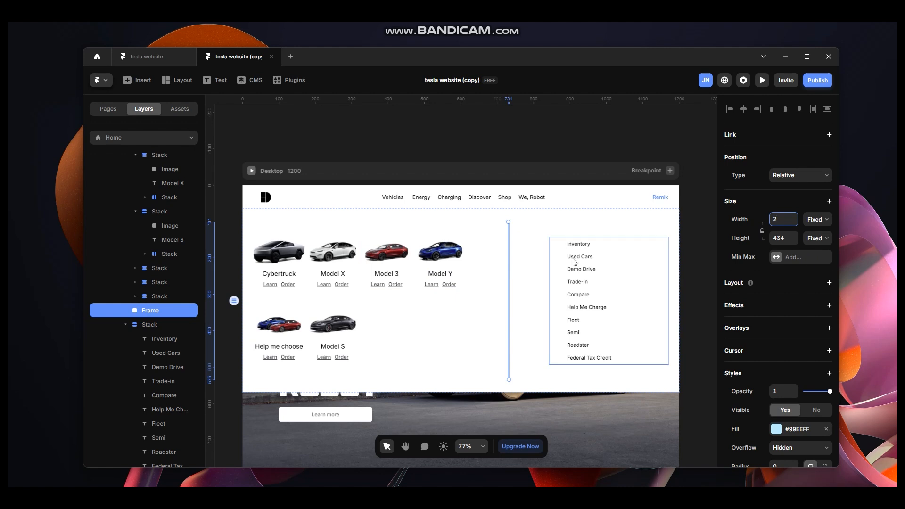
# Set the divider frame's height to Fill.
pyautogui.click(538, 258)
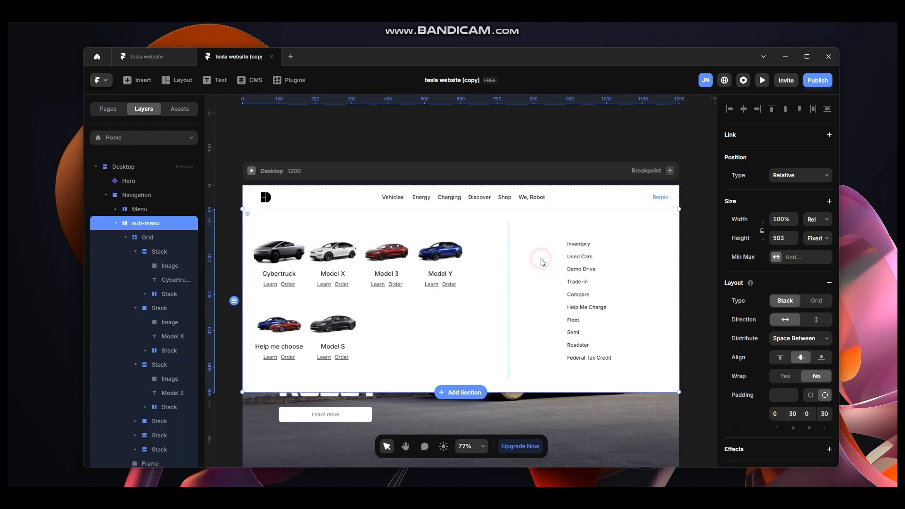
pyautogui.click(509, 290)
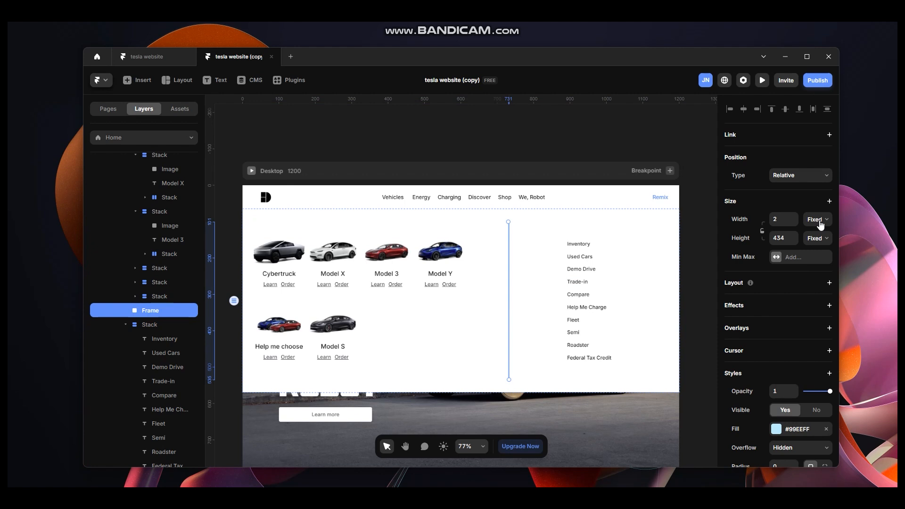
pyautogui.click(818, 237)
pyautogui.click(819, 267)
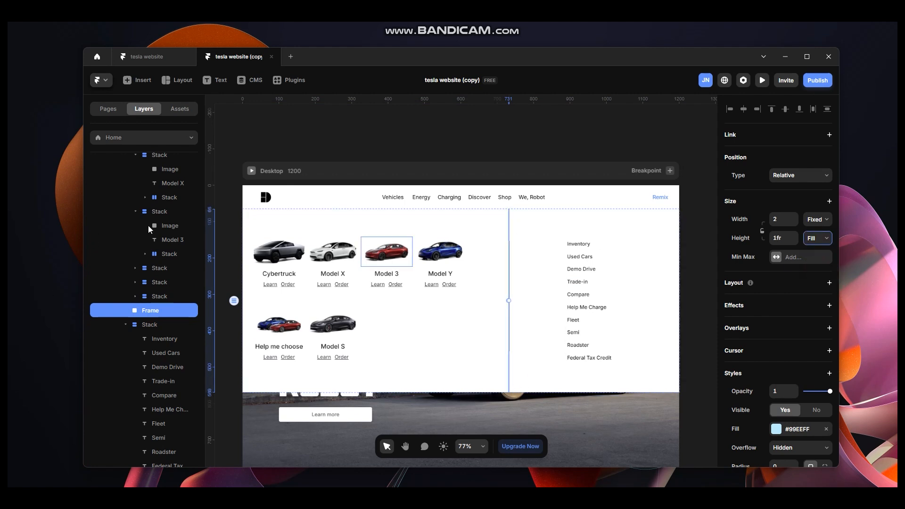
# Rename the divider frame as div.
pyautogui.scroll(2, 148, 225)
pyautogui.doubleClick(157, 404)
pyautogui.write('div')
pyautogui.press('Return')
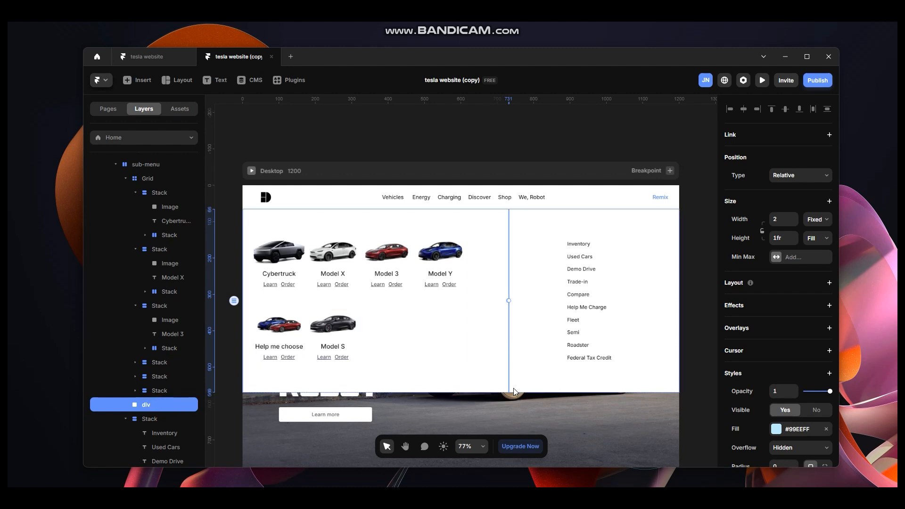
# Set the sub-menu's uniform padding to 50.
pyautogui.click(485, 383)
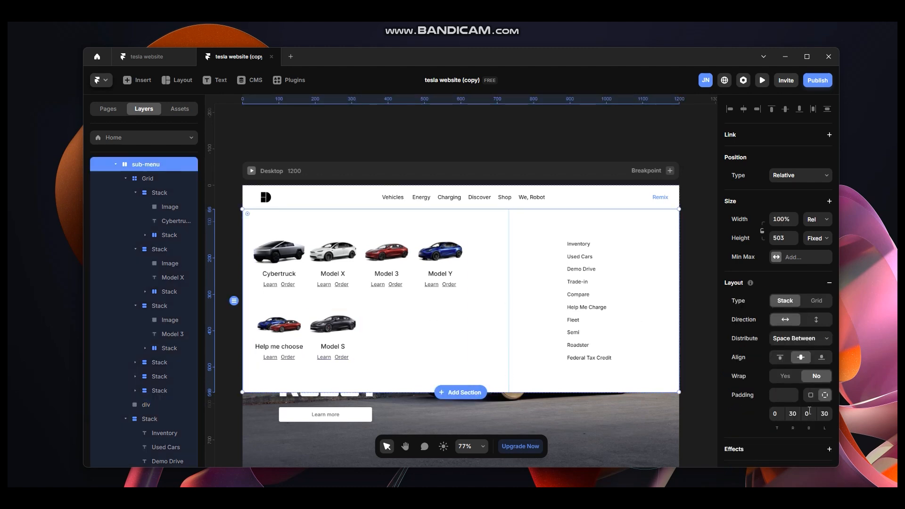
pyautogui.click(811, 395)
pyautogui.click(782, 396)
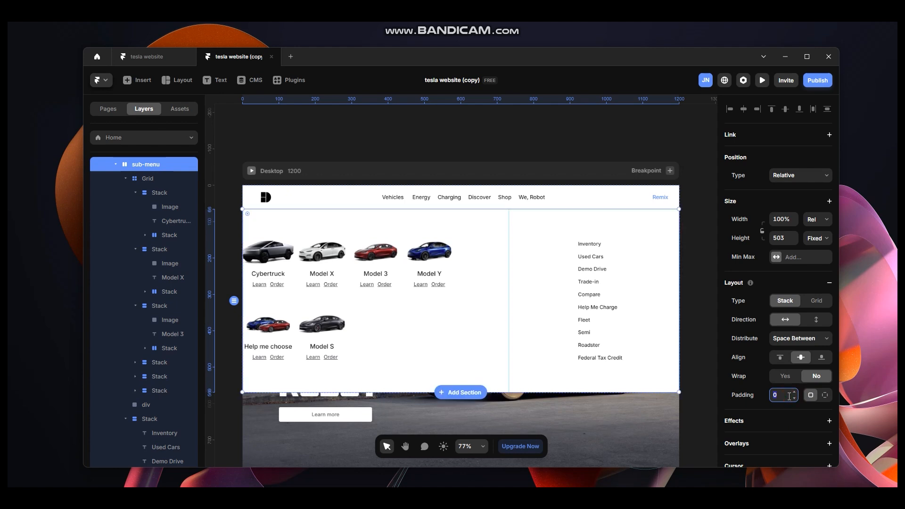
pyautogui.write('30')
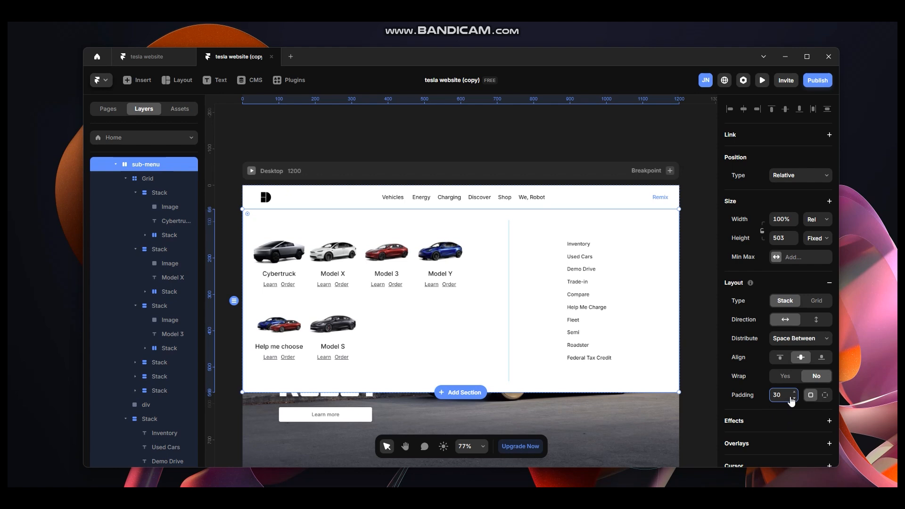
pyautogui.write('50')
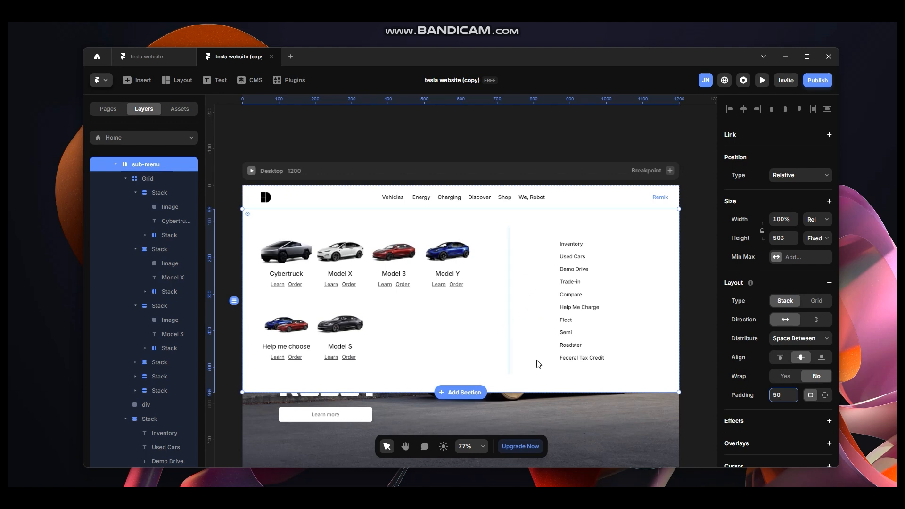
# Compare the sub-menu layout with the Vehicles dropdown on the Tesla website.
pyautogui.hotkey('alt', 'Tab')
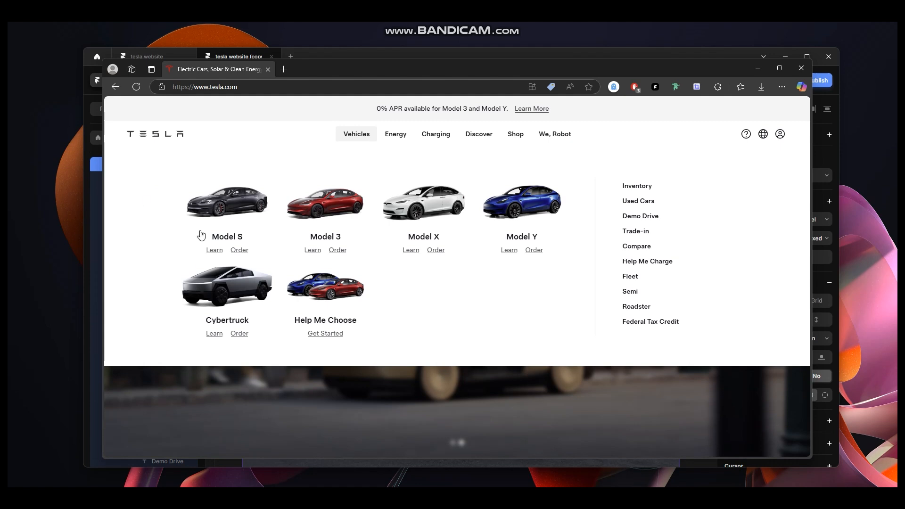
pyautogui.click(757, 69)
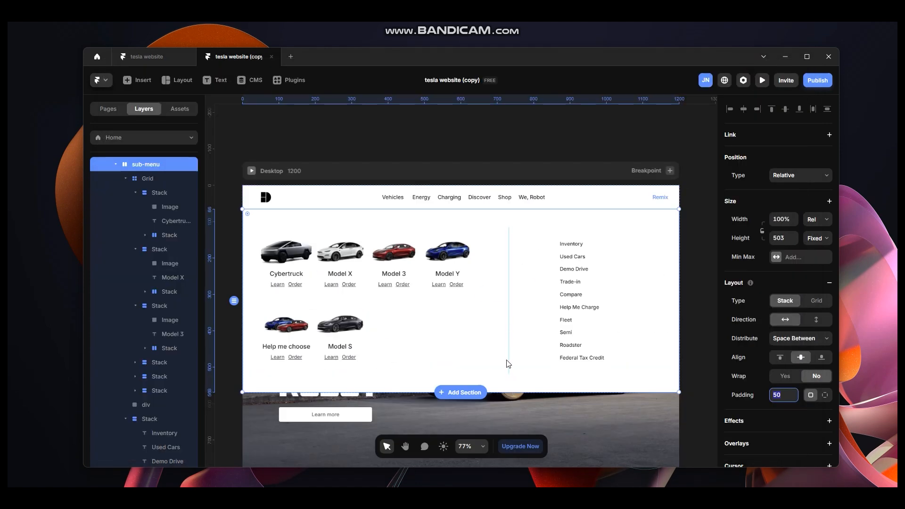
# Apply the grey colour style as the divider's fill.
pyautogui.click(508, 341)
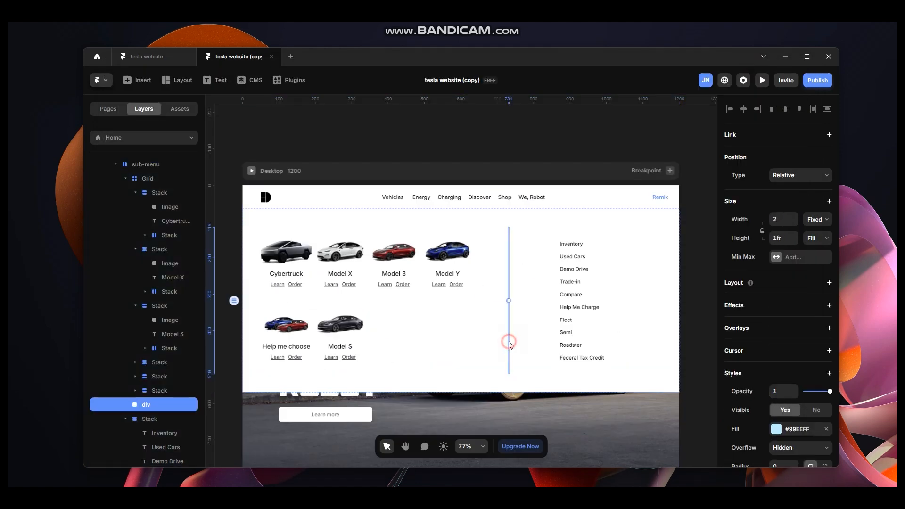
pyautogui.click(780, 430)
pyautogui.click(626, 433)
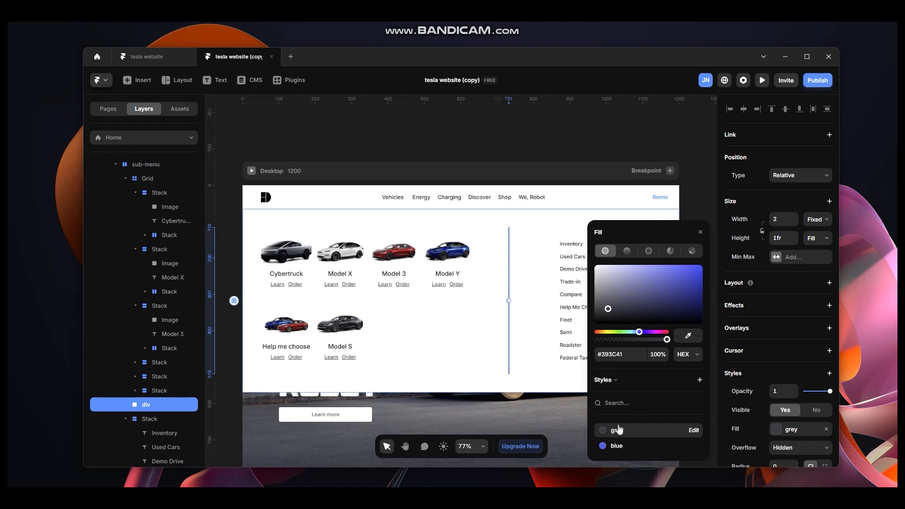
pyautogui.click(524, 277)
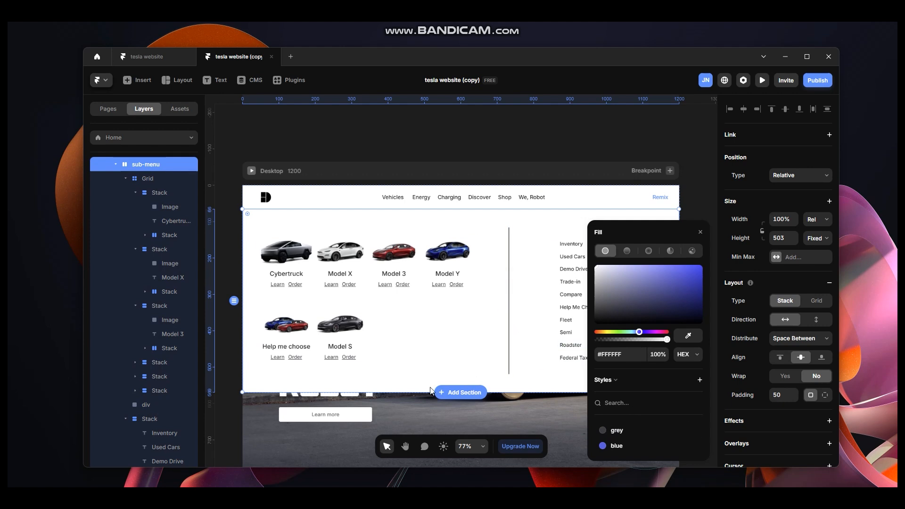
pyautogui.click(700, 232)
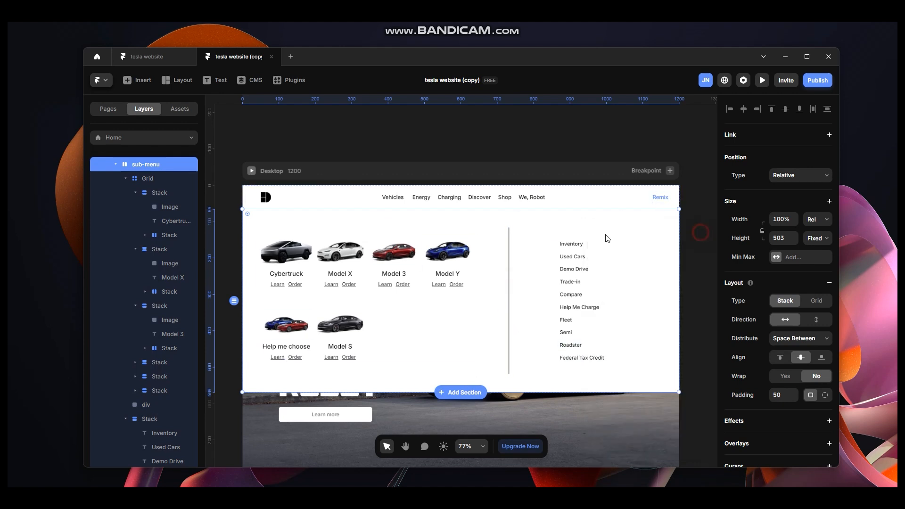
# Set the car Grid's width to Fill at 0.7fr.
pyautogui.click(467, 335)
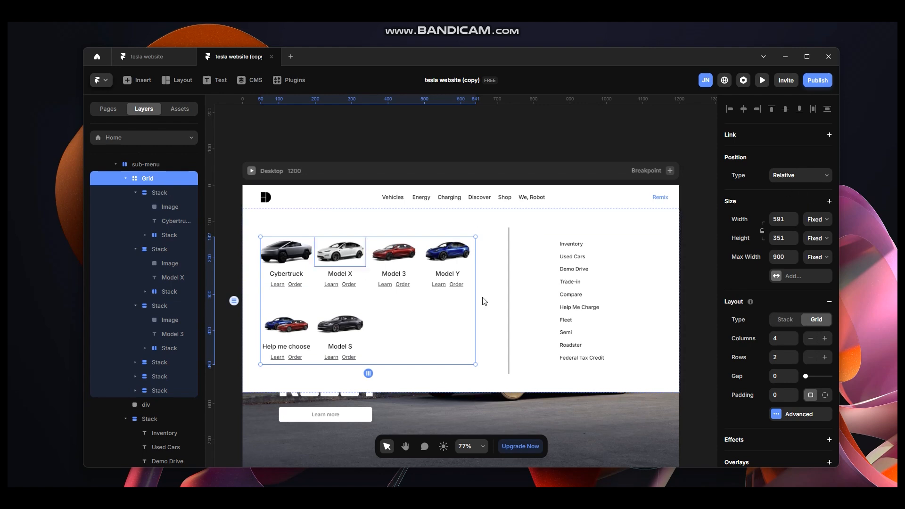
pyautogui.click(817, 219)
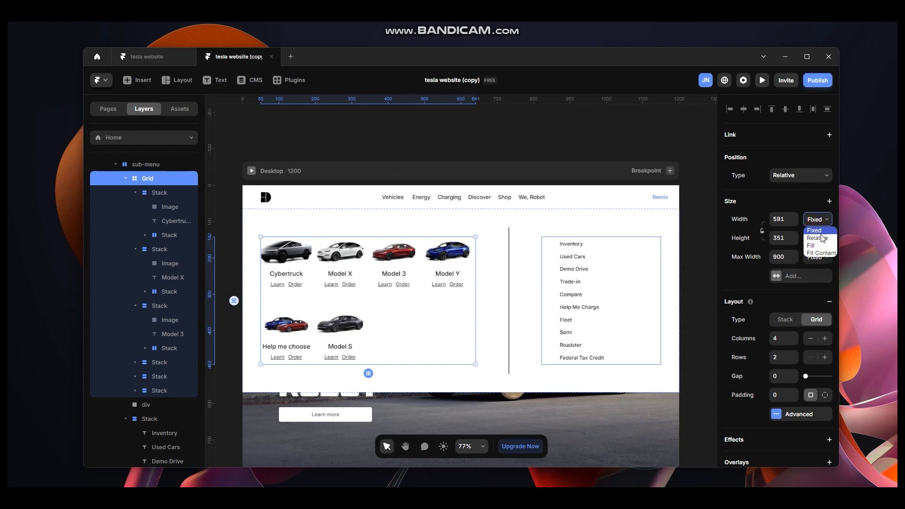
pyautogui.click(811, 246)
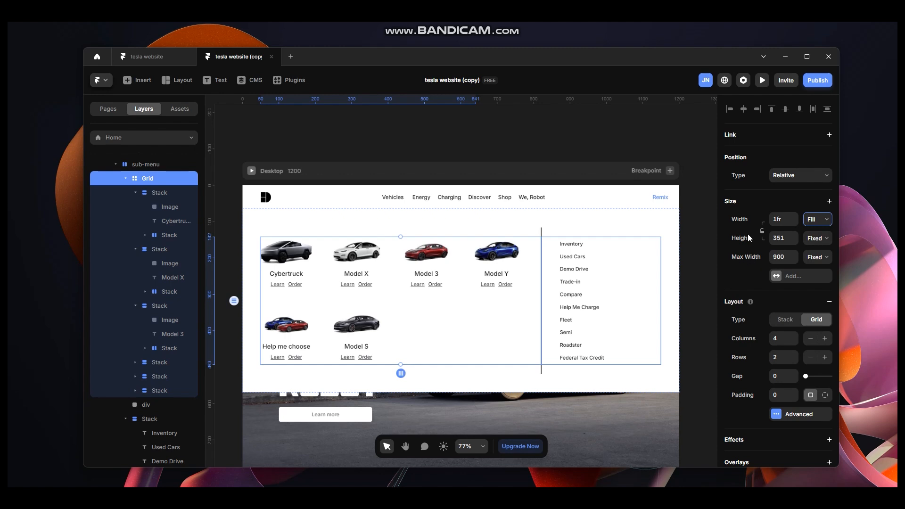
pyautogui.click(778, 217)
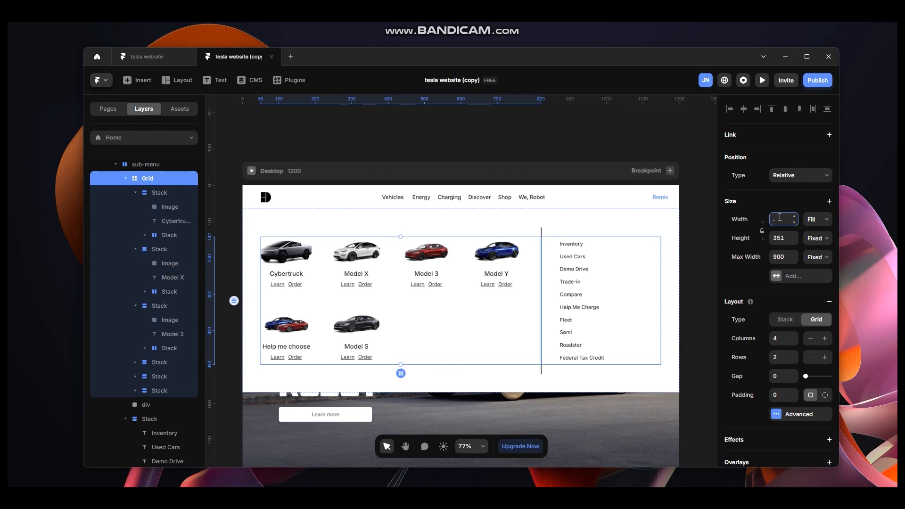
pyautogui.write('7')
pyautogui.press('Return')
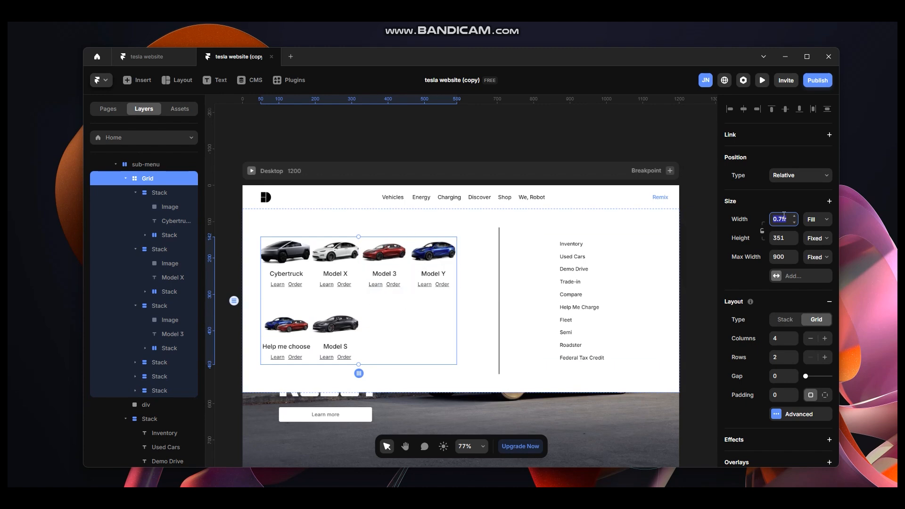
pyautogui.click(640, 356)
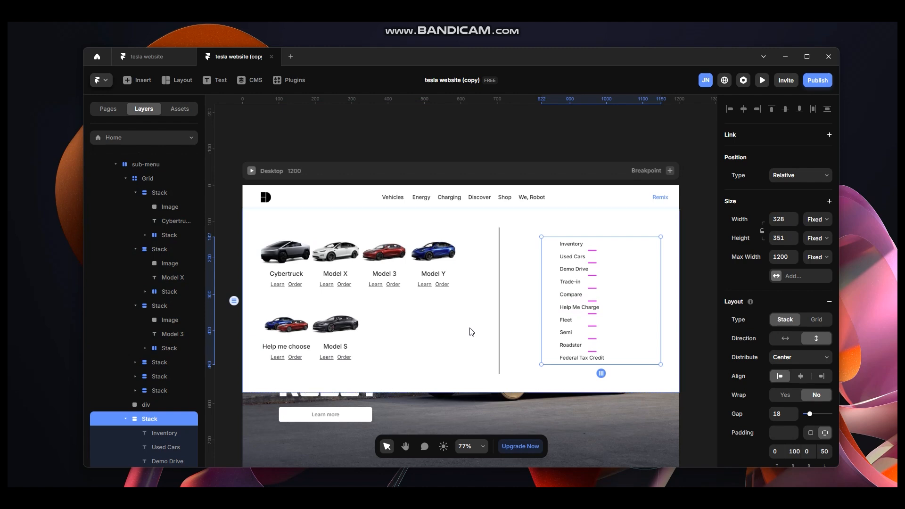
pyautogui.click(411, 328)
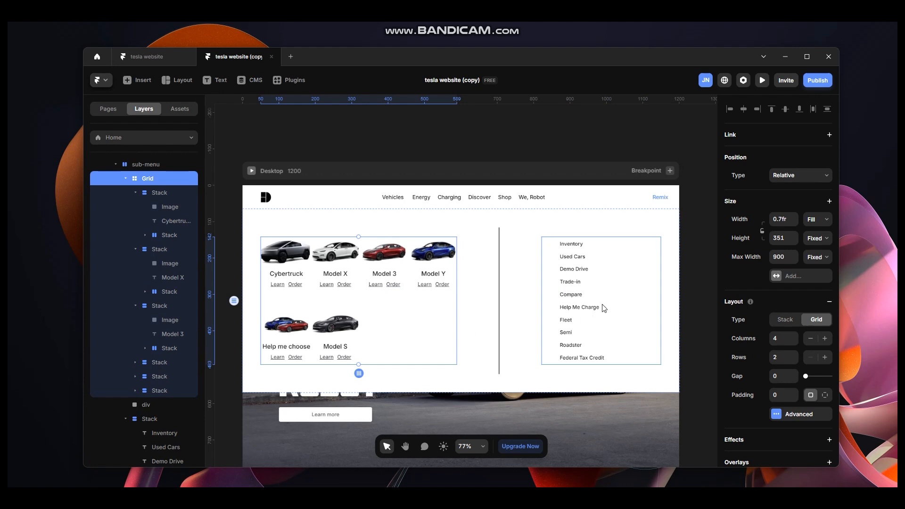
# Set the links Stack's width to Fill at 0.3fr.
pyautogui.click(649, 304)
pyautogui.click(818, 219)
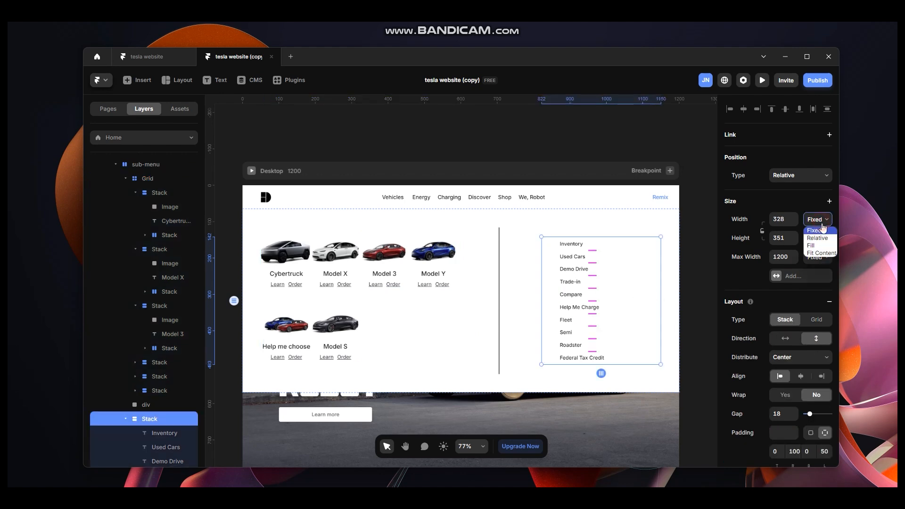
pyautogui.click(816, 245)
pyautogui.click(784, 218)
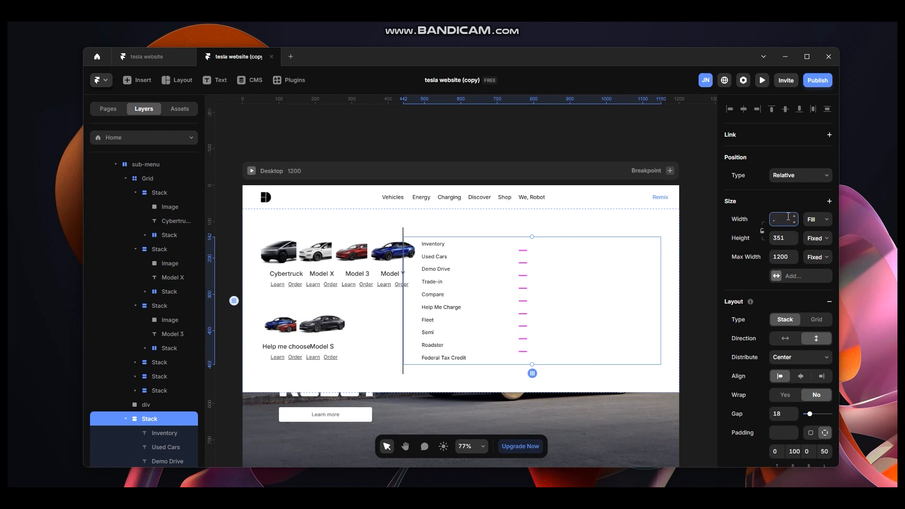
pyautogui.write('0.3fr')
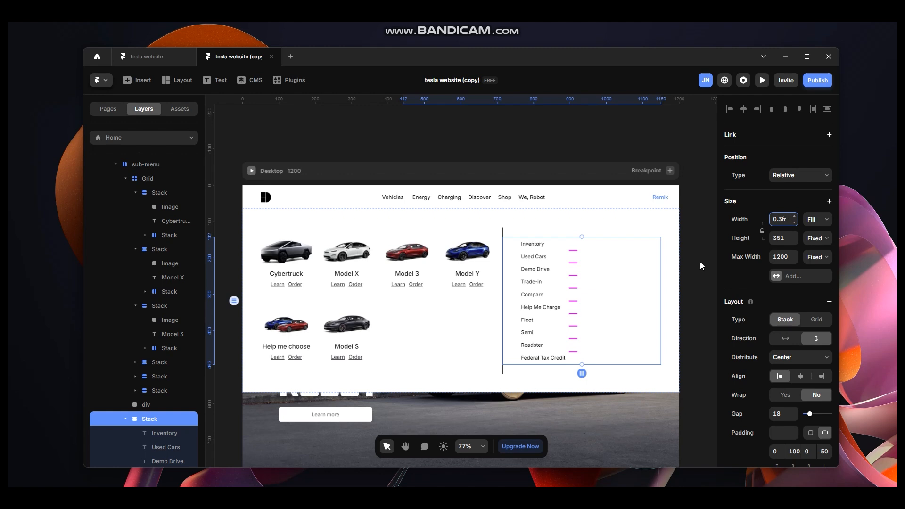
# Preview the page full screen to check the sub-menu layout.
pyautogui.click(431, 322)
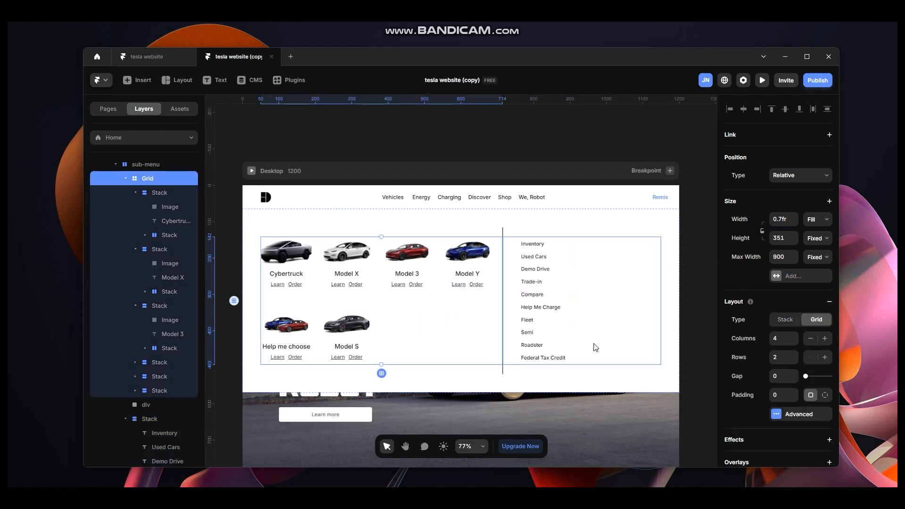
pyautogui.click(607, 346)
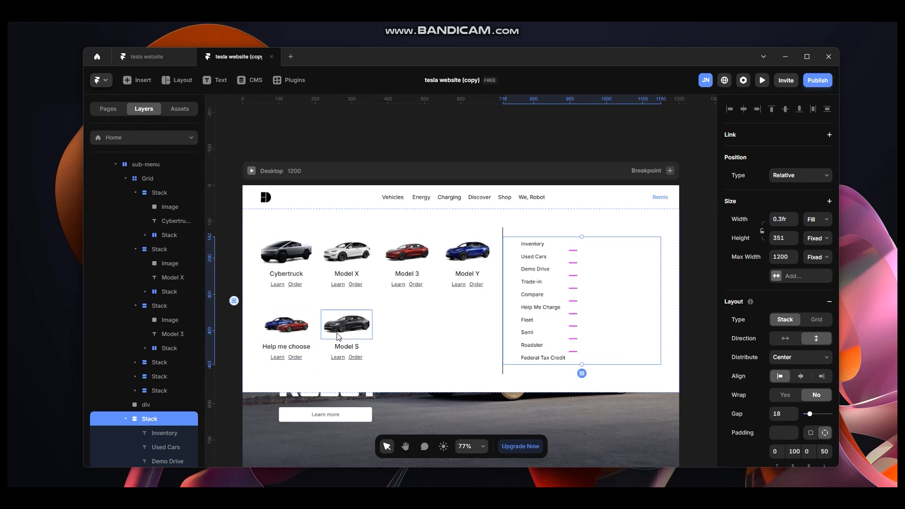
pyautogui.click(297, 383)
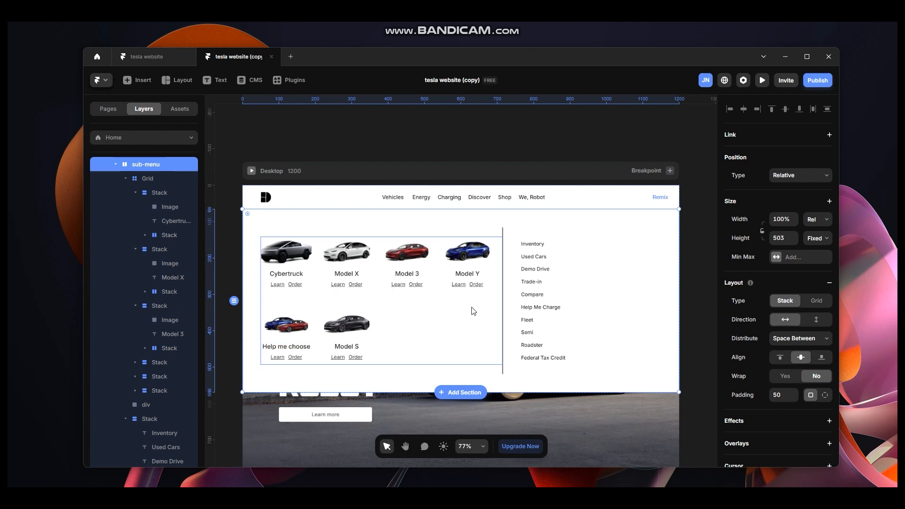
pyautogui.click(251, 171)
pyautogui.click(183, 80)
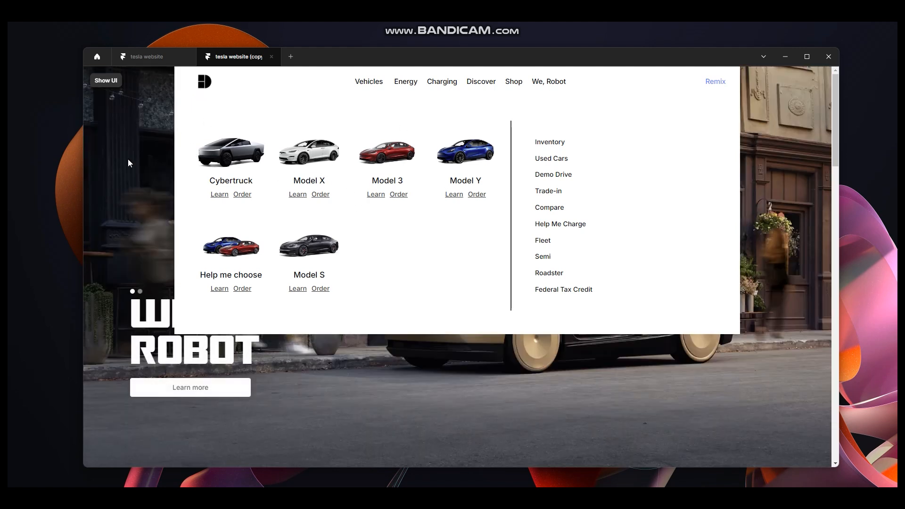
pyautogui.click(113, 83)
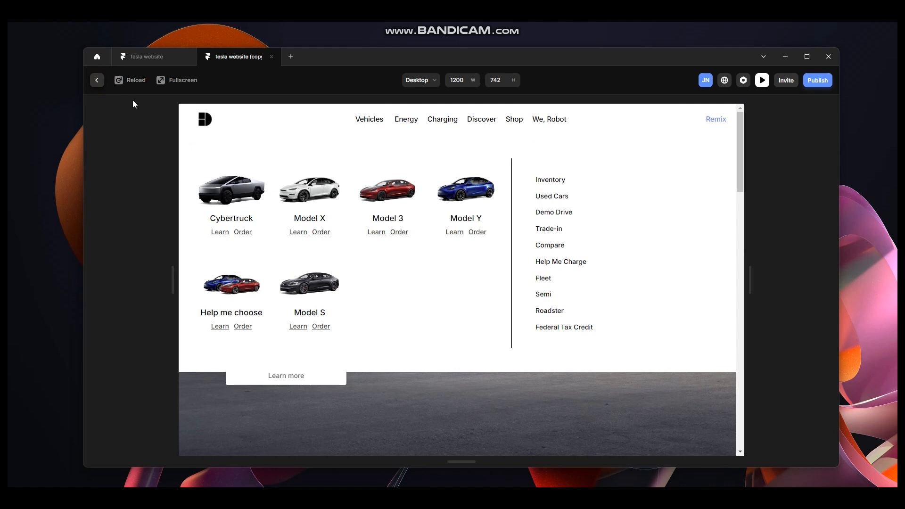
pyautogui.click(96, 80)
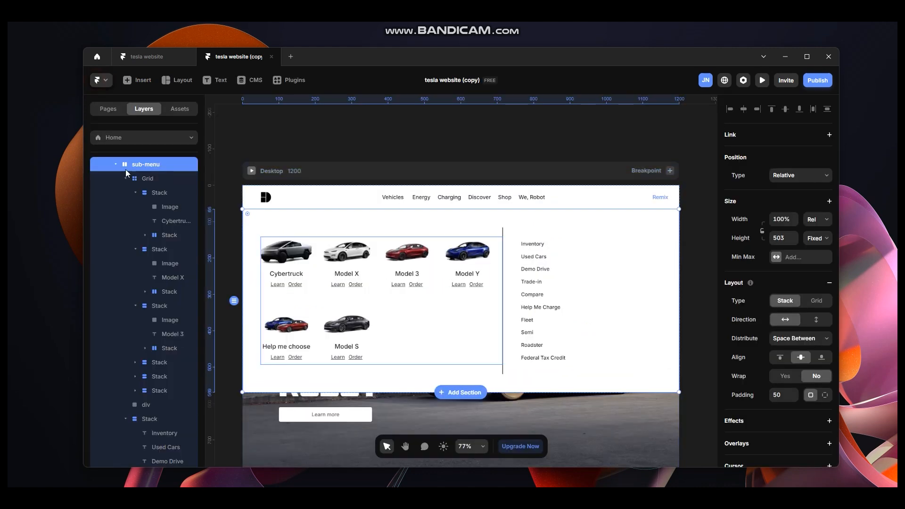
# Set the Navigation's width to Relative at 100%.
pyautogui.scroll(2, 159, 202)
pyautogui.click(155, 195)
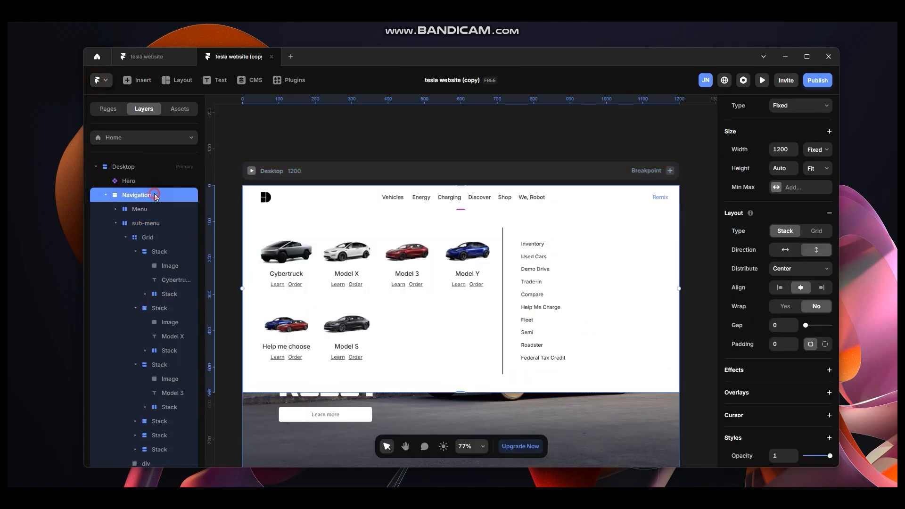
pyautogui.click(114, 223)
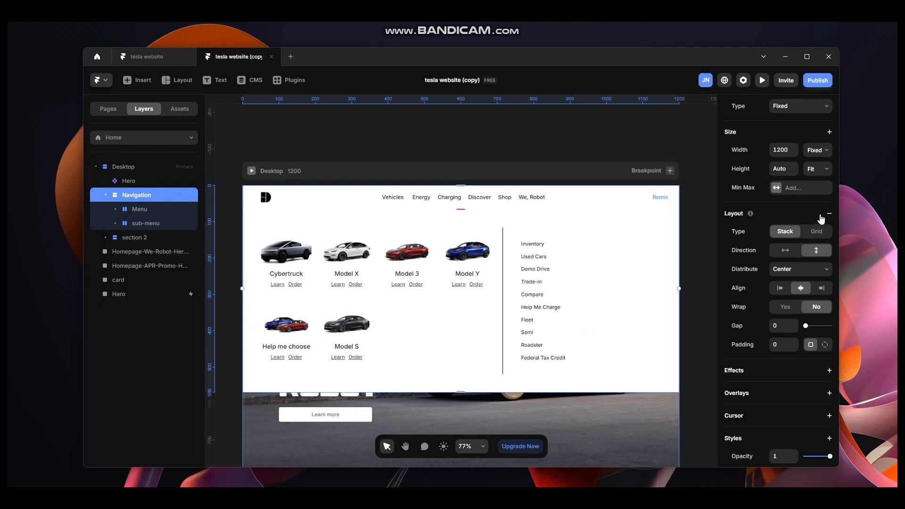
pyautogui.scroll(3, 792, 284)
pyautogui.click(817, 290)
pyautogui.click(817, 311)
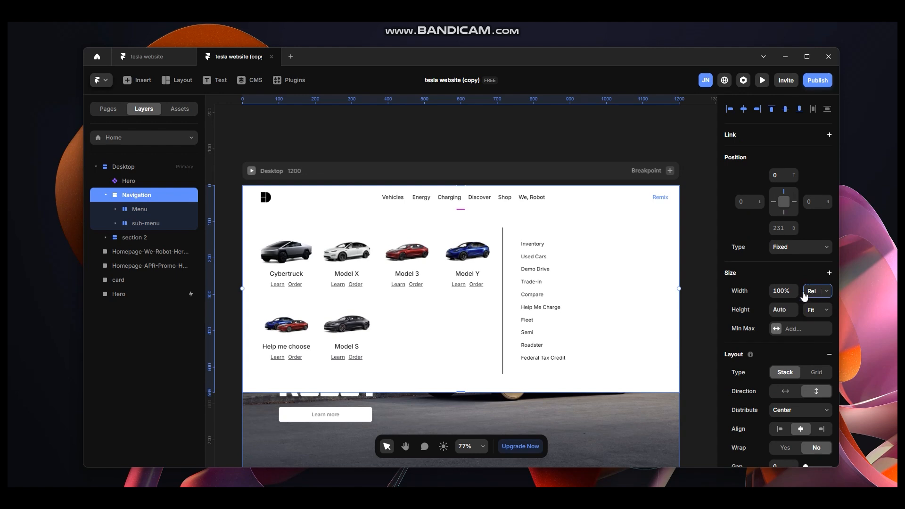
# Preview the page full screen to check the navigation and sub-menu.
pyautogui.click(251, 170)
pyautogui.click(192, 82)
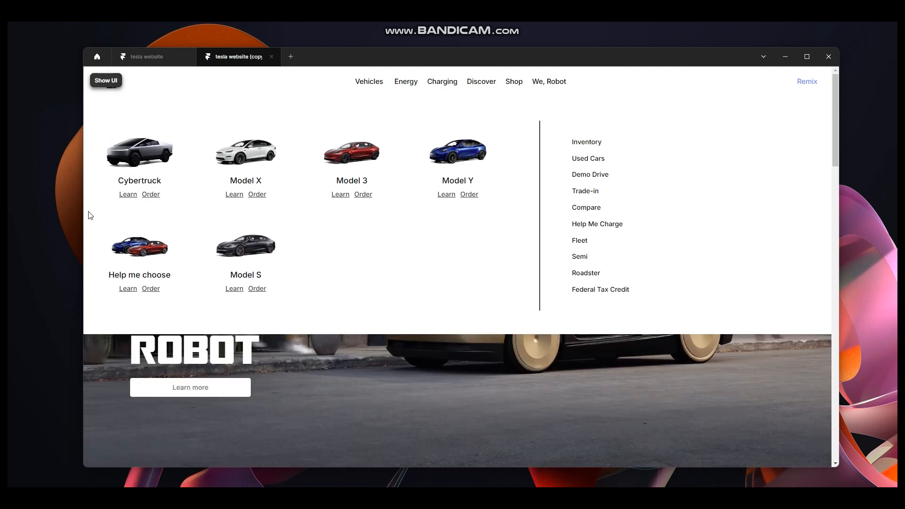
pyautogui.click(107, 81)
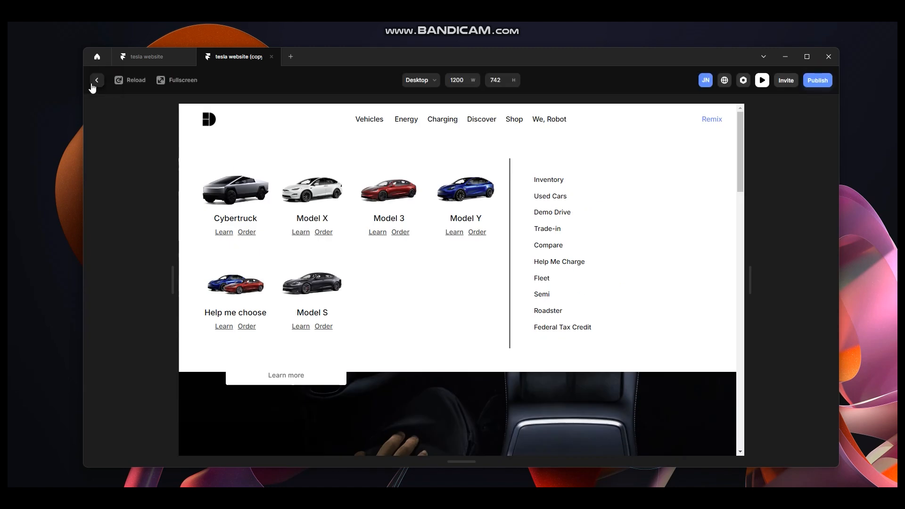
pyautogui.click(93, 82)
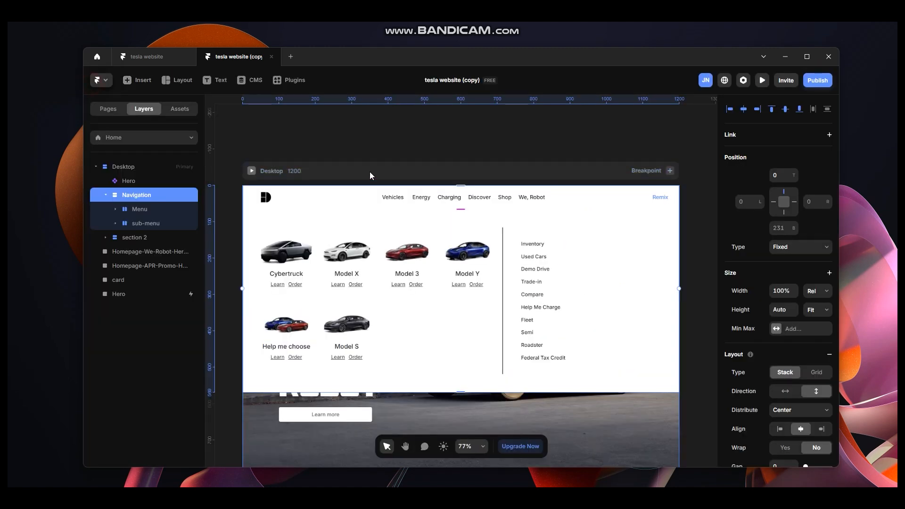
# Set the sub-menu's distribution to Center.
pyautogui.click(149, 223)
pyautogui.click(116, 223)
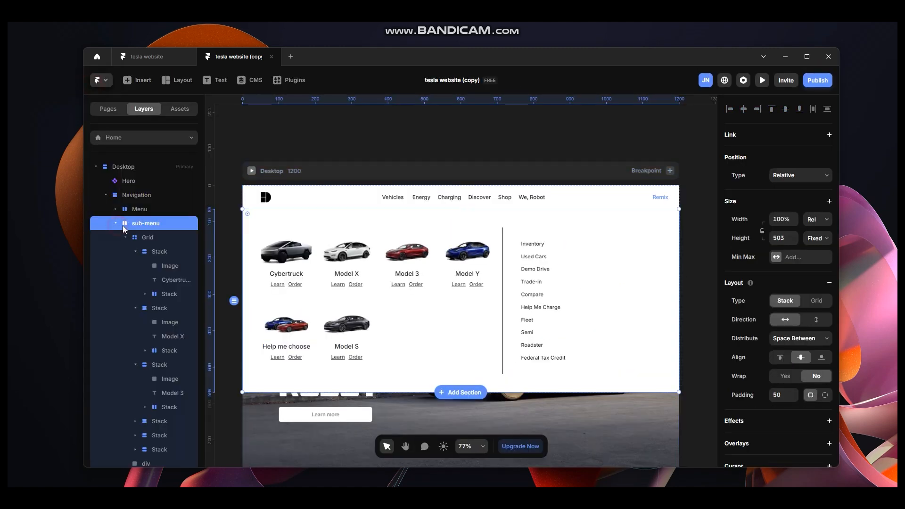
pyautogui.click(136, 237)
pyautogui.click(126, 237)
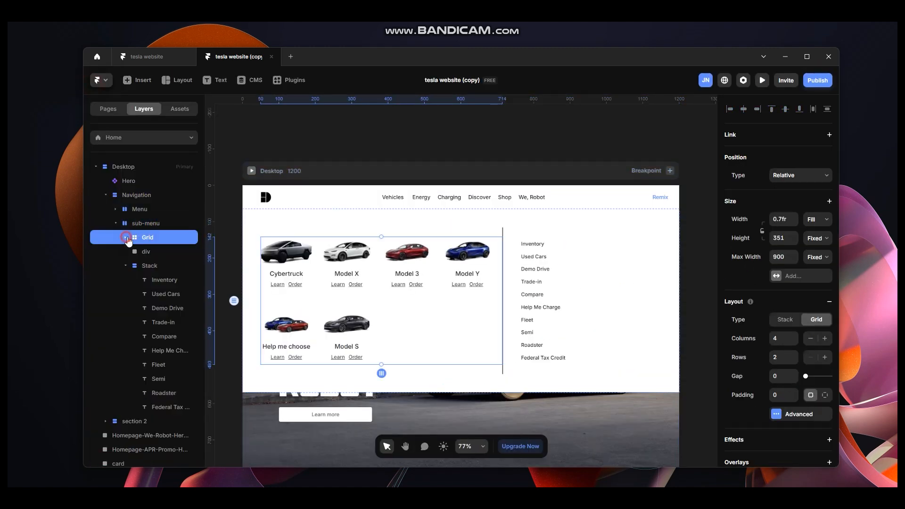
pyautogui.click(149, 267)
pyautogui.click(146, 224)
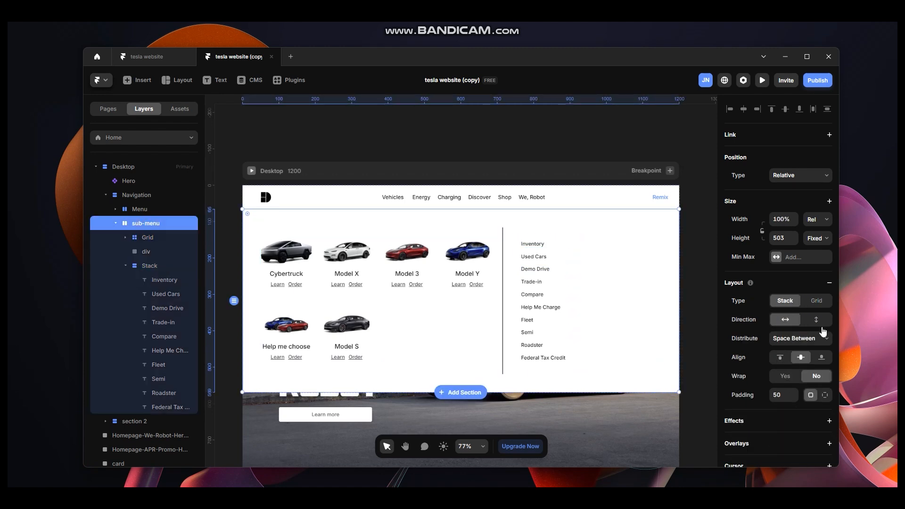
pyautogui.click(816, 347)
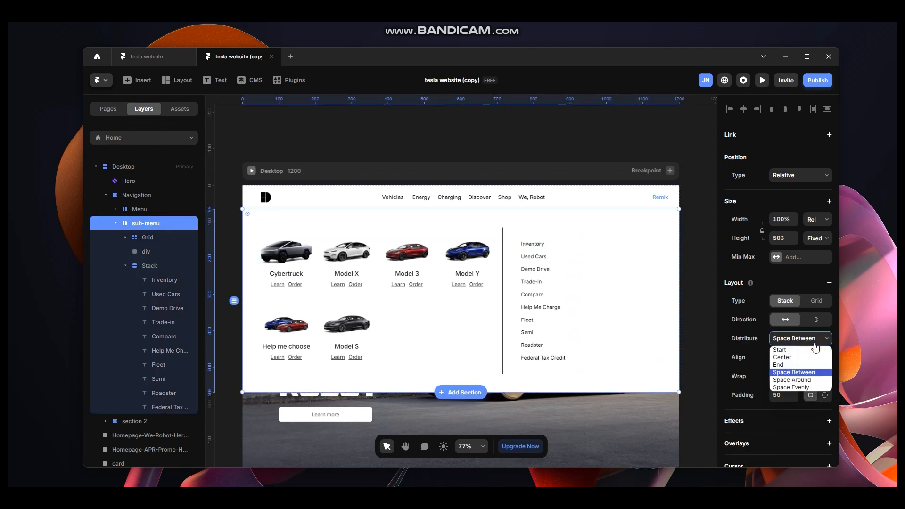
pyautogui.click(804, 361)
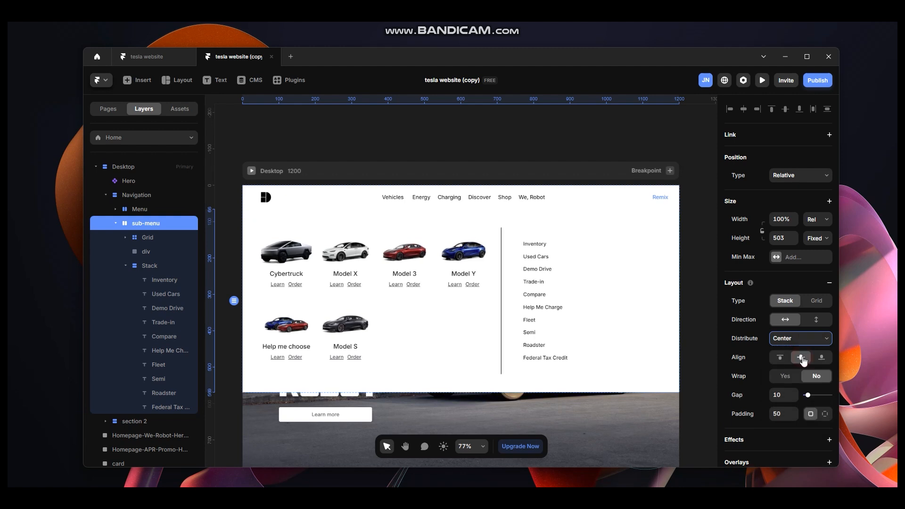
# Preview the page full screen again to check the centred sub-menu.
pyautogui.click(149, 238)
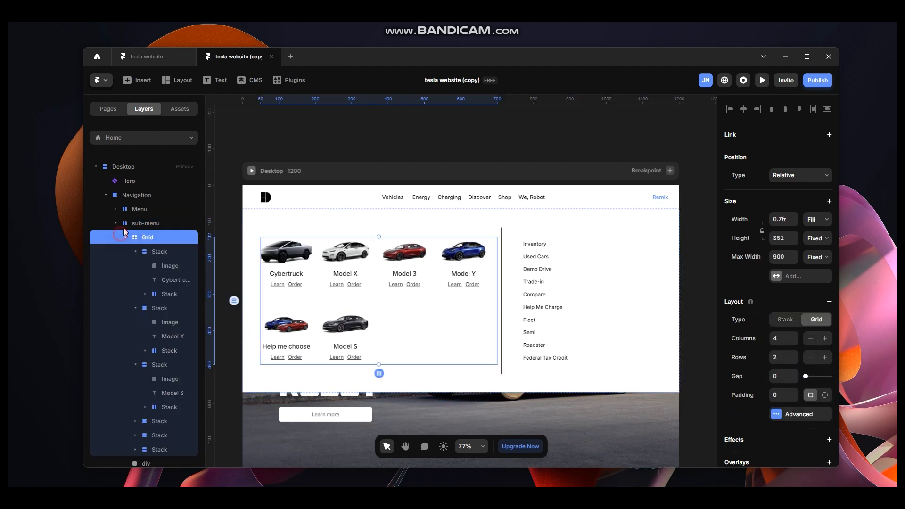
pyautogui.click(251, 170)
pyautogui.click(183, 80)
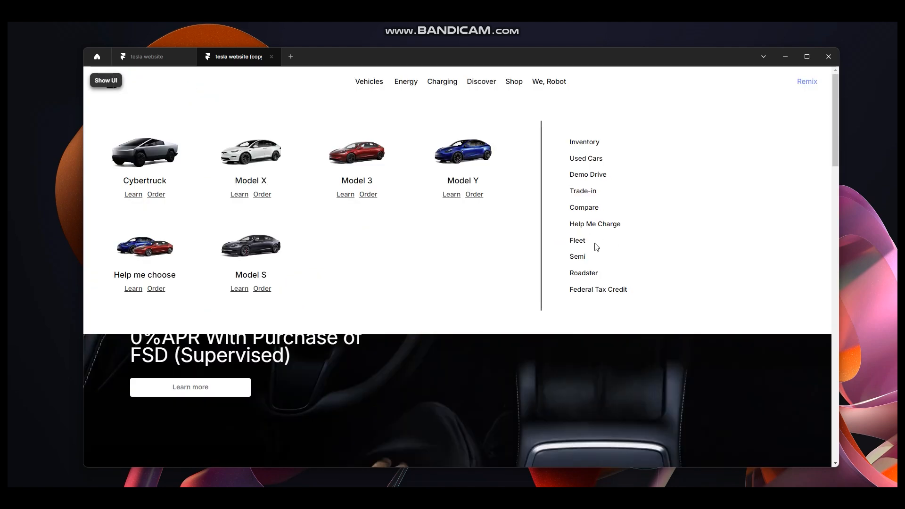
pyautogui.click(105, 80)
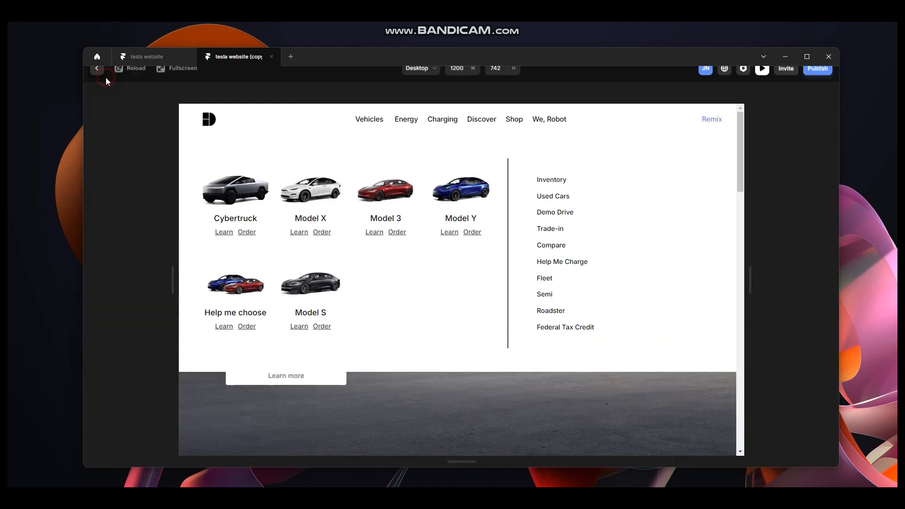
pyautogui.click(94, 81)
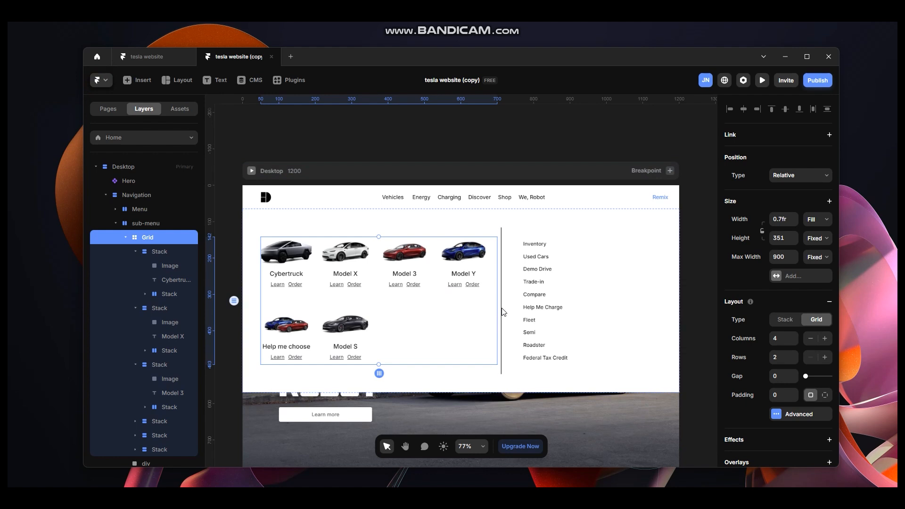
# Set the links Stack's max width to 400.
pyautogui.click(126, 237)
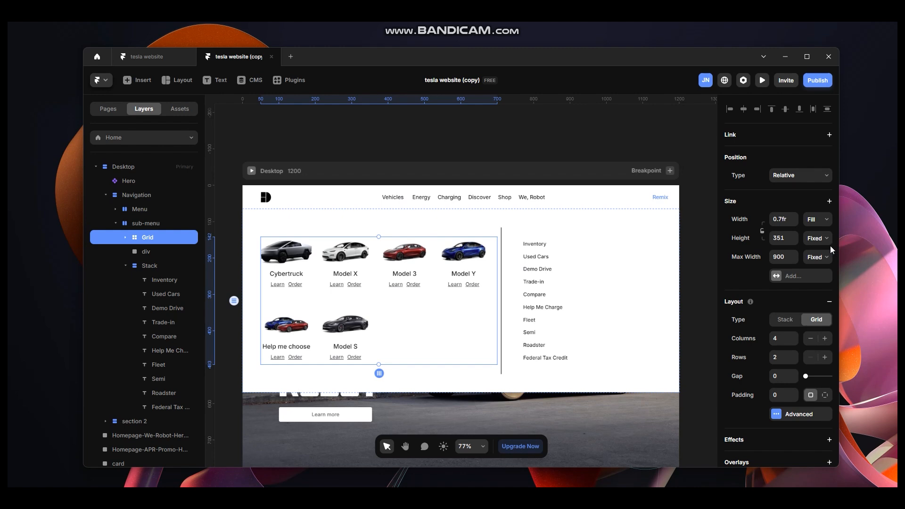
pyautogui.click(168, 262)
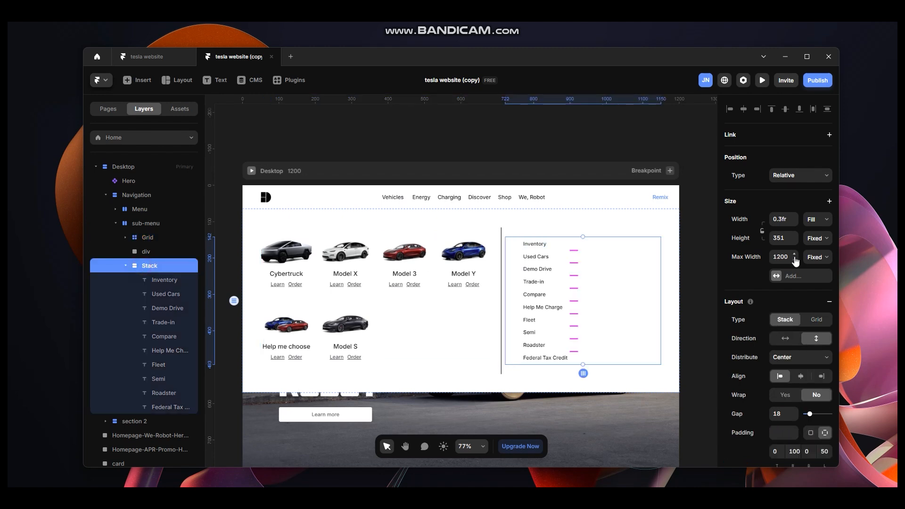
pyautogui.click(778, 257)
pyautogui.write('400')
pyautogui.press('Return')
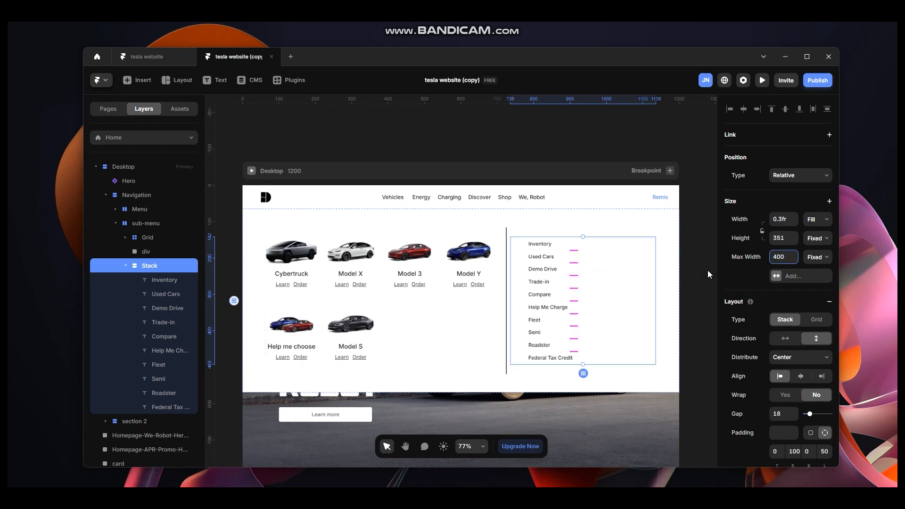
# Set the sub-menu's individual padding to 50 top, 100 right, 50 bottom and 100 left.
pyautogui.click(448, 333)
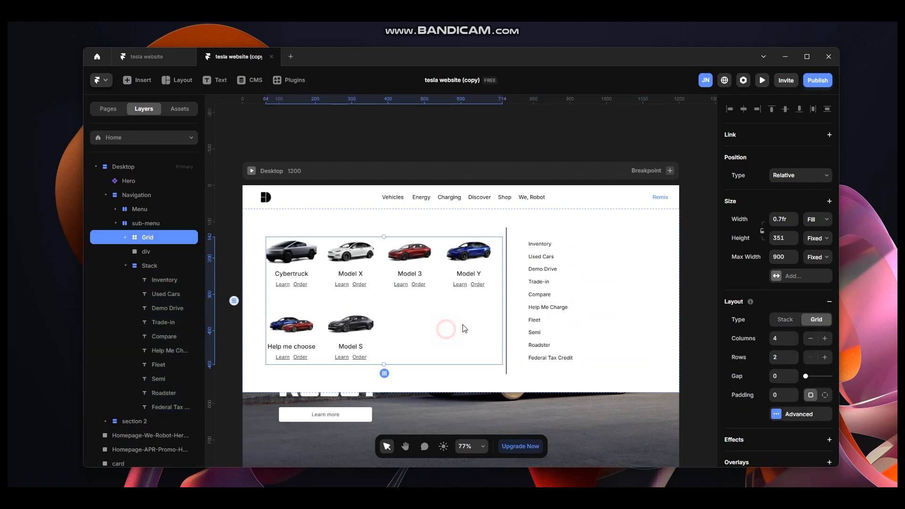
pyautogui.click(308, 233)
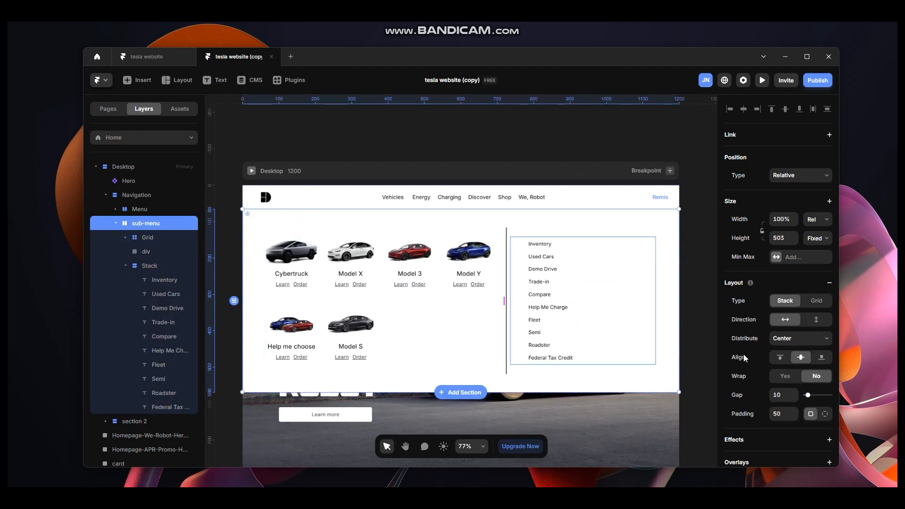
pyautogui.click(824, 413)
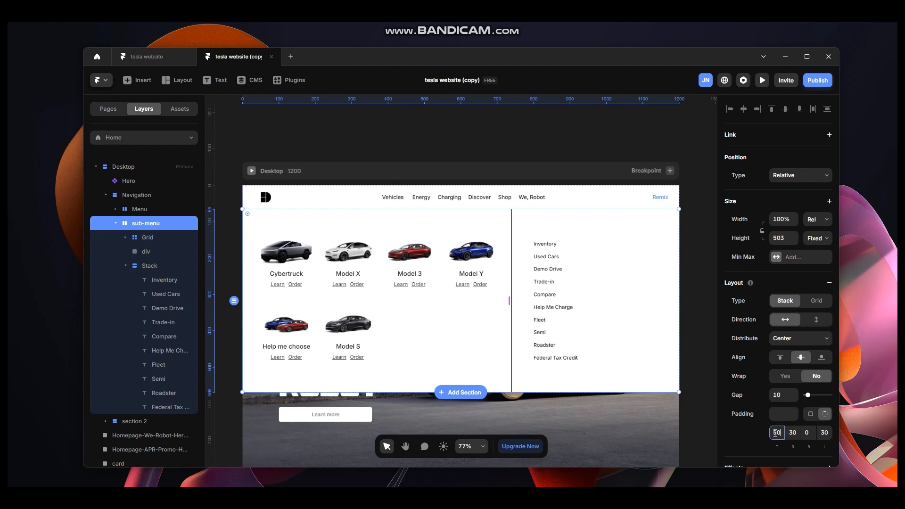
pyautogui.press('Tab')
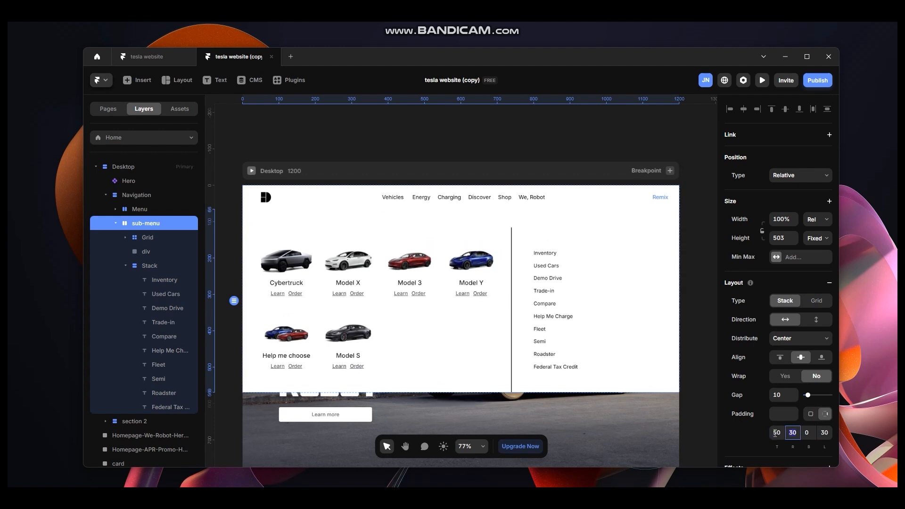
pyautogui.write('100')
pyautogui.press('Tab')
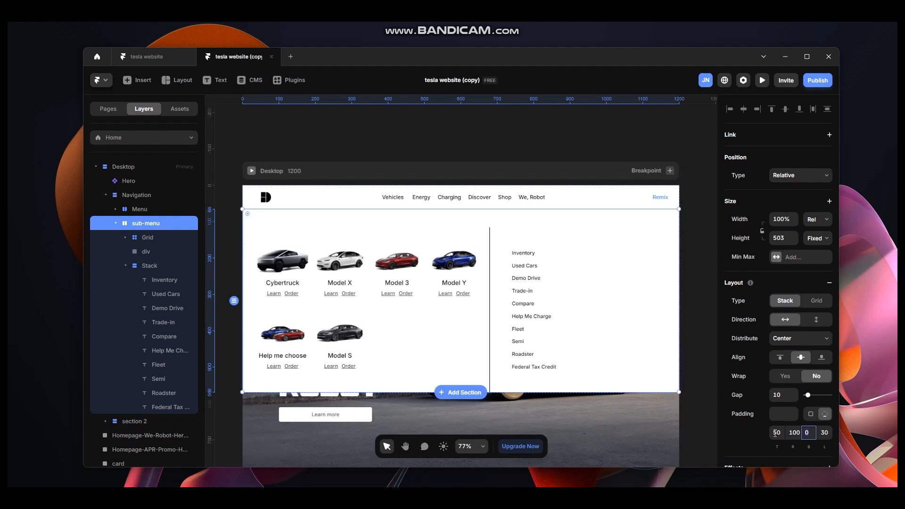
pyautogui.press('Tab')
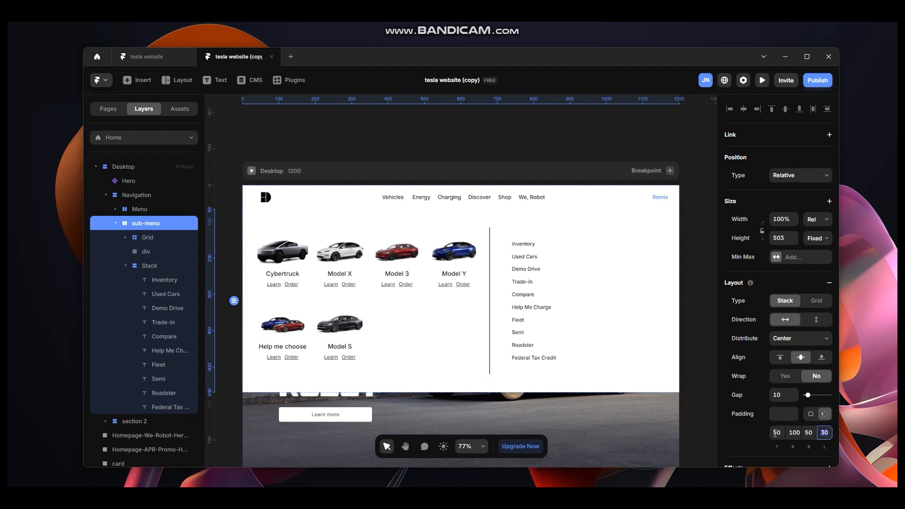
pyautogui.write('100')
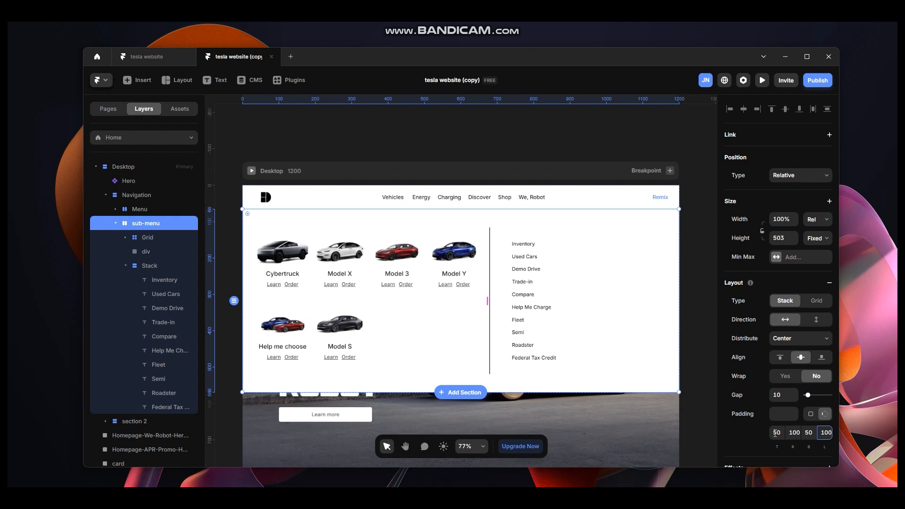
pyautogui.press('Return')
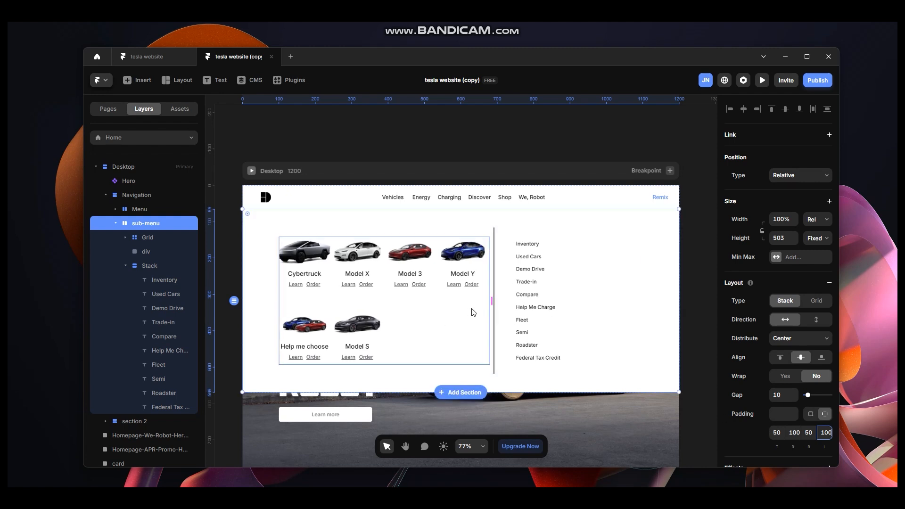
# Set the gap between the sub-menu's car grid and links list to 0.
pyautogui.moveTo(490, 300); pyautogui.dragTo(478, 302)
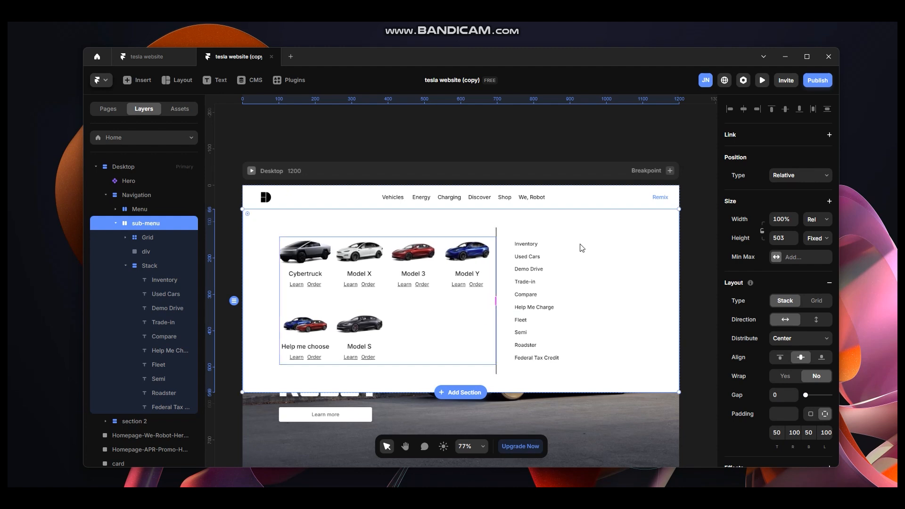
pyautogui.click(700, 244)
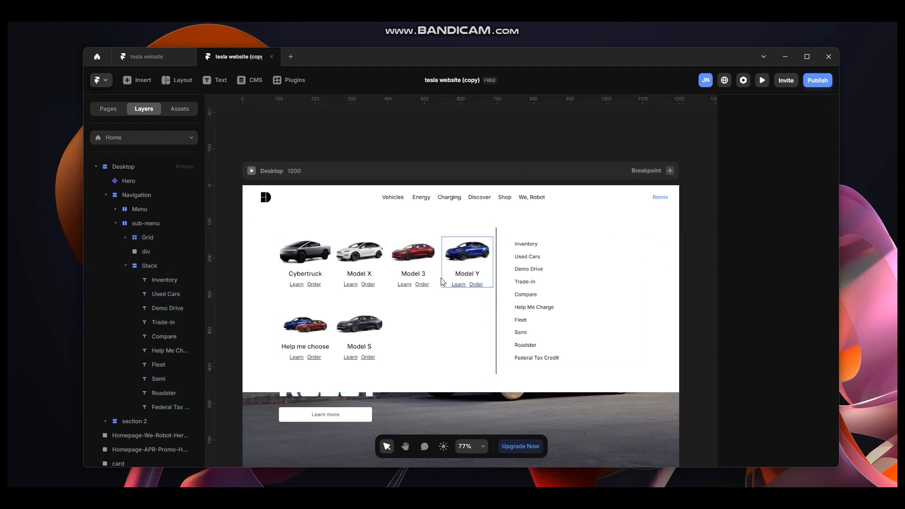
# Preview the page full screen to check the sub-menu layout.
pyautogui.click(252, 171)
pyautogui.click(179, 80)
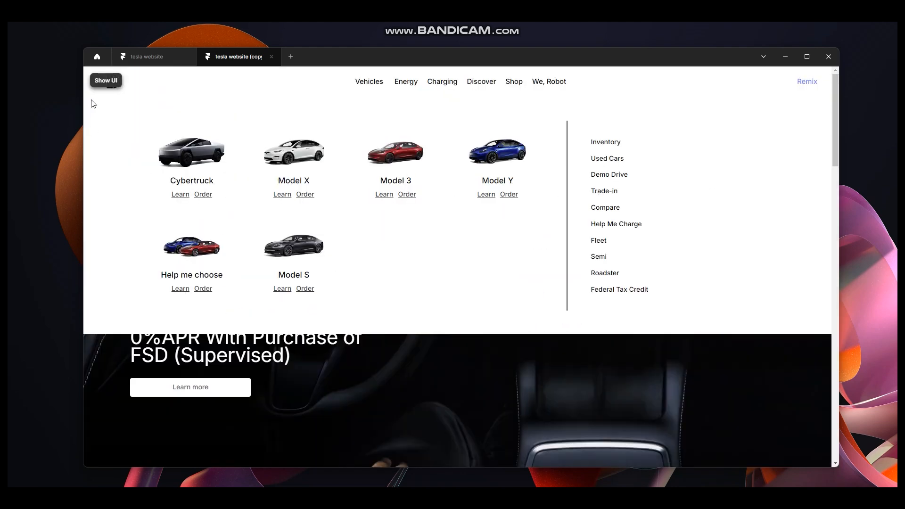
pyautogui.moveTo(83, 144); pyautogui.dragTo(42, 144)
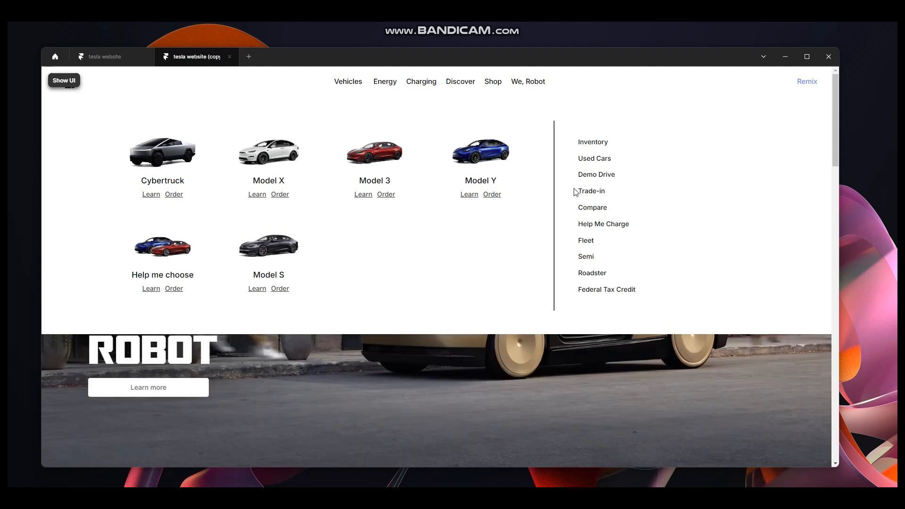
pyautogui.click(64, 84)
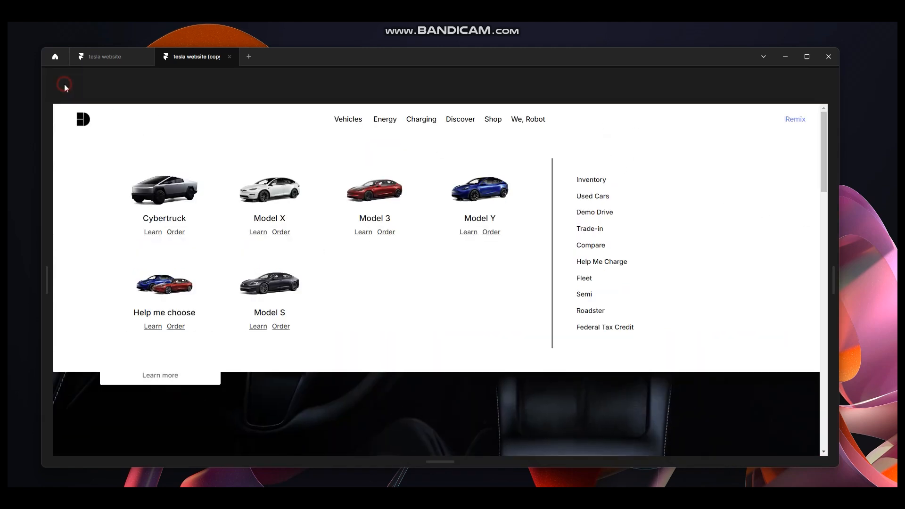
pyautogui.click(55, 81)
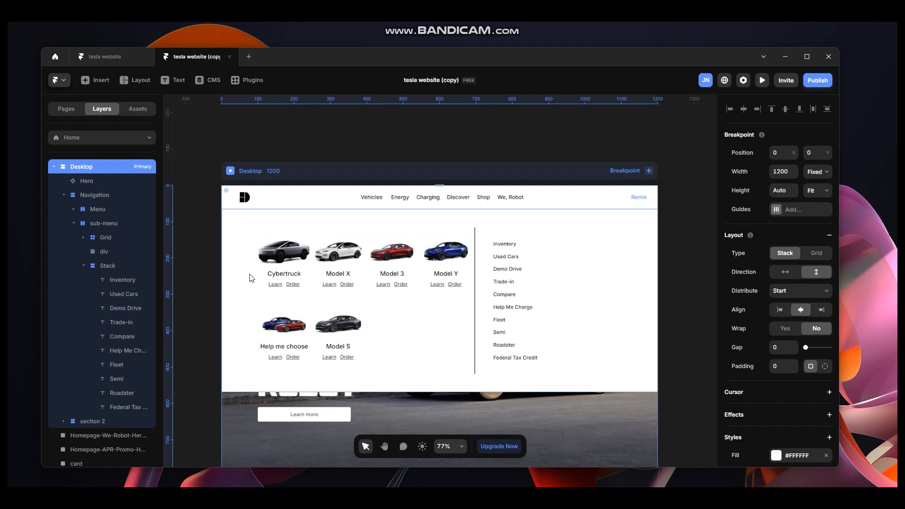
# Turn the Cybertruck card's Learn link into a component named learn.
pyautogui.scroll(5, 274, 284)
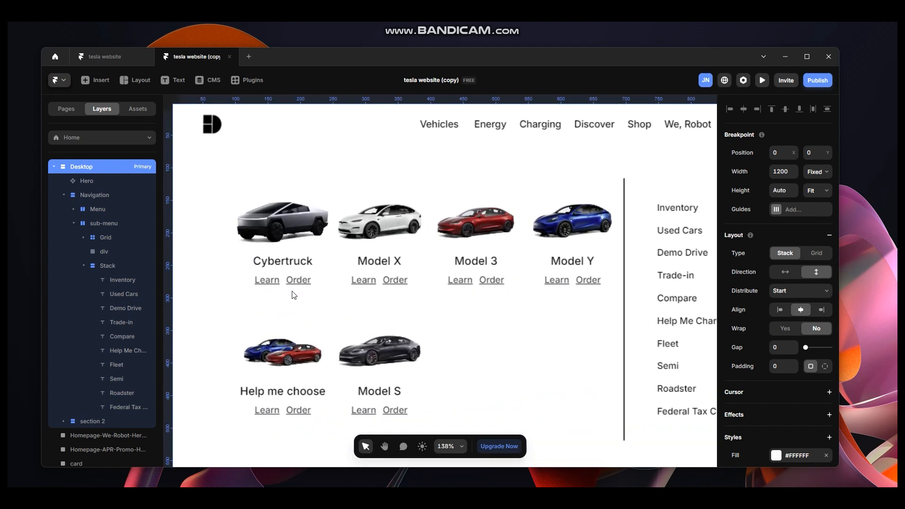
pyautogui.click(269, 284)
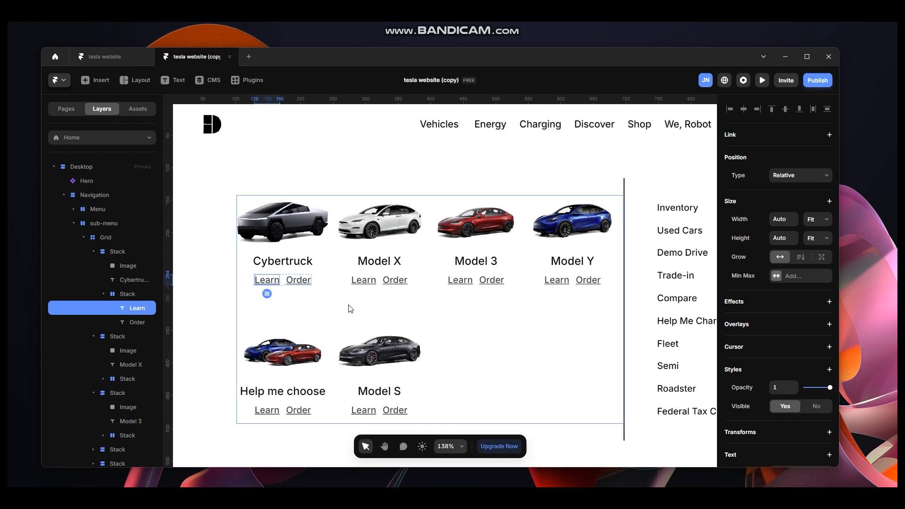
pyautogui.hotkey('ctrl', 'alt', 'k')
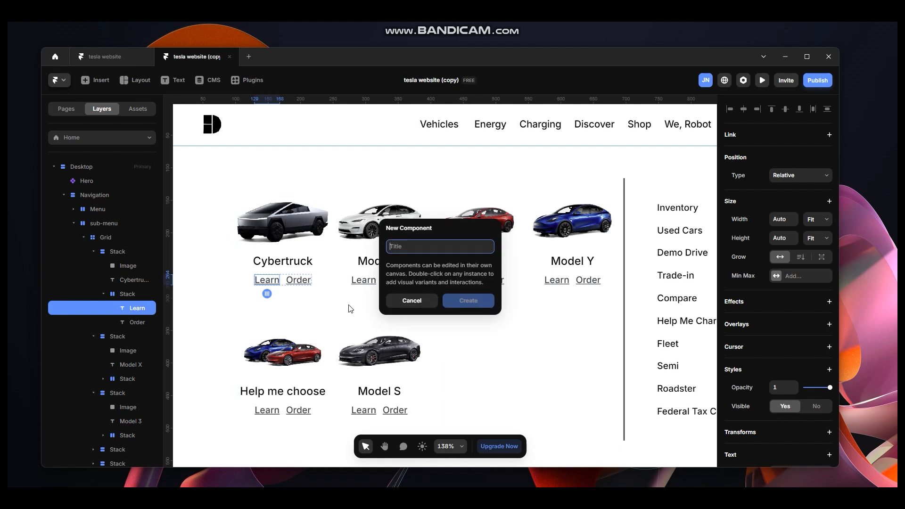
pyautogui.write('learn')
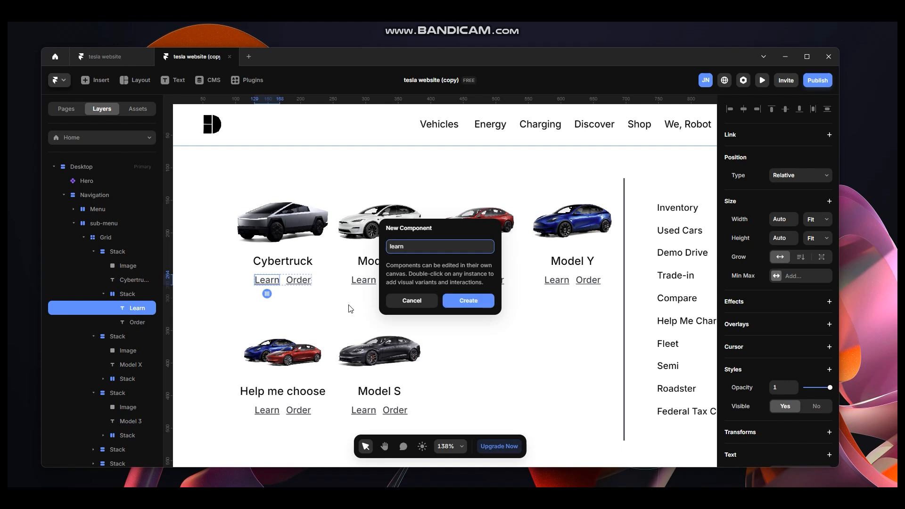
pyautogui.press('Return')
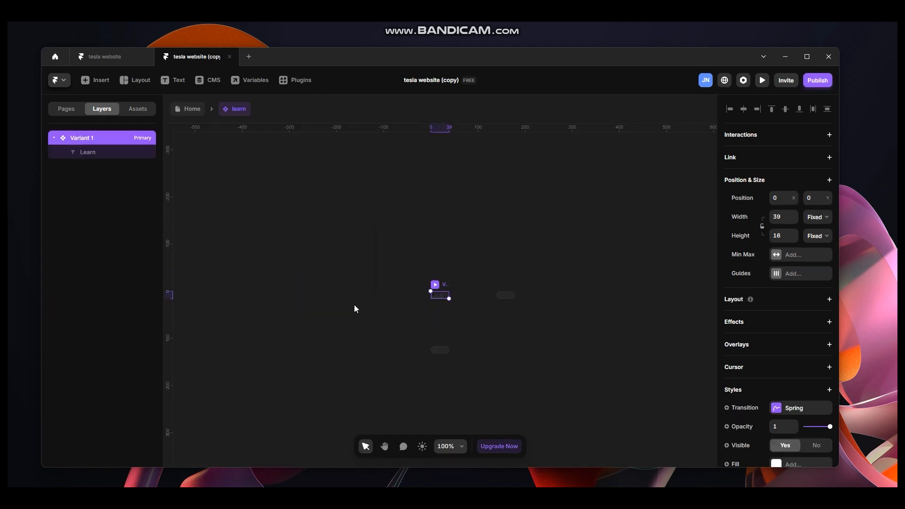
# Add a Hover variant to the learn component.
pyautogui.scroll(5, 445, 304)
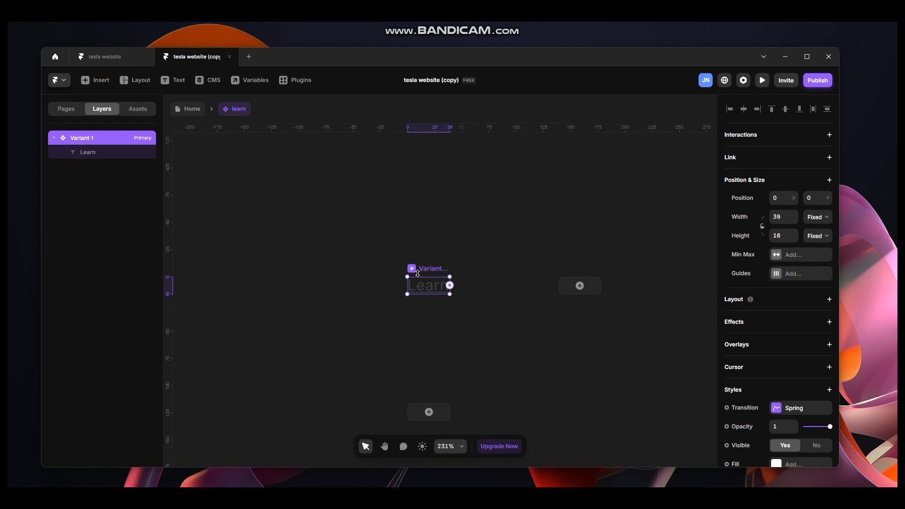
pyautogui.click(429, 412)
pyautogui.click(438, 431)
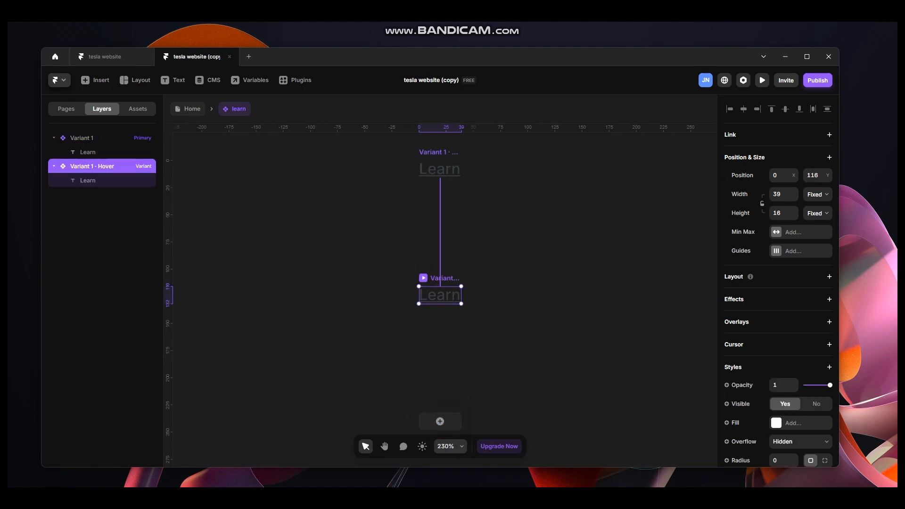
# Switch to the browser to view the Tesla website's Vehicles menu for reference.
pyautogui.click(464, 497)
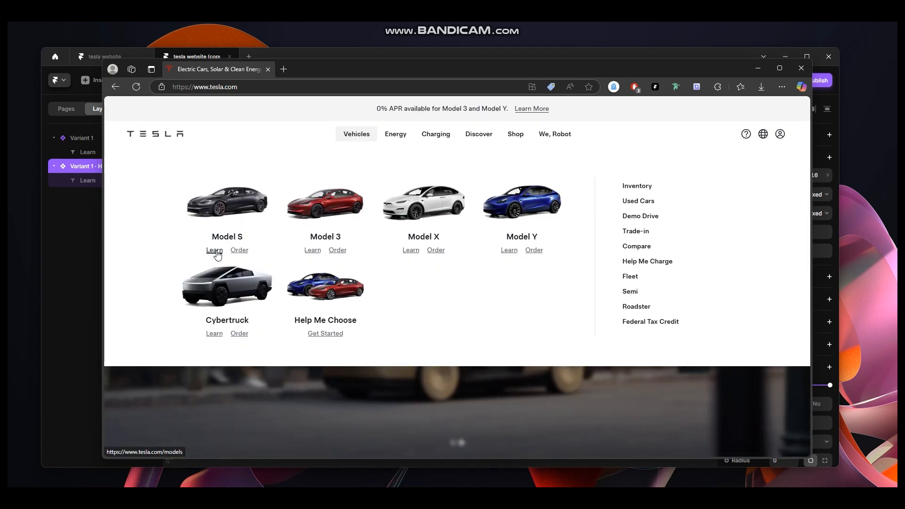
pyautogui.click(757, 69)
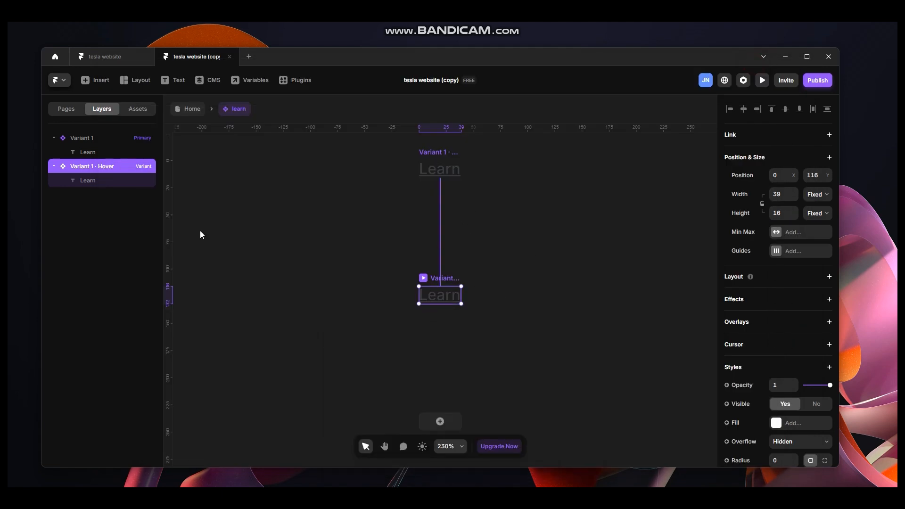
# Set the Hover variant's Learn text colour to #000000 and return to the Home page.
pyautogui.click(95, 181)
pyautogui.scroll(-5, 777, 415)
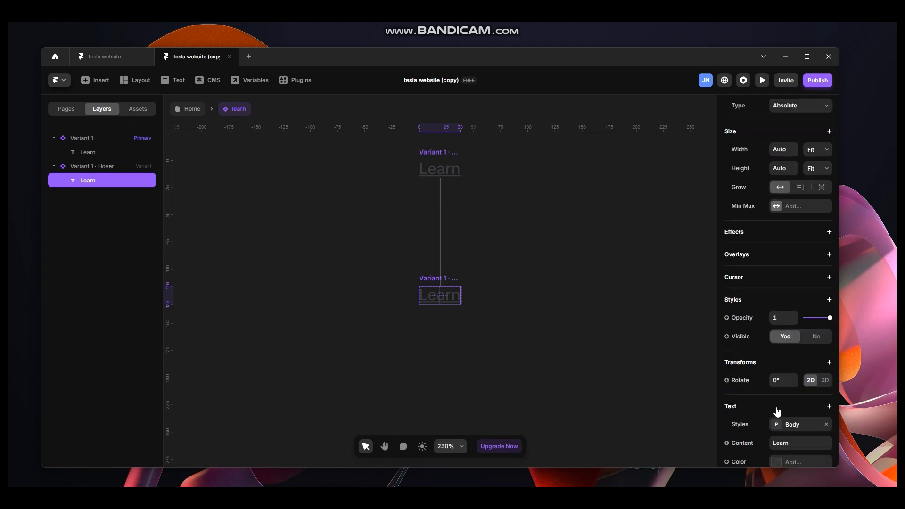
pyautogui.click(776, 368)
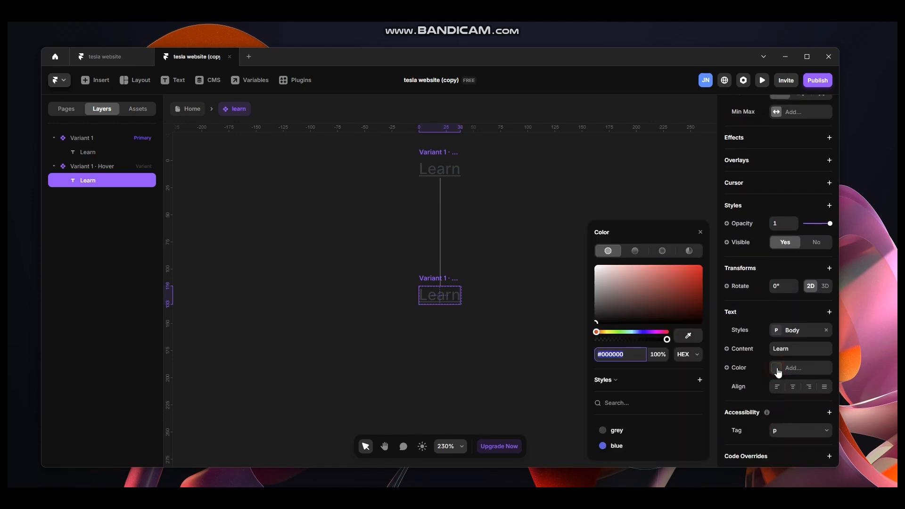
pyautogui.moveTo(631, 313); pyautogui.dragTo(578, 332)
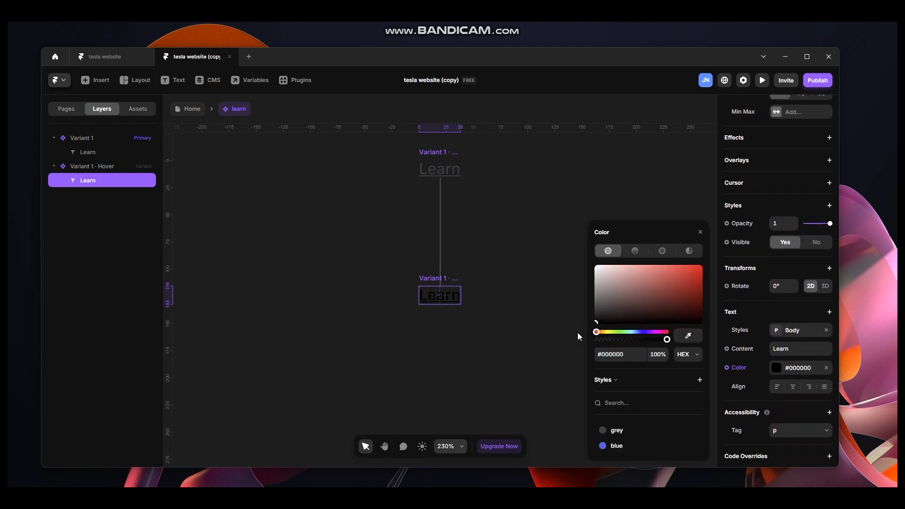
pyautogui.click(564, 238)
pyautogui.click(192, 109)
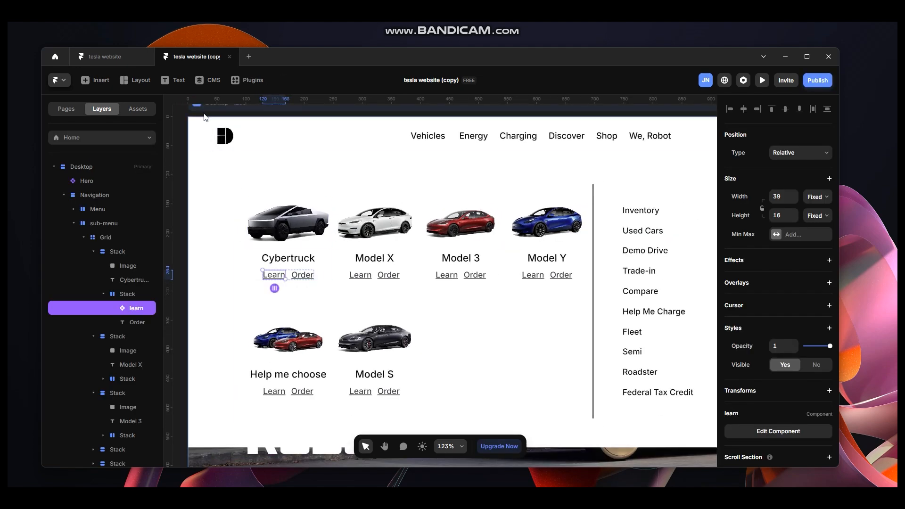
# Preview the page to test the Learn link's hover effect.
pyautogui.scroll(1, 238, 159)
pyautogui.scroll(3, 238, 160)
pyautogui.hotkey('ctrl', 'p')
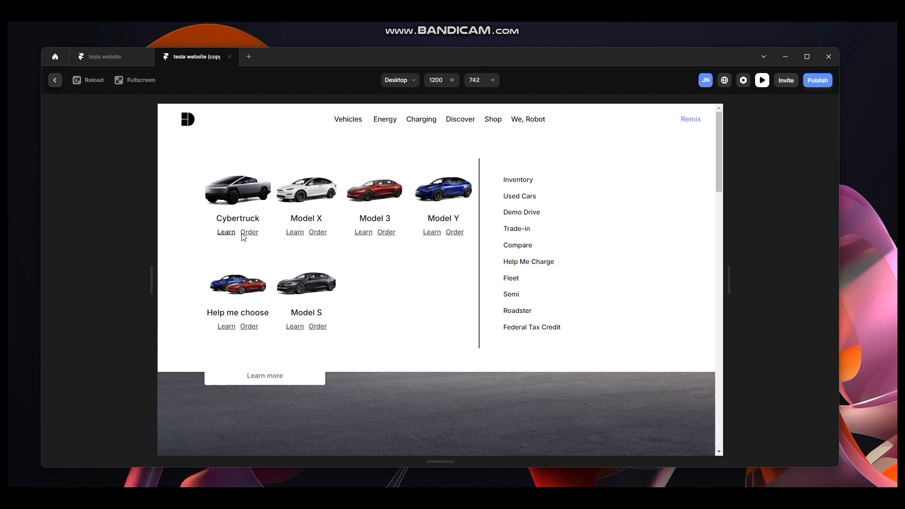
pyautogui.click(54, 80)
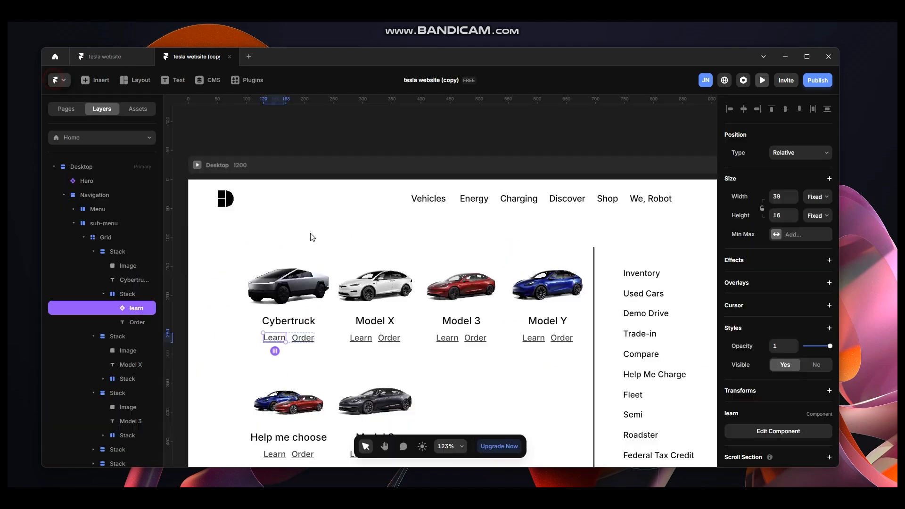
# Turn the Cybertruck card's Order link into a component named order and add a Hover variant.
pyautogui.click(302, 338)
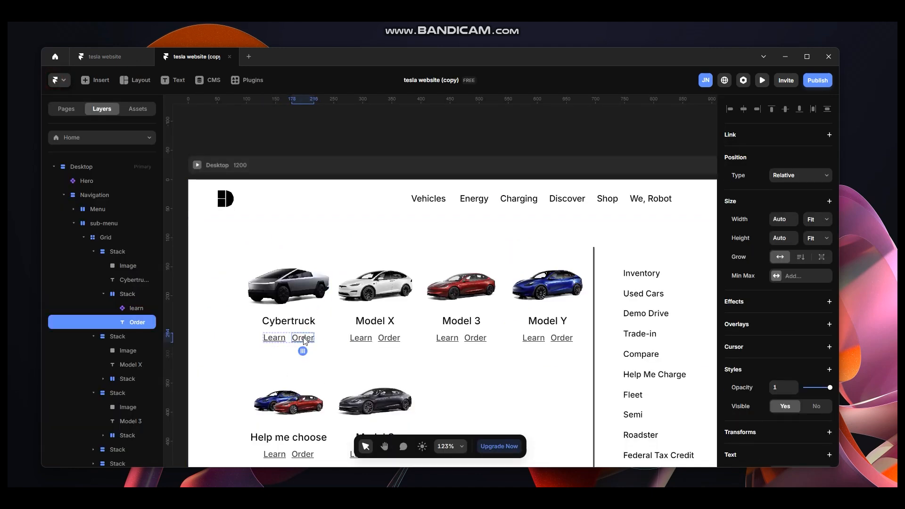
pyautogui.hotkey('ctrl', 'alt', 'k')
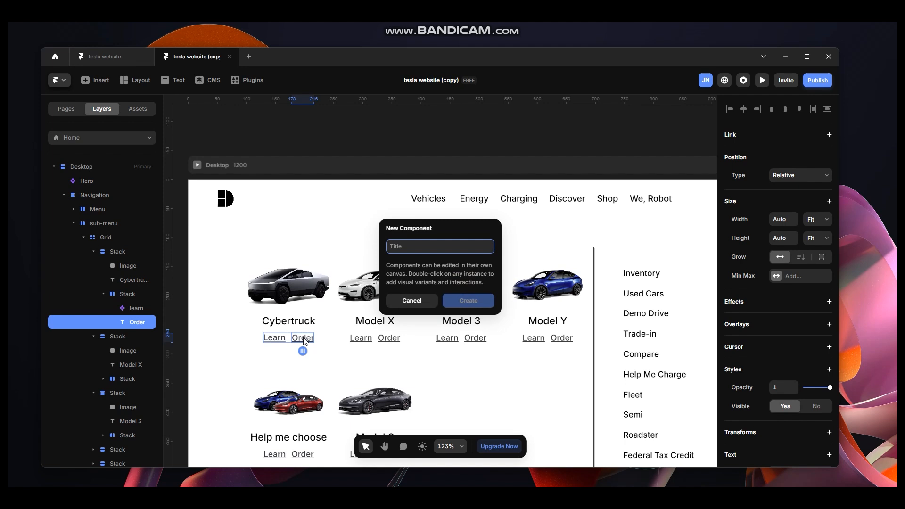
pyautogui.write('order')
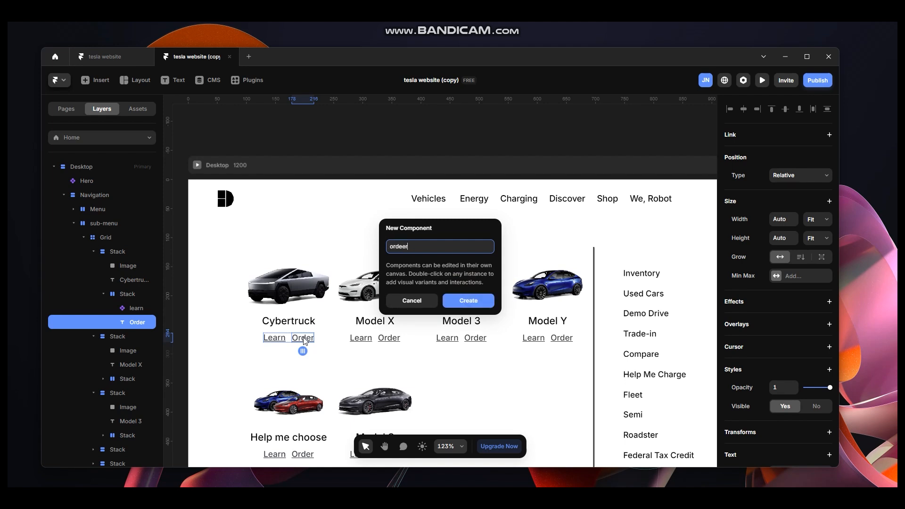
pyautogui.press('Return')
pyautogui.click(436, 349)
pyautogui.click(446, 359)
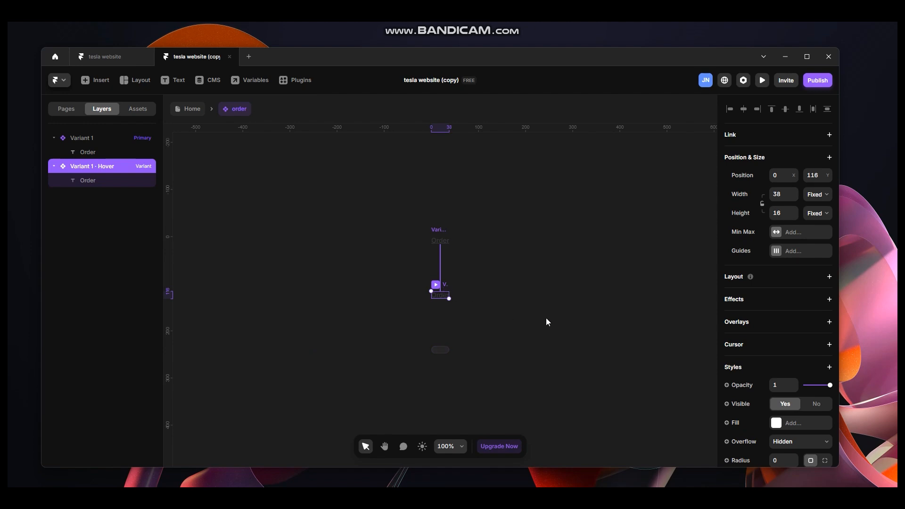
# Set the order Hover variant's text colour to #403B3B.
pyautogui.scroll(-3, 801, 424)
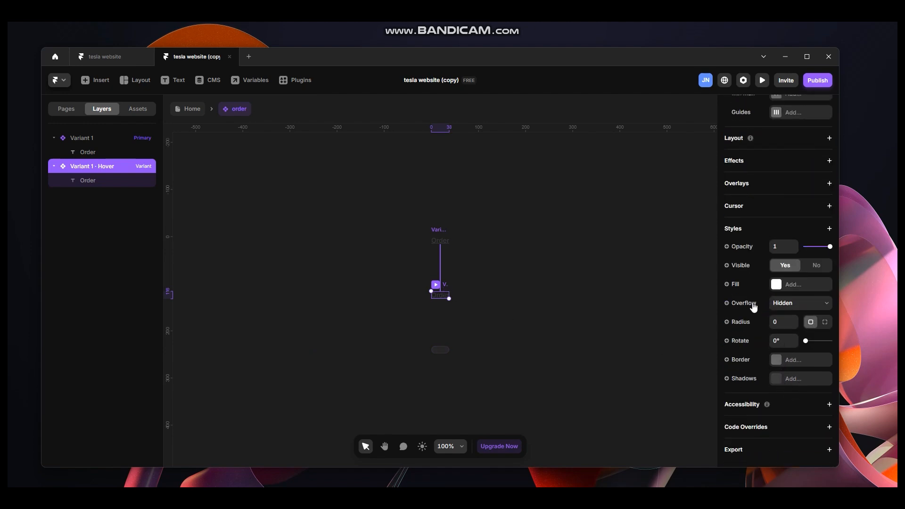
pyautogui.click(87, 180)
pyautogui.scroll(-4, 801, 374)
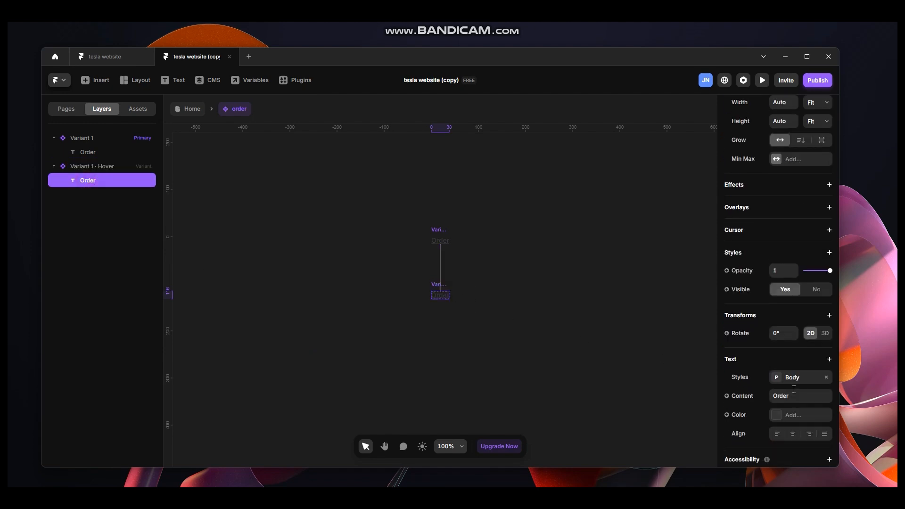
pyautogui.click(776, 414)
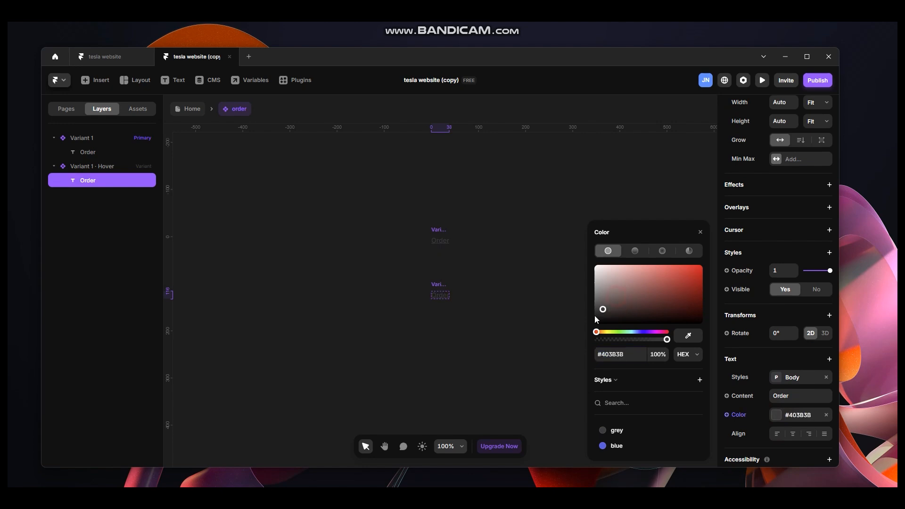
pyautogui.click(526, 265)
# Preview the order component's hover effect and return to the Home page.
pyautogui.click(440, 230)
pyautogui.hotkey('ctrl', 'p')
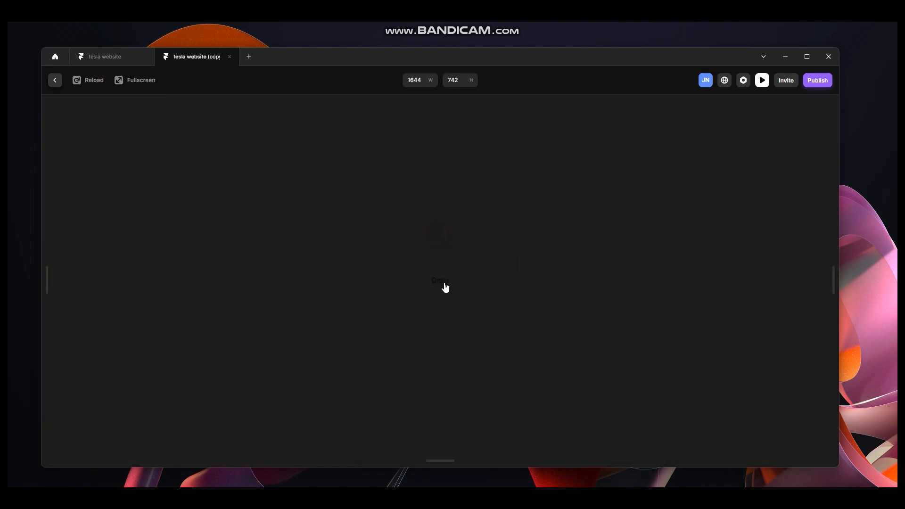
pyautogui.click(53, 81)
pyautogui.click(179, 108)
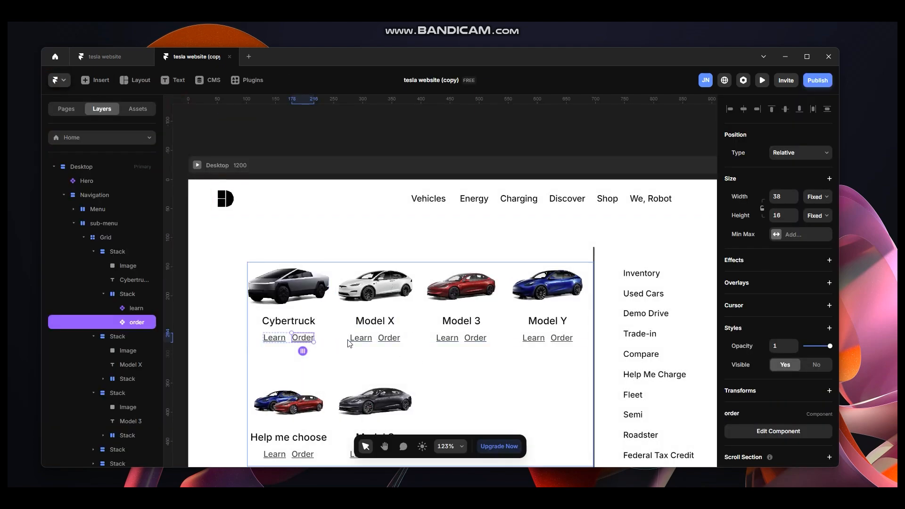
# Copy the learn component into the Model X card's link row.
pyautogui.click(361, 339)
pyautogui.click(447, 338)
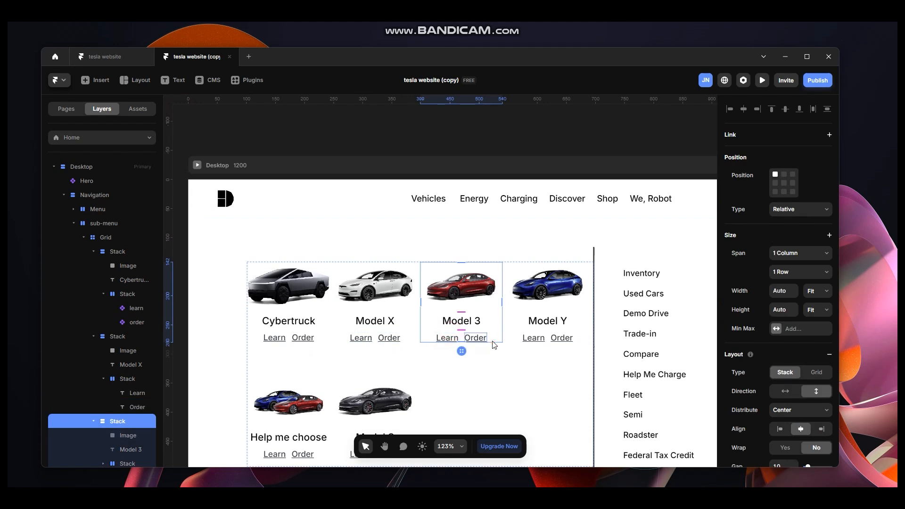
pyautogui.click(475, 338)
pyautogui.click(533, 338)
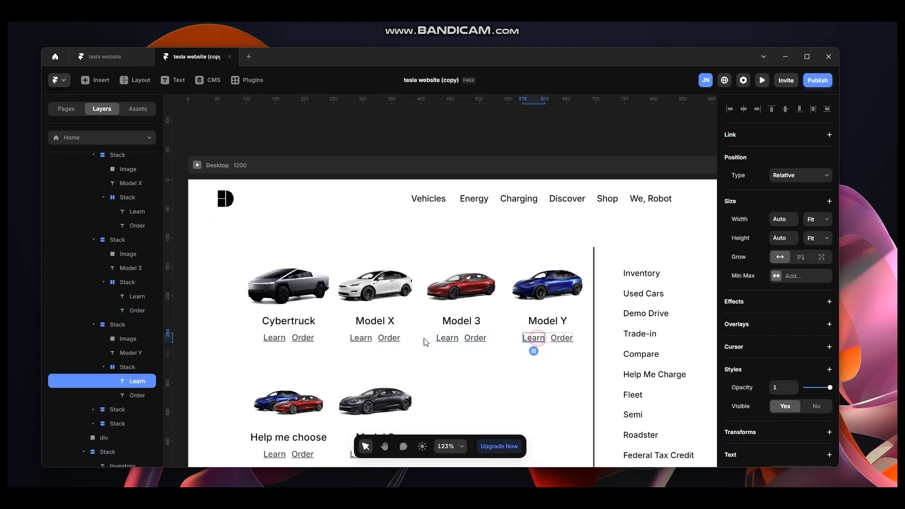
pyautogui.click(273, 339)
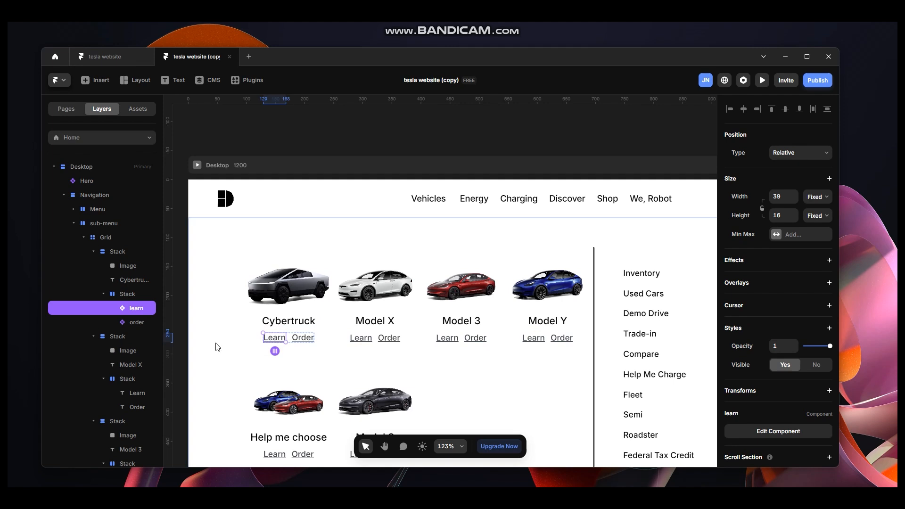
pyautogui.click(376, 338)
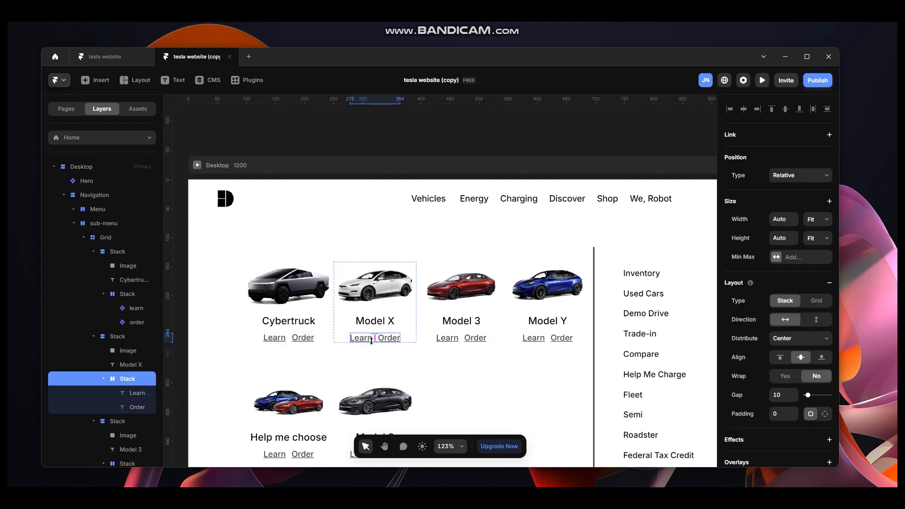
pyautogui.hotkey('ctrl', 'v')
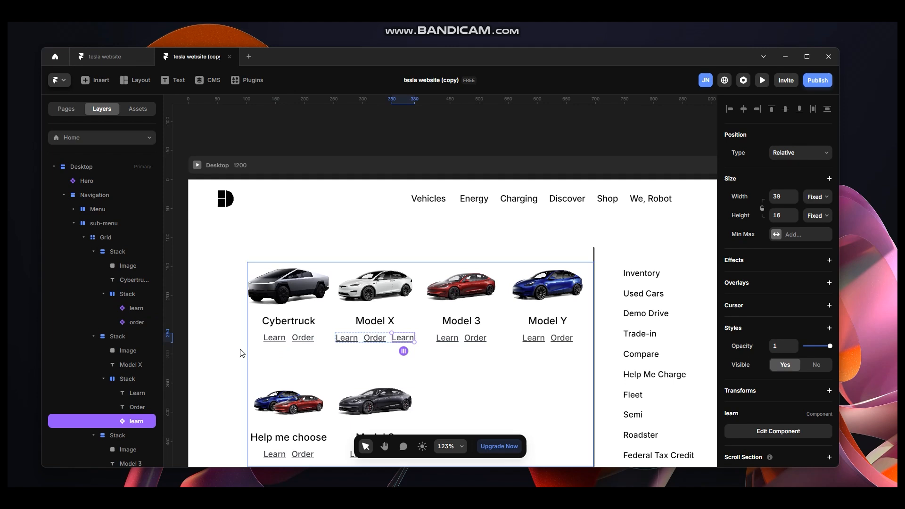
# Paste the order component into the Model X card's link row and delete the original Learn and Order text links.
pyautogui.click(137, 322)
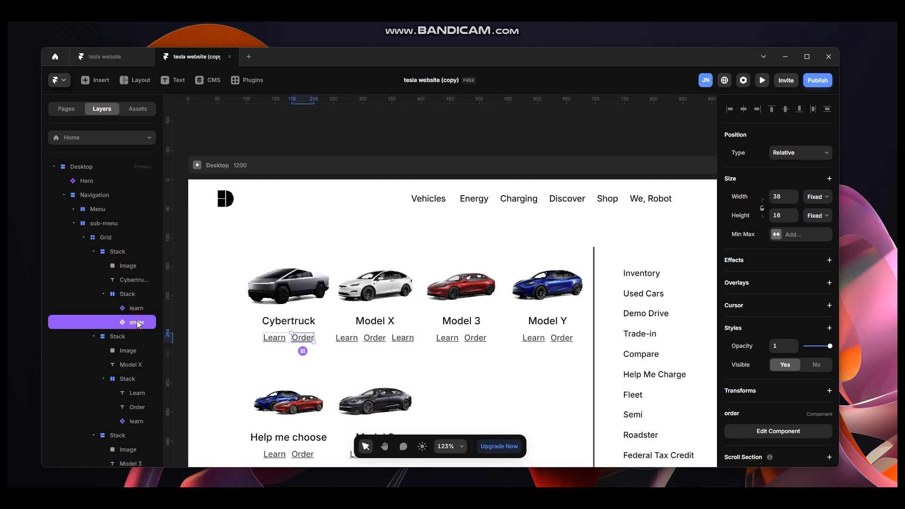
pyautogui.click(394, 344)
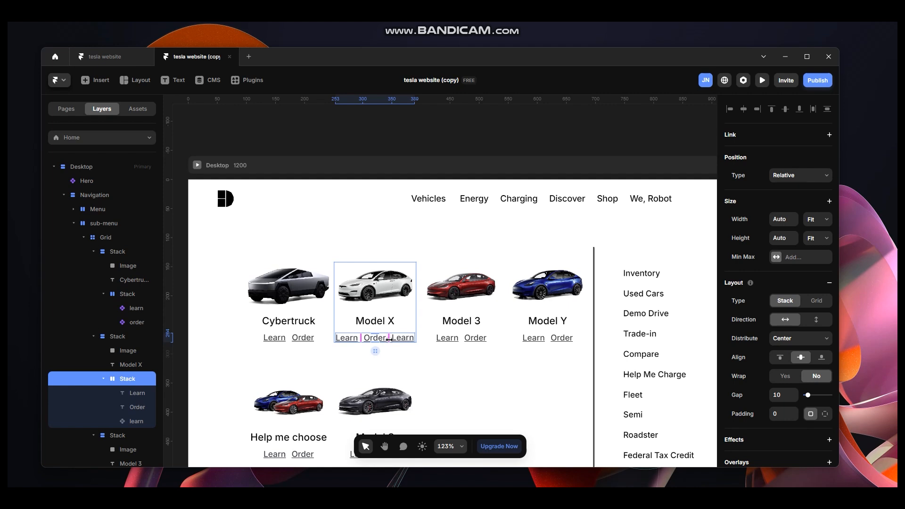
pyautogui.hotkey('ctrl', 'v')
pyautogui.click(137, 394)
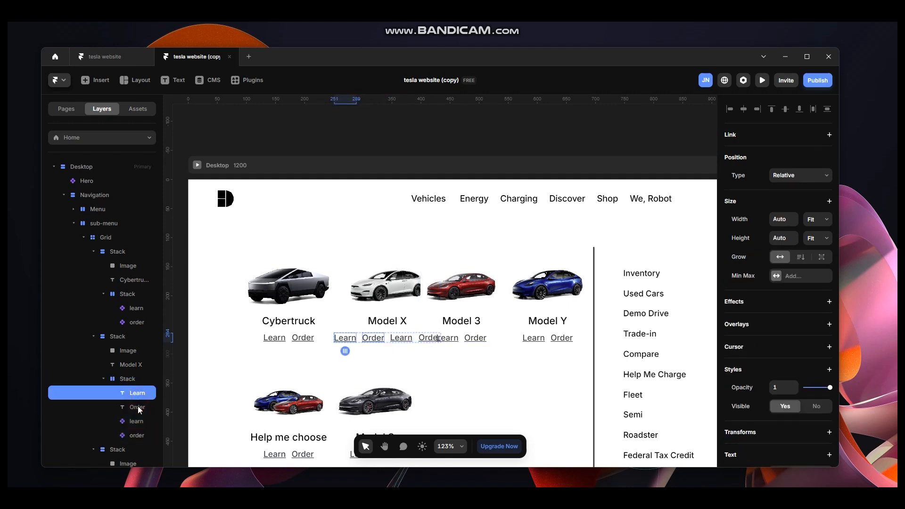
pyautogui.keyDown('shift'); pyautogui.click(137, 405); pyautogui.keyUp('shift')
pyautogui.press('Delete')
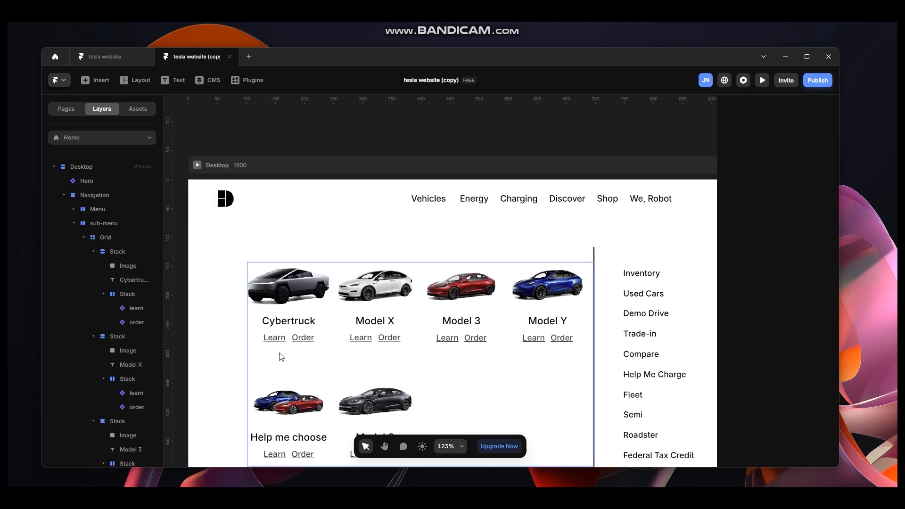
# Preview the page to check the Model X card's links.
pyautogui.click(197, 164)
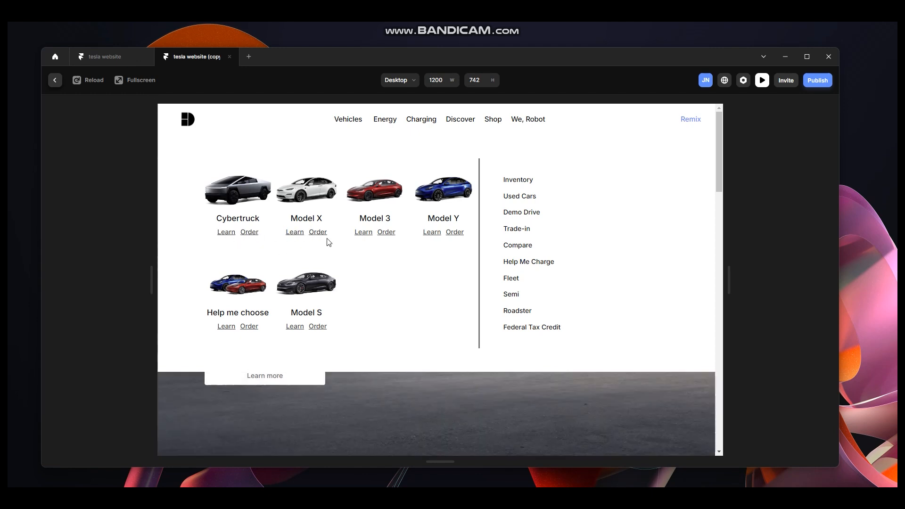
pyautogui.click(55, 80)
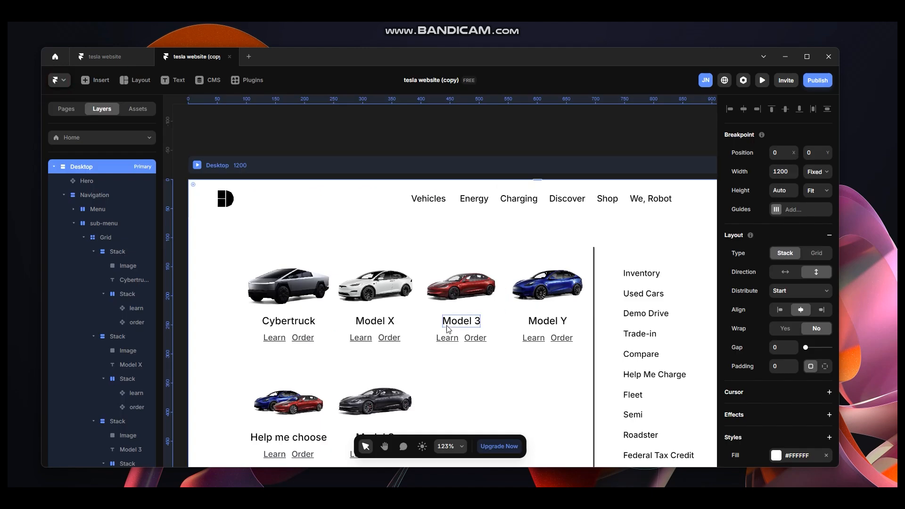
# Turn the Inventory link in the side list into a component named sub-menu.
pyautogui.scroll(-5, 528, 320)
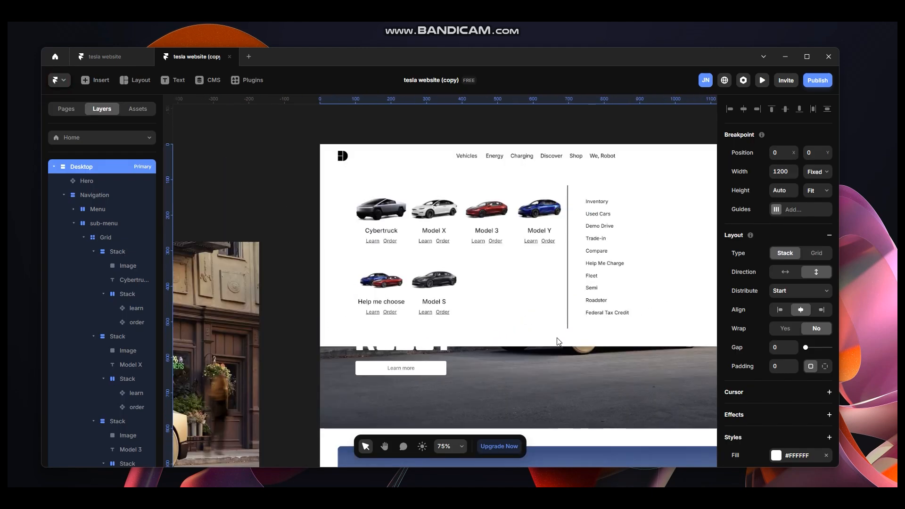
pyautogui.moveTo(292, 141); pyautogui.dragTo(257, 155)
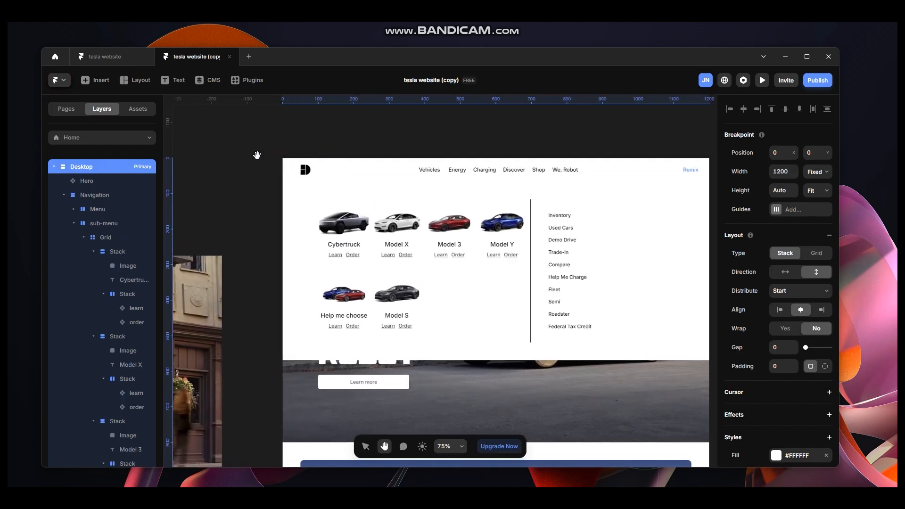
pyautogui.press('space')
pyautogui.moveTo(591, 230); pyautogui.dragTo(531, 243)
pyautogui.keyDown('ctrl'); pyautogui.click(509, 227); pyautogui.keyUp('ctrl')
pyautogui.scroll(4, 512, 228)
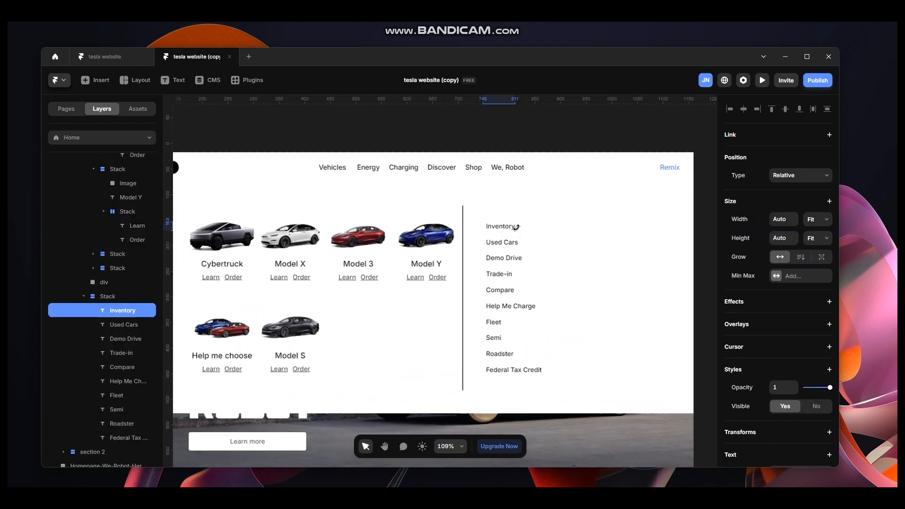
pyautogui.scroll(5, 516, 227)
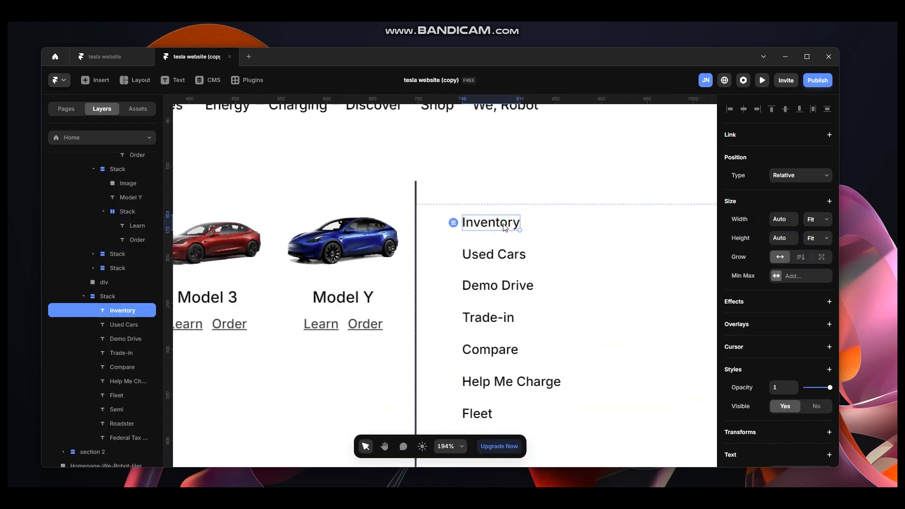
pyautogui.hotkey('ctrl', 'alt', 'k')
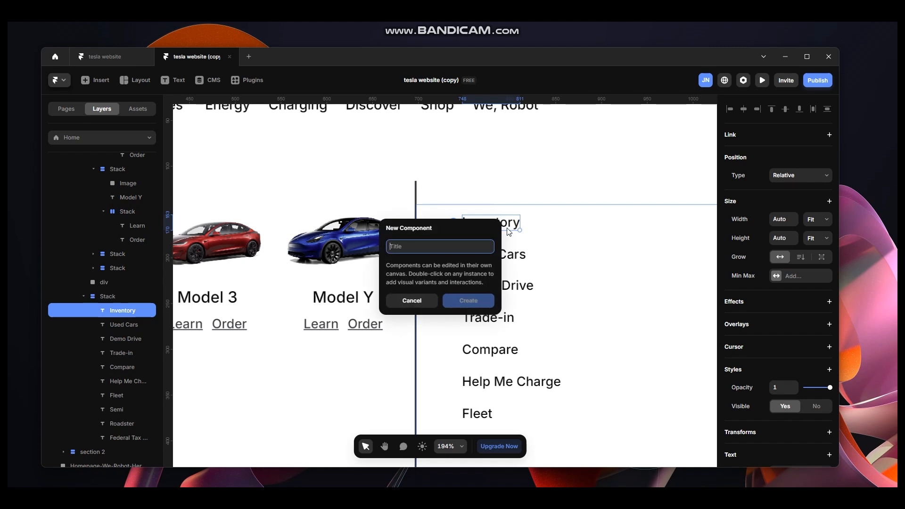
pyautogui.write('sub-menu')
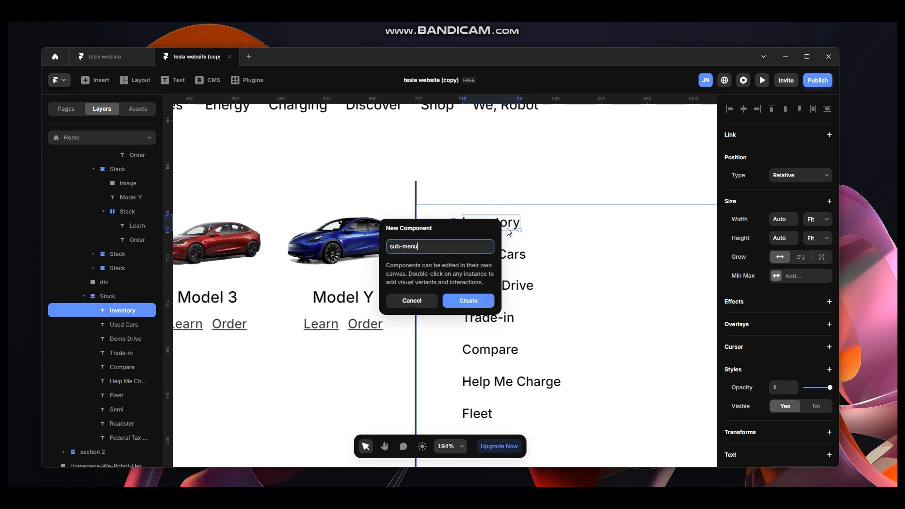
pyautogui.press('Return')
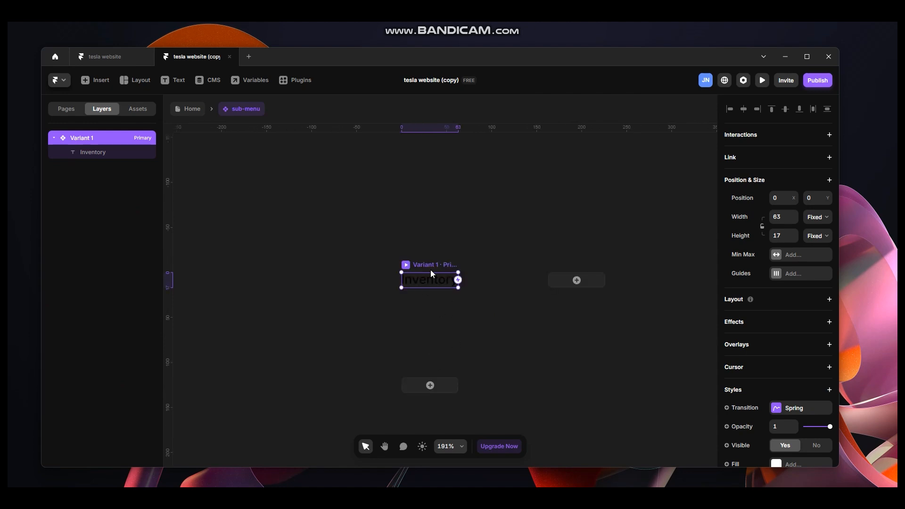
# Draw a frame about 47 by 4 beneath the Inventory text in the sub-menu component.
pyautogui.keyDown('ctrl'); pyautogui.scroll(3, 427, 284); pyautogui.keyUp('ctrl')
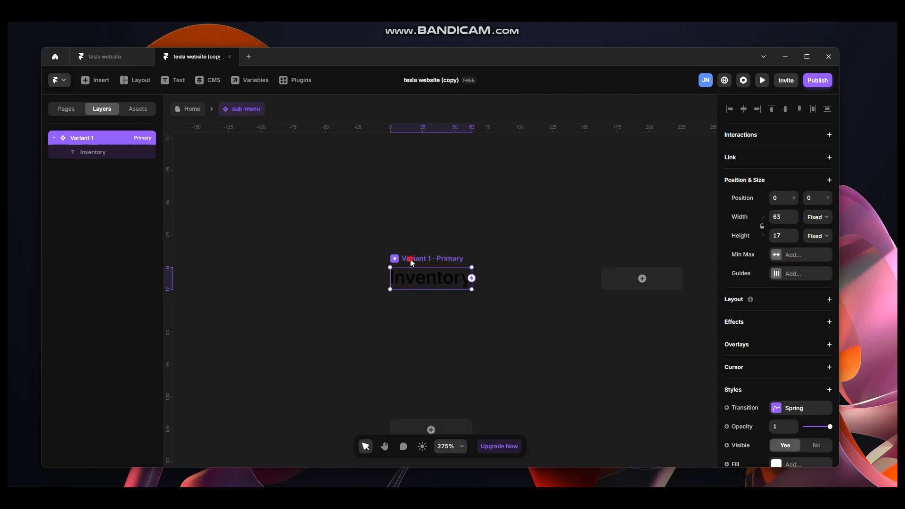
pyautogui.press('f')
pyautogui.moveTo(399, 279); pyautogui.dragTo(462, 283)
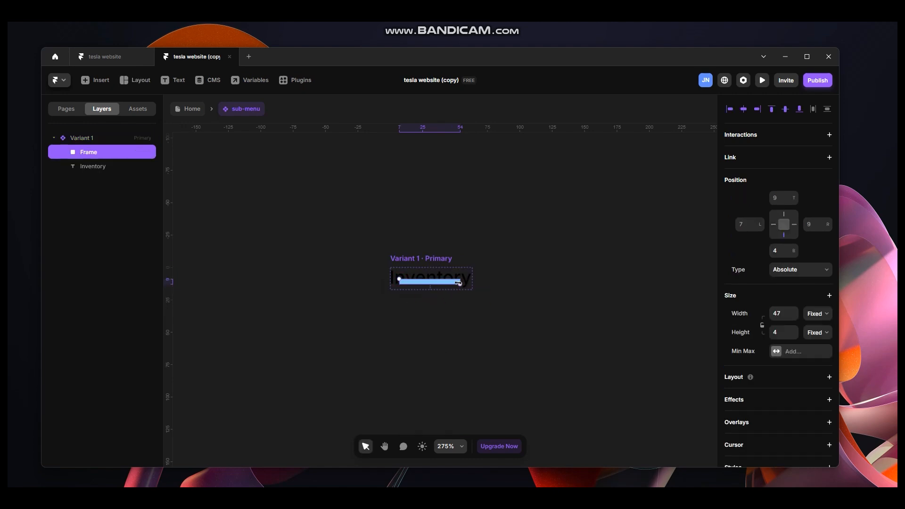
# Add a vertical stack layout to Variant 1 and set its gap to 0.
pyautogui.click(112, 140)
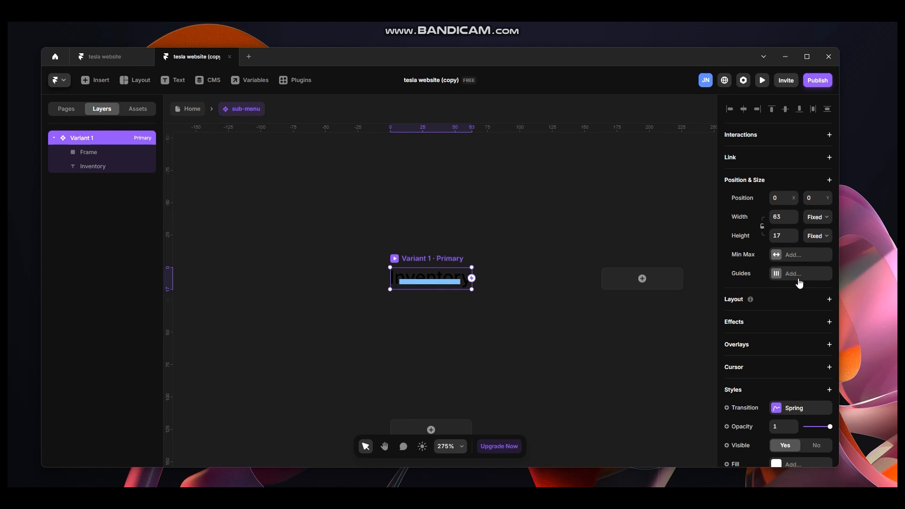
pyautogui.click(829, 300)
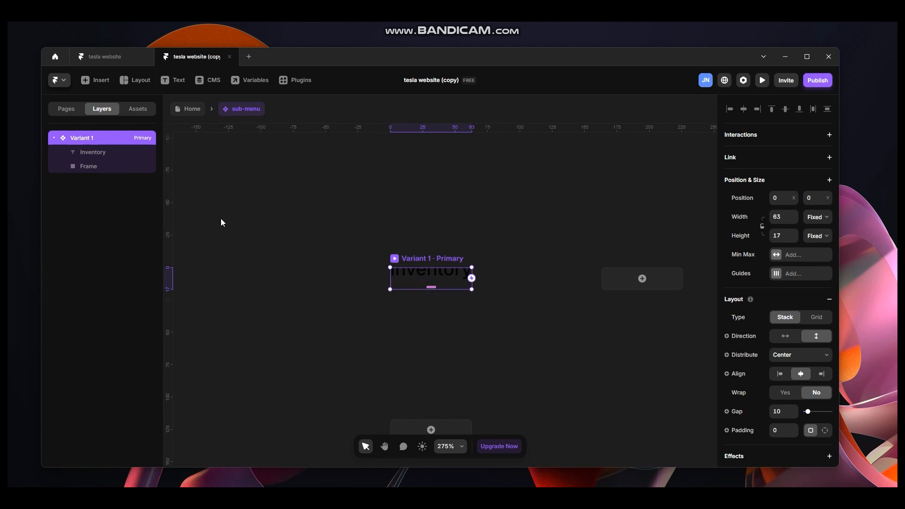
pyautogui.moveTo(805, 411); pyautogui.dragTo(779, 412)
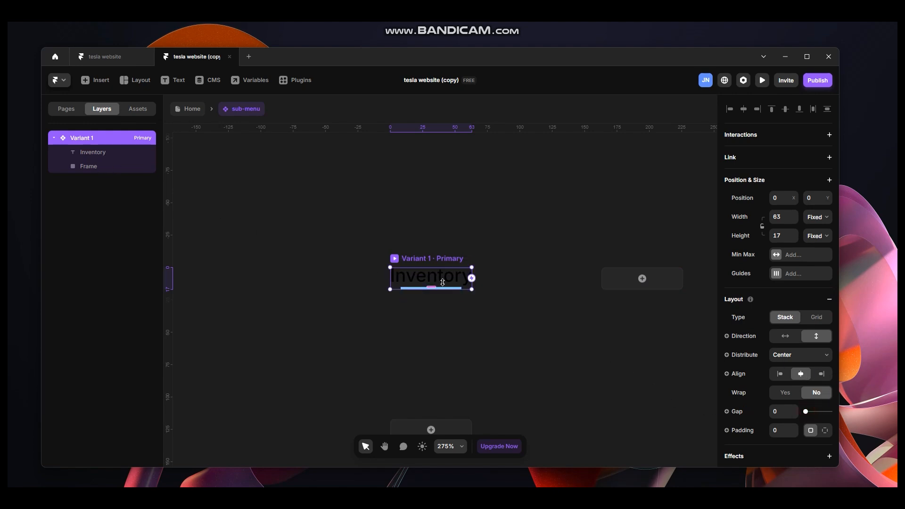
# Set the frame's height to 2 and its width to 100% relative.
pyautogui.click(121, 172)
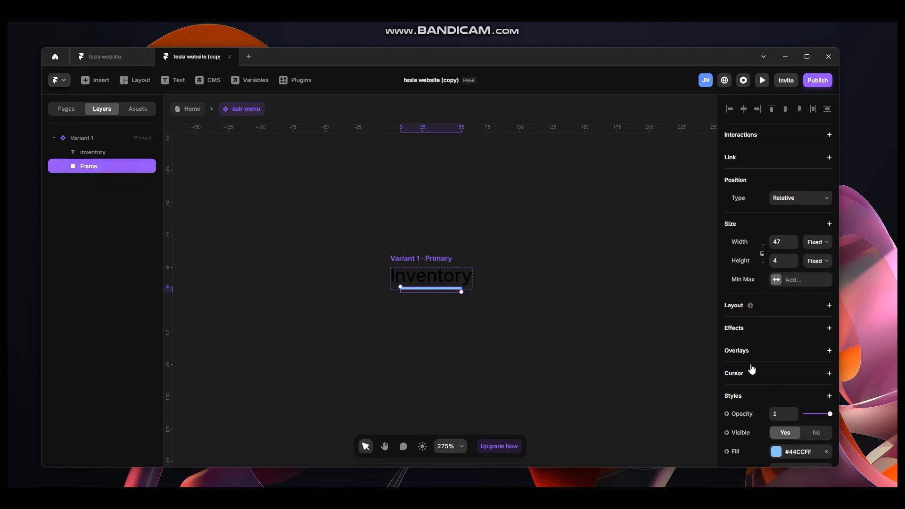
pyautogui.click(785, 262)
pyautogui.write('2')
pyautogui.press('Return')
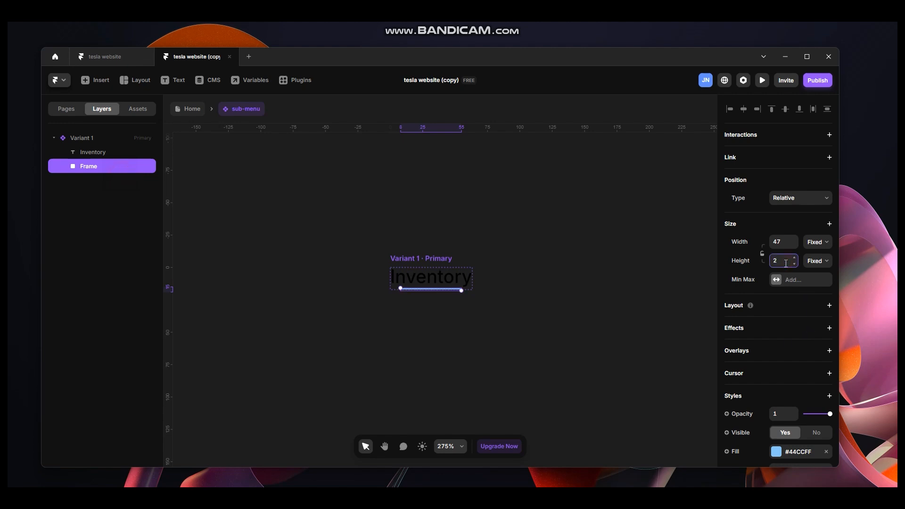
pyautogui.click(815, 242)
pyautogui.click(817, 260)
pyautogui.click(785, 246)
pyautogui.write('100%')
# Set the frame's fill colour to #000000.
pyautogui.scroll(-3, 790, 329)
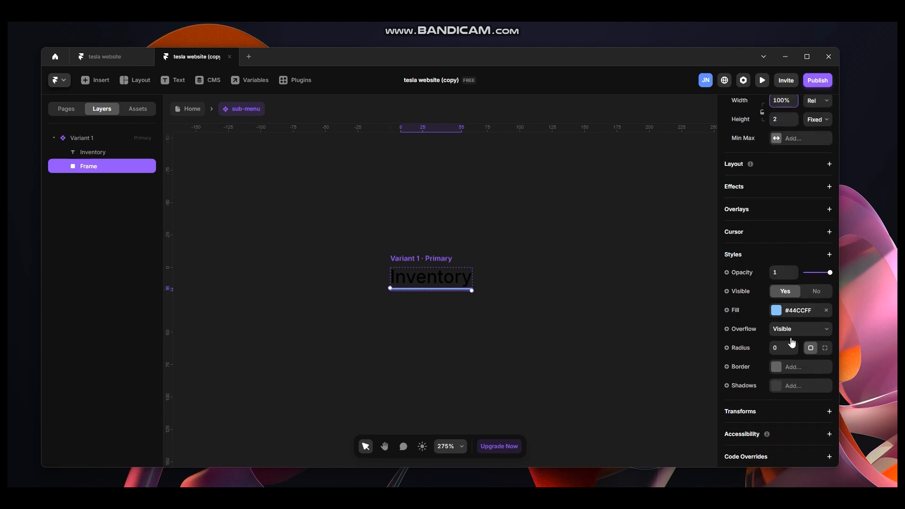
pyautogui.click(776, 310)
pyautogui.write('000000')
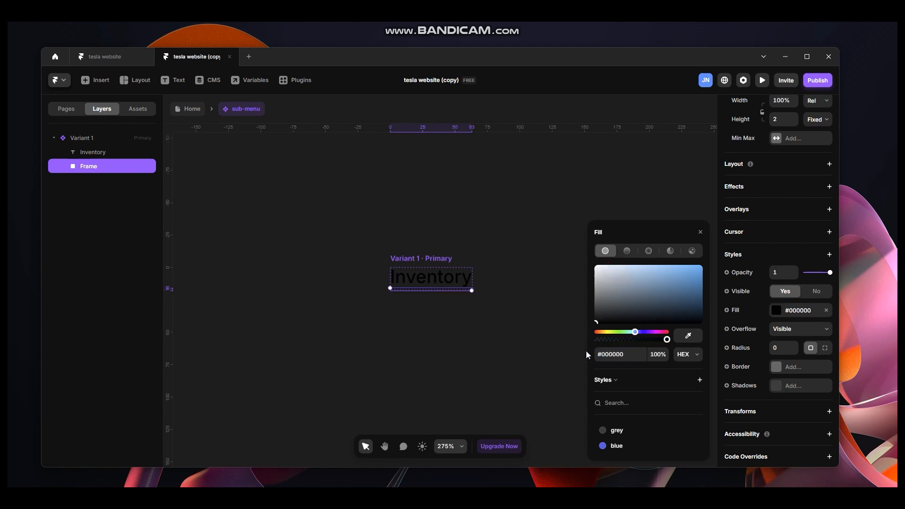
pyautogui.click(541, 198)
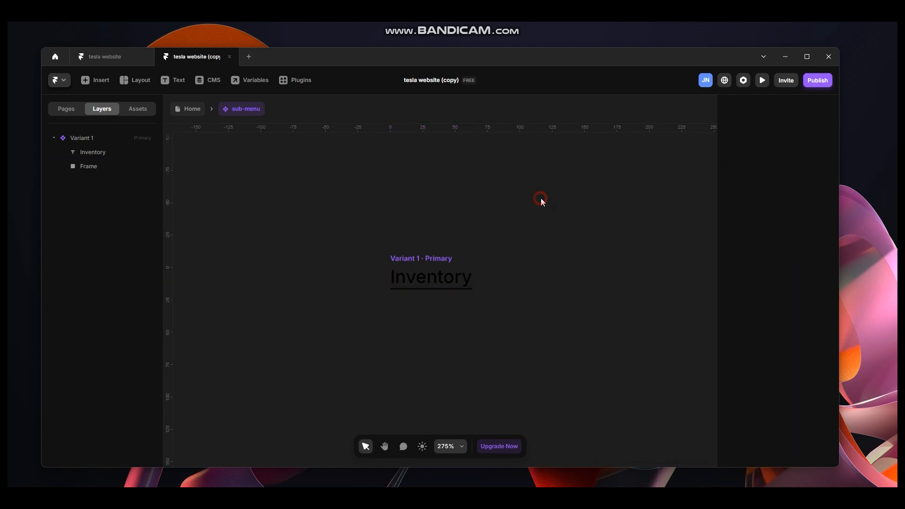
# Add a Hover variant to the sub-menu component.
pyautogui.click(417, 258)
pyautogui.click(431, 367)
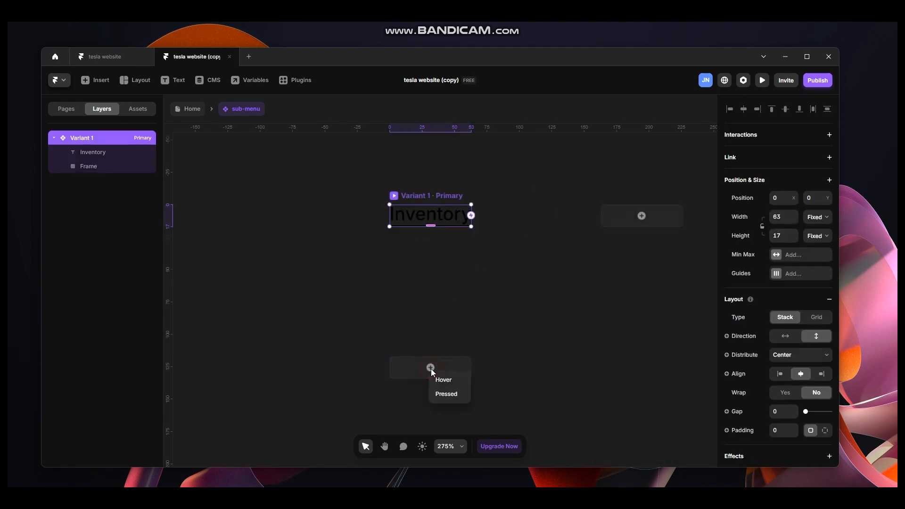
pyautogui.click(453, 378)
pyautogui.scroll(5, 446, 250)
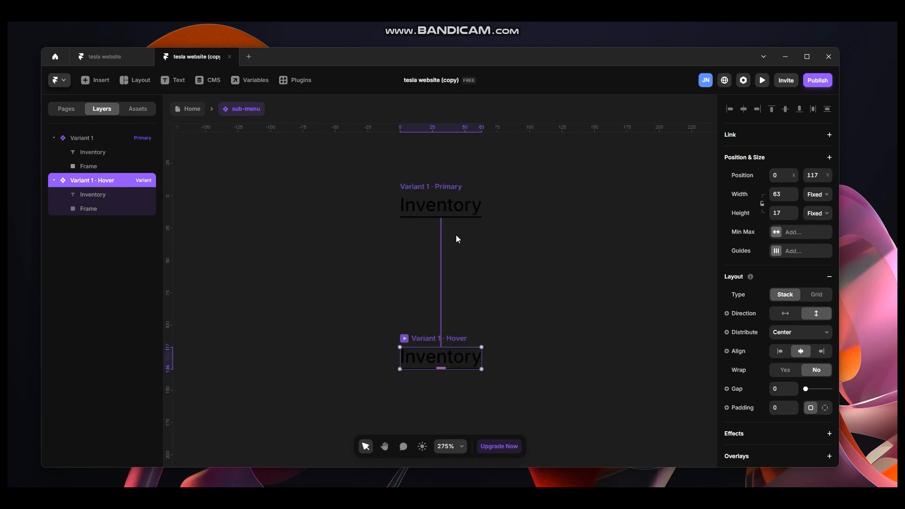
# Rename the primary variant's frame layer as underline.
pyautogui.click(441, 224)
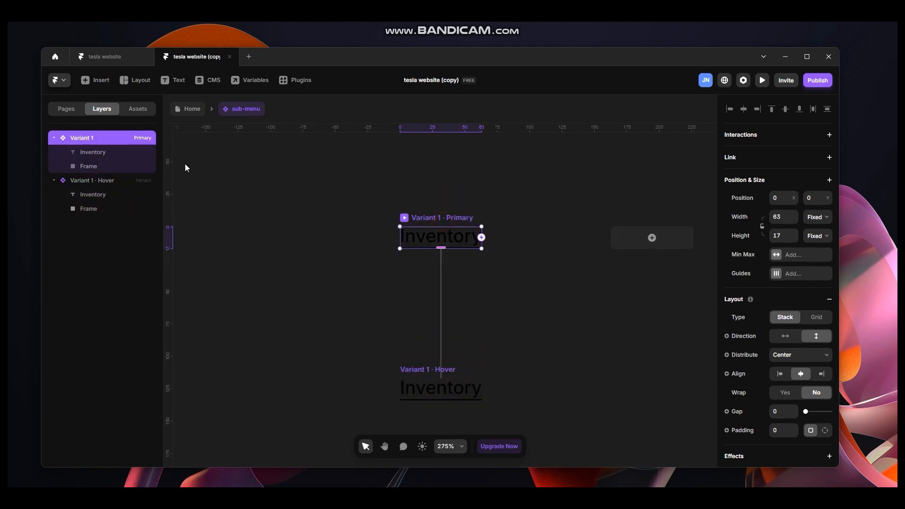
pyautogui.click(91, 167)
pyautogui.doubleClick(92, 166)
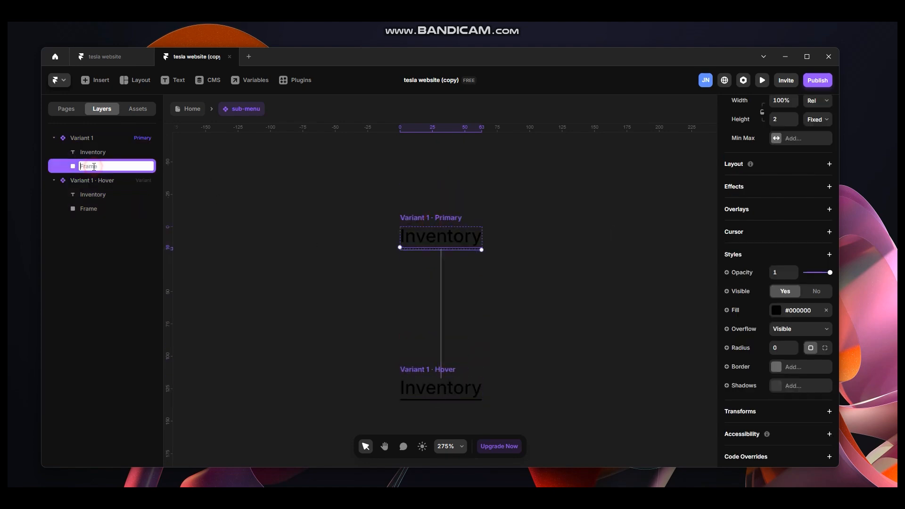
pyautogui.write('underline')
pyautogui.press('Return')
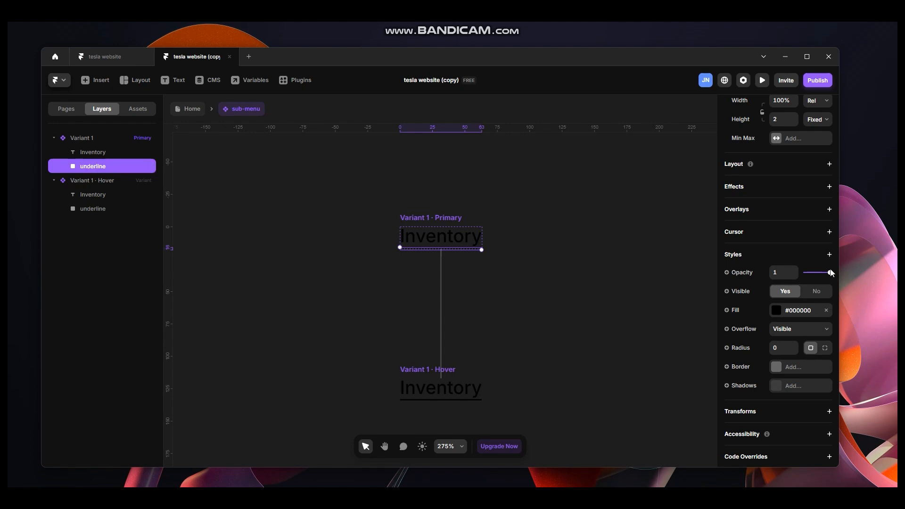
# Set the underline's opacity to 0 in the primary variant and to 1 in the Hover variant.
pyautogui.moveTo(831, 272); pyautogui.dragTo(805, 273)
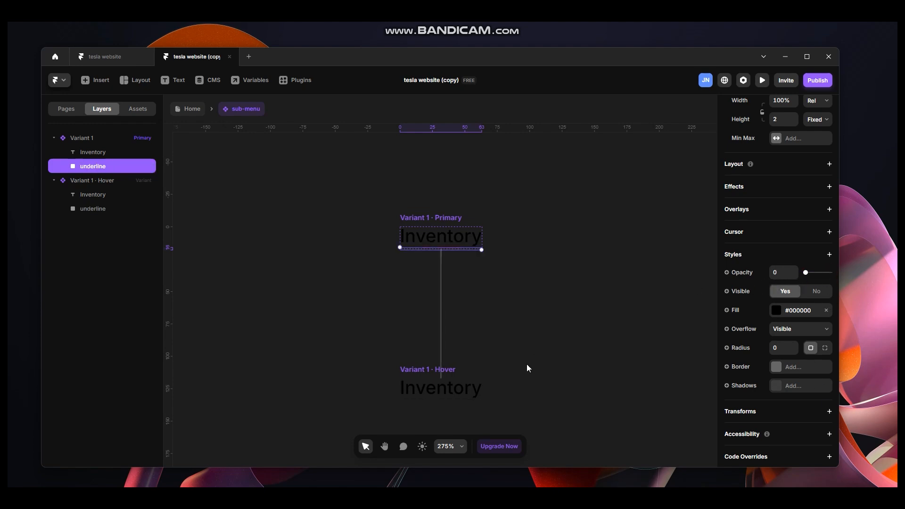
pyautogui.click(398, 370)
pyautogui.click(81, 208)
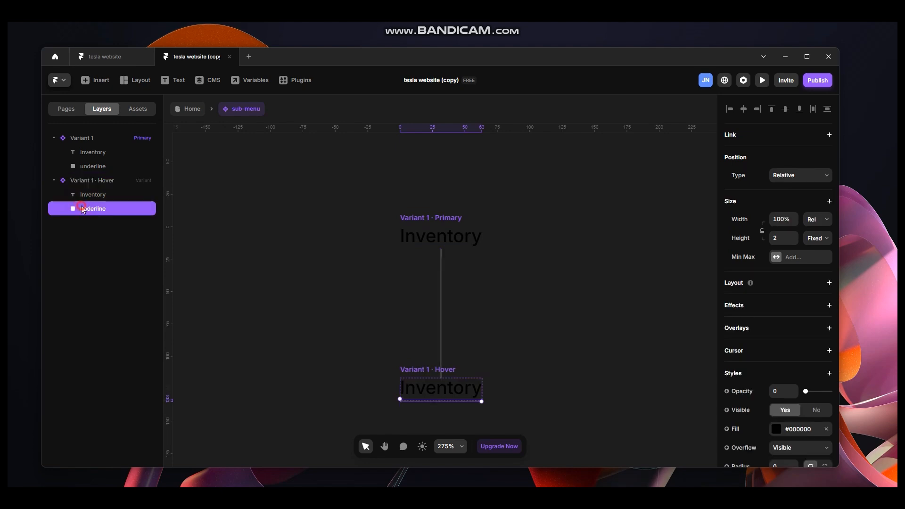
pyautogui.moveTo(805, 391); pyautogui.dragTo(859, 397)
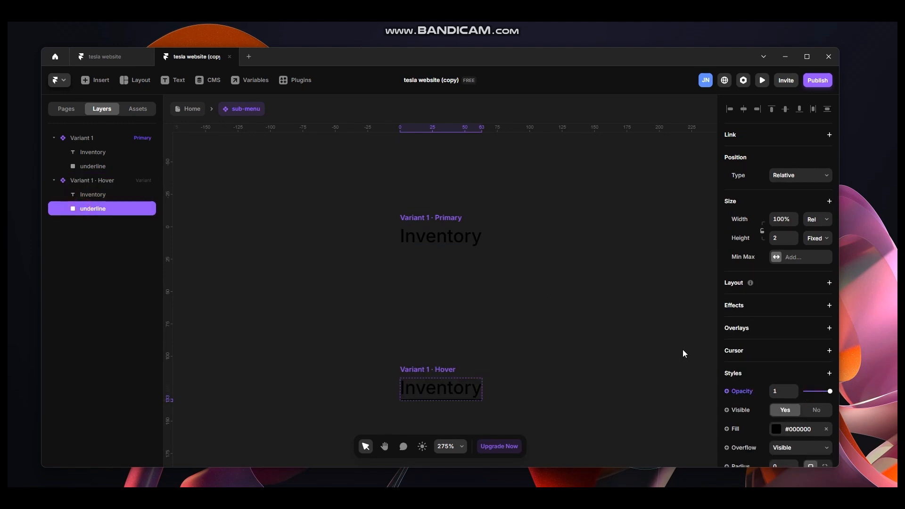
# Preview the sub-menu component's hover underline and return to the Home page.
pyautogui.click(509, 262)
pyautogui.click(418, 217)
pyautogui.hotkey('ctrl', 'p')
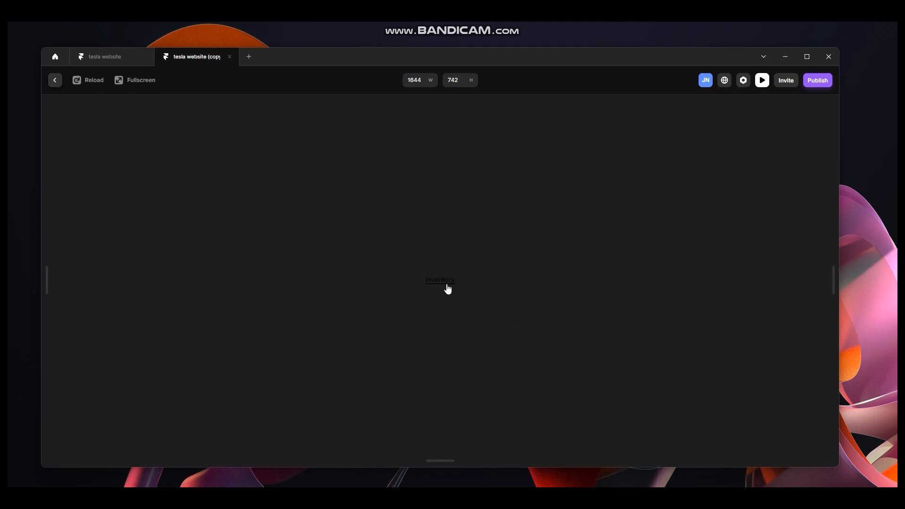
pyautogui.click(52, 84)
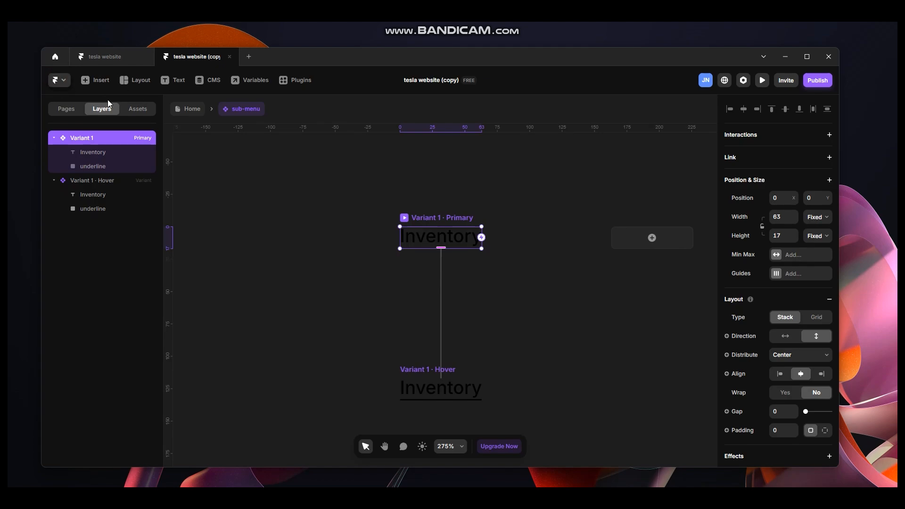
pyautogui.click(191, 109)
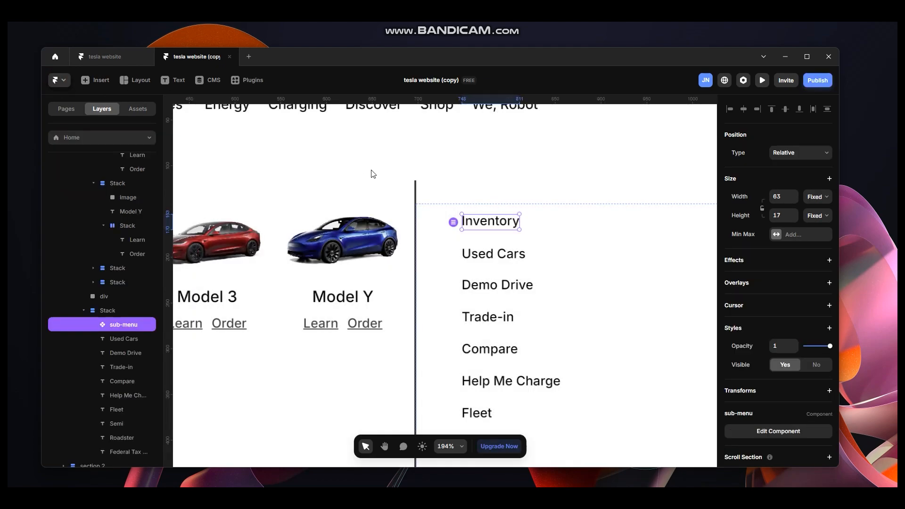
# Preview the Home page with the updated menu.
pyautogui.scroll(-5, 389, 170)
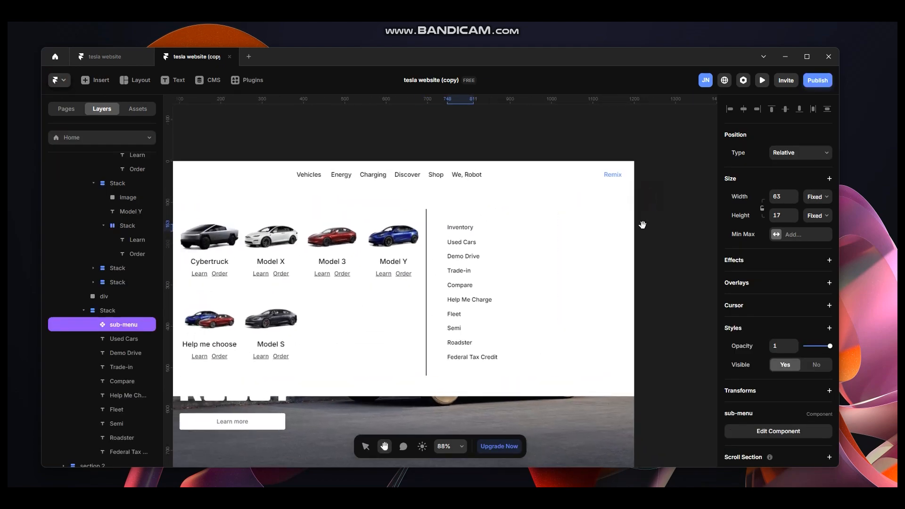
pyautogui.moveTo(480, 144); pyautogui.dragTo(553, 151)
pyautogui.click(223, 155)
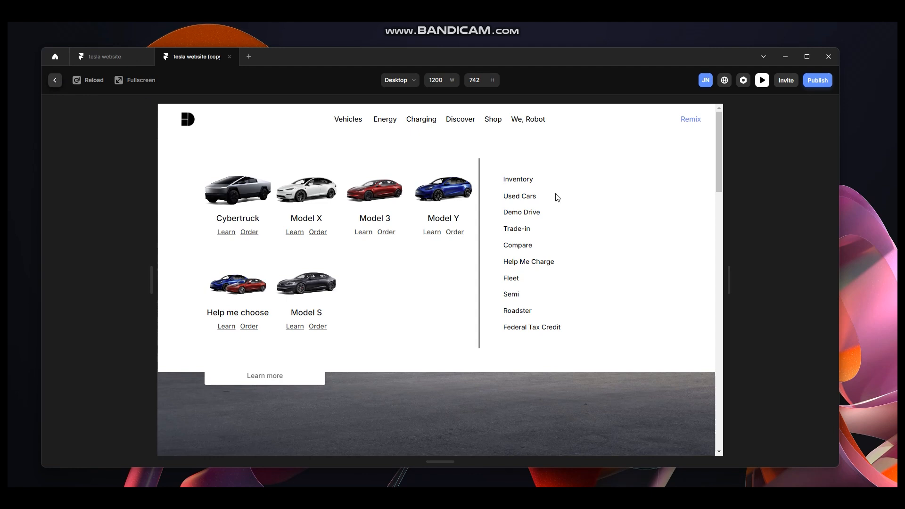
# Return to the editor and compare the menu with the Vehicles dropdown on the live Tesla website.
pyautogui.moveTo(505, 196); pyautogui.dragTo(562, 322)
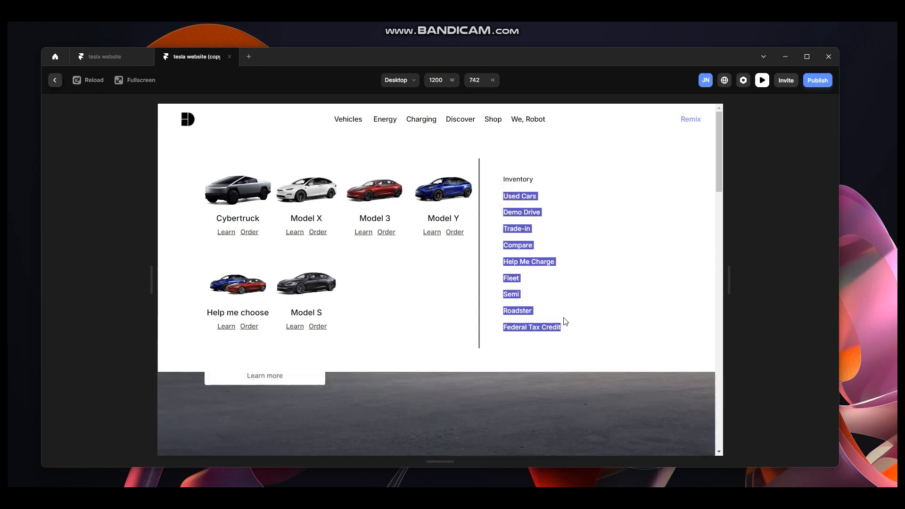
pyautogui.click(54, 80)
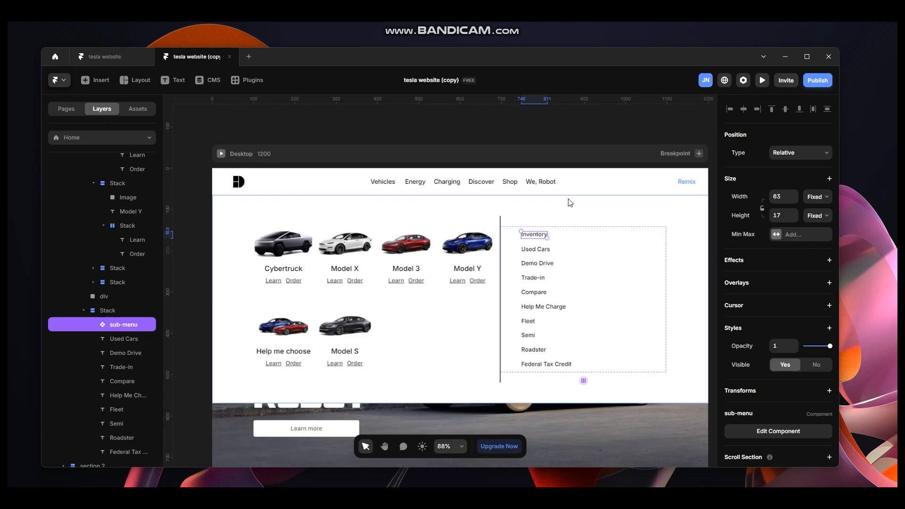
pyautogui.scroll(-2, 523, 289)
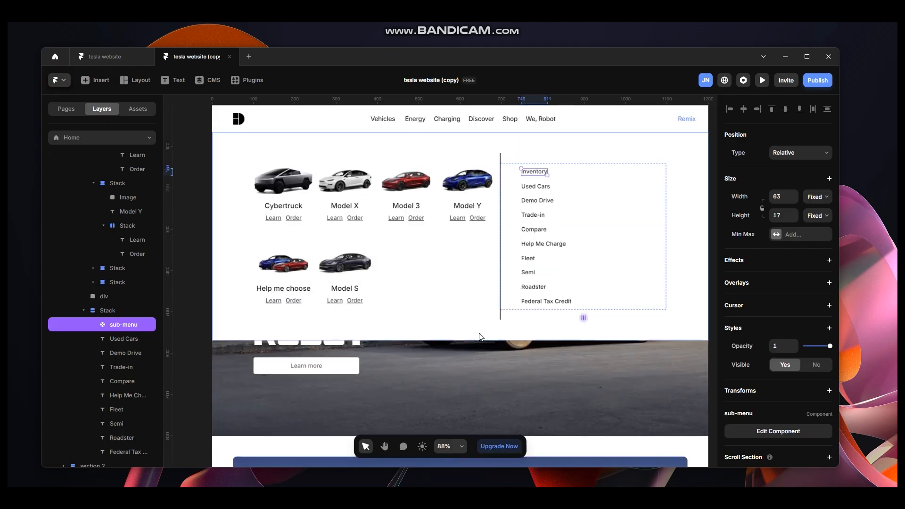
pyautogui.scroll(1, 554, 343)
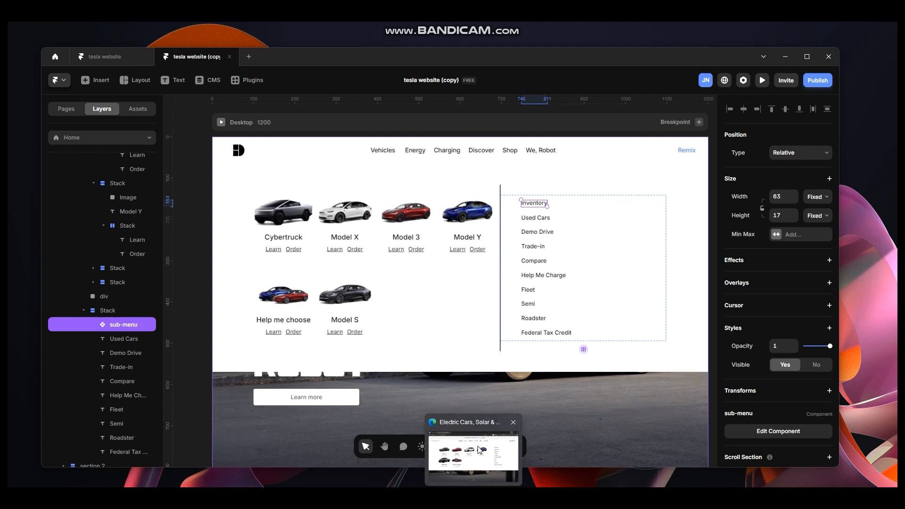
pyautogui.hotkey('alt', 'Tab')
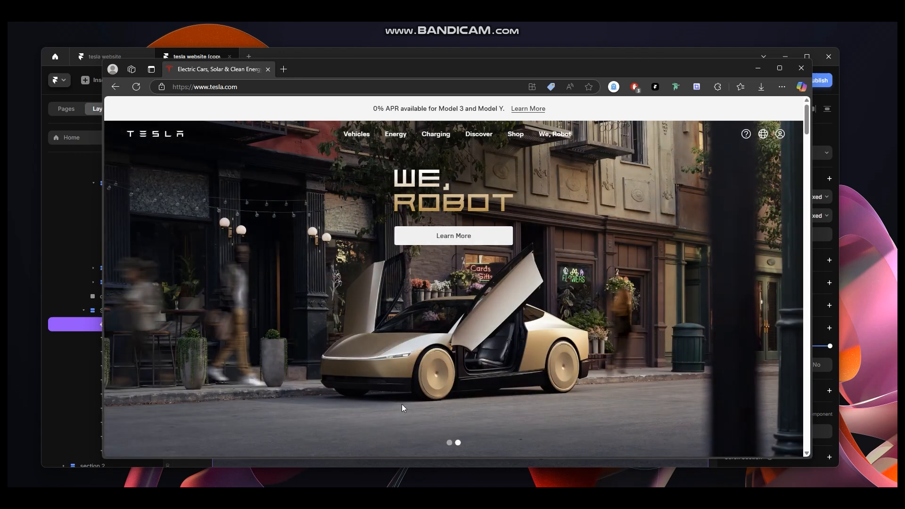
pyautogui.moveTo(364, 136)
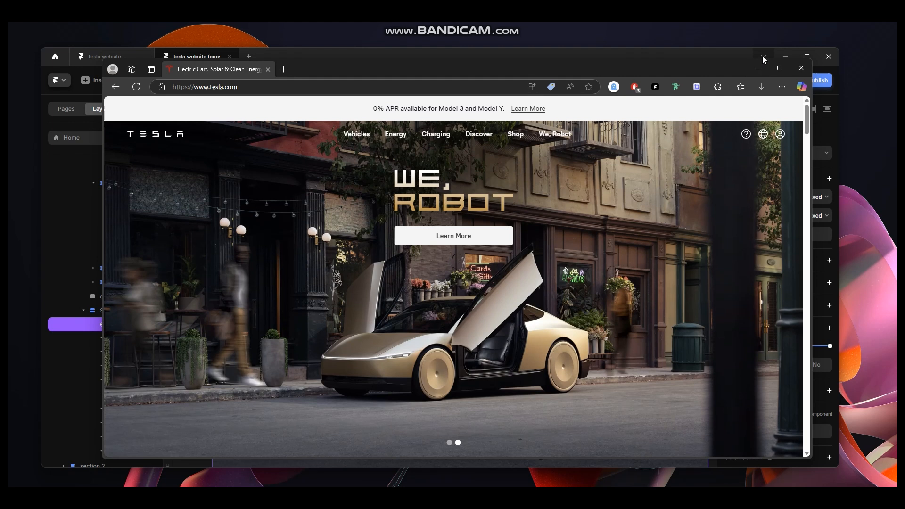
pyautogui.click(764, 58)
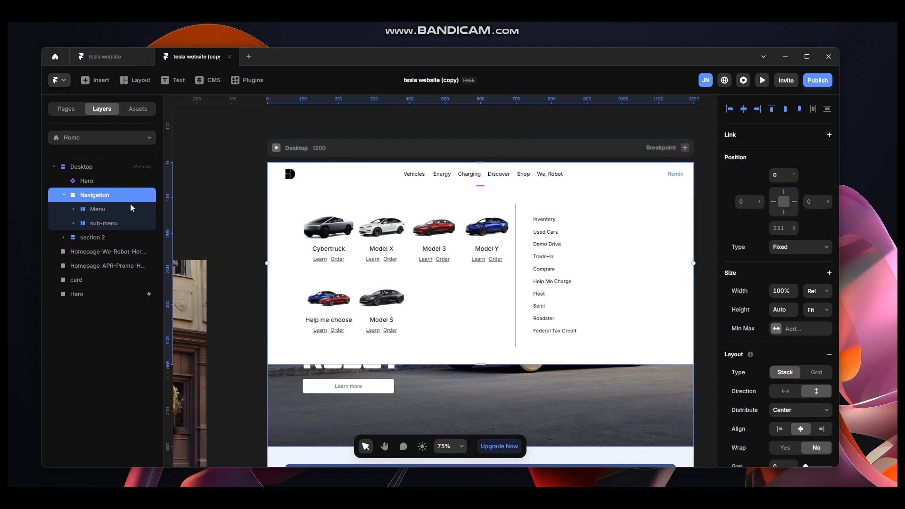
# Wrap the Navigation in a new stack and rename that stack main nav.
pyautogui.hotkey('ctrl', 'alt', 'Return')
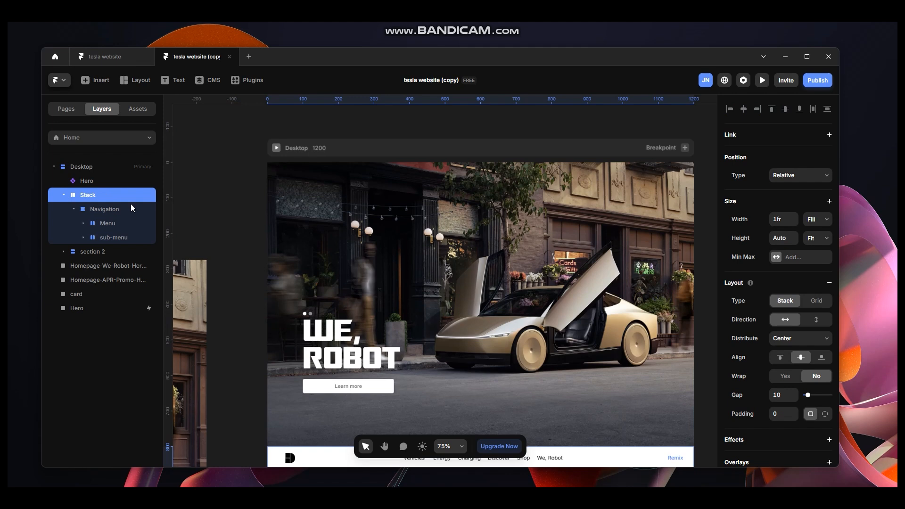
pyautogui.click(125, 209)
pyautogui.click(112, 196)
pyautogui.doubleClick(115, 196)
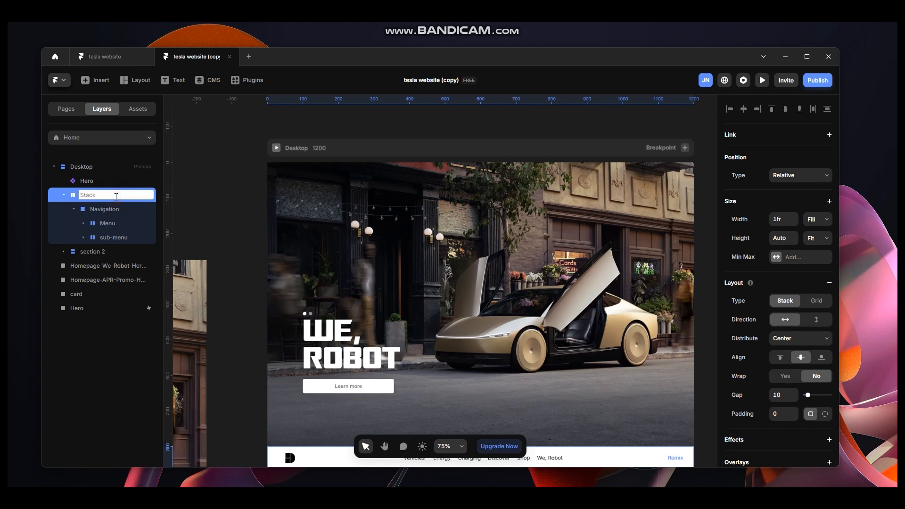
pyautogui.write('main nav')
# Set the main nav's position to Fixed with the top offset at 0.
pyautogui.click(809, 182)
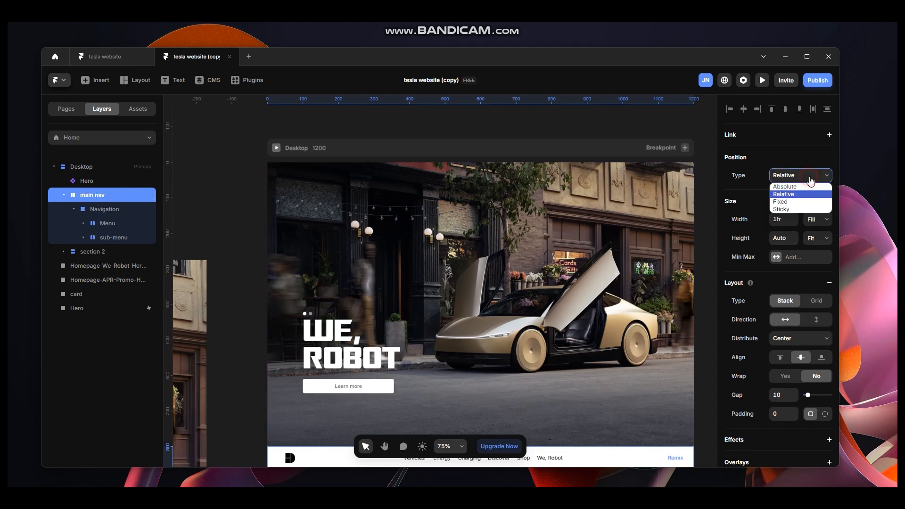
pyautogui.click(797, 206)
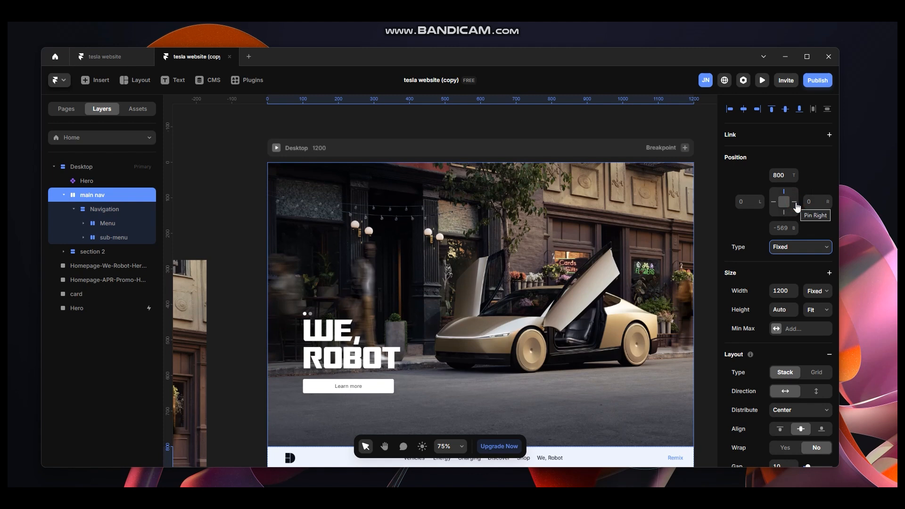
pyautogui.click(786, 179)
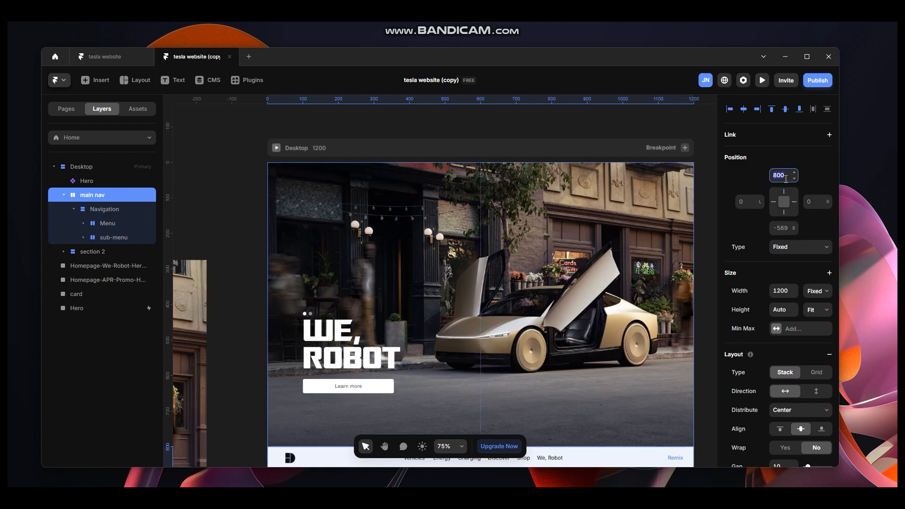
pyautogui.write('0')
pyautogui.press('Return')
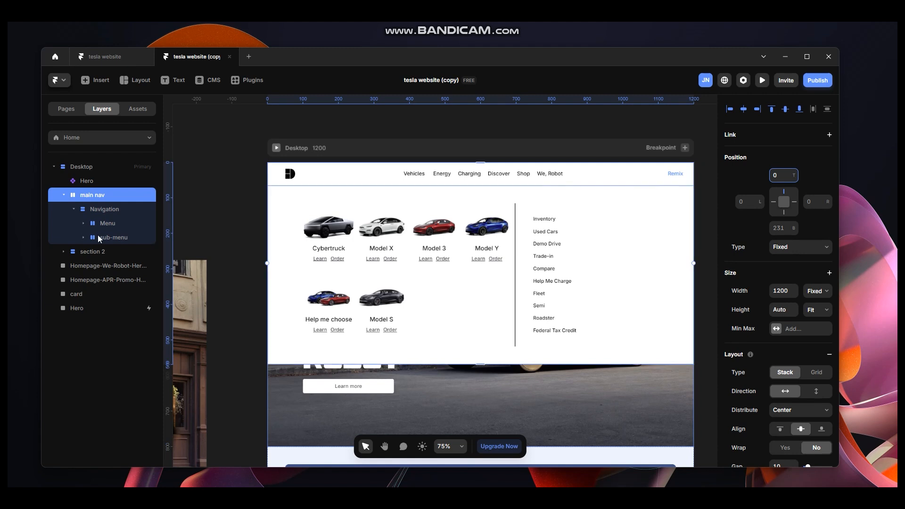
pyautogui.click(105, 210)
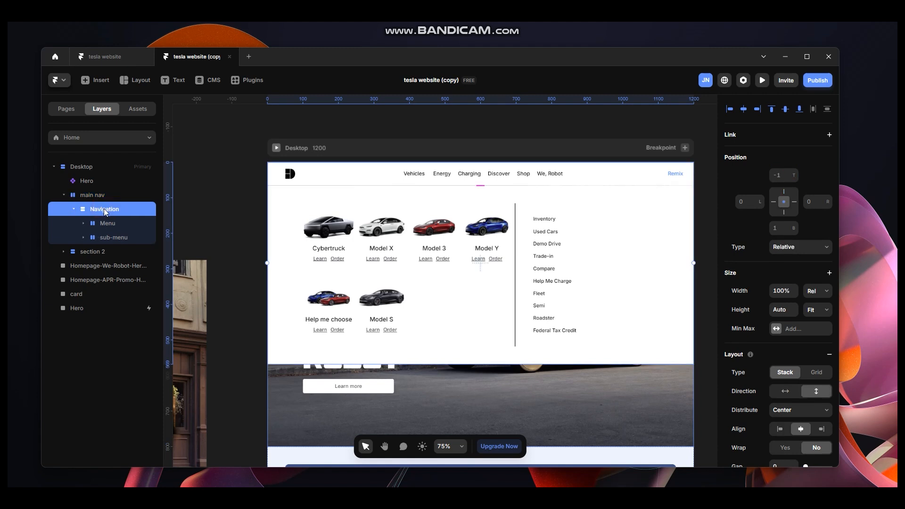
pyautogui.click(791, 247)
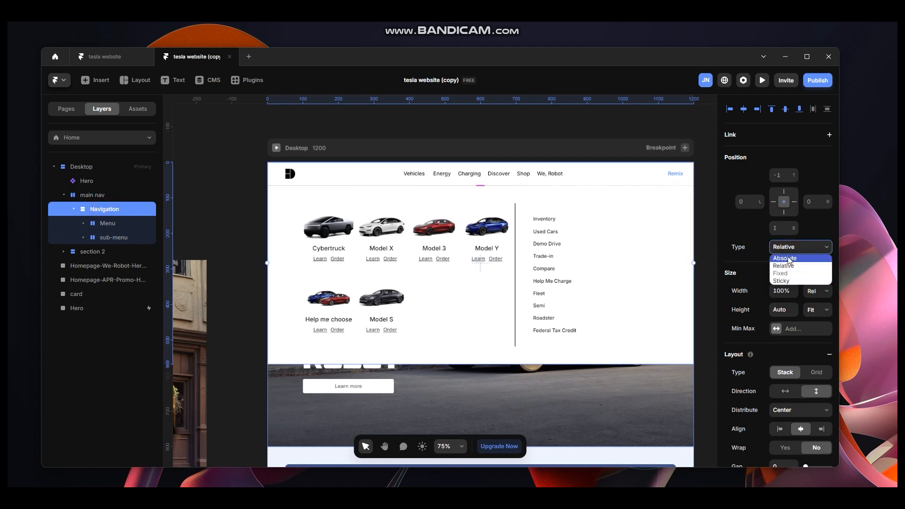
pyautogui.click(797, 258)
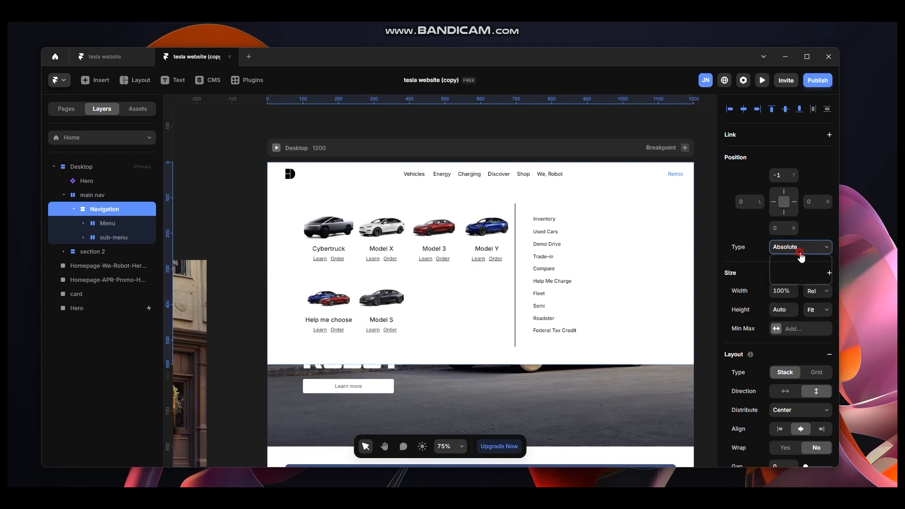
pyautogui.click(796, 266)
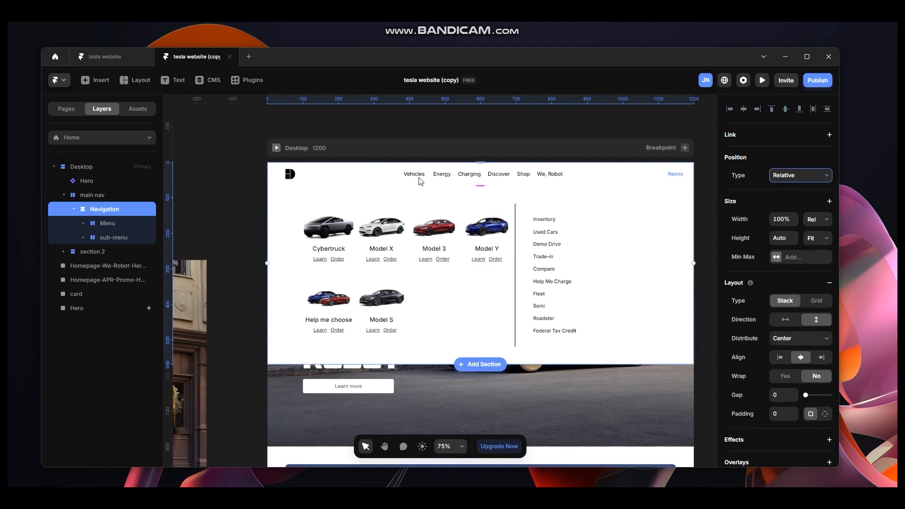
# Set the main nav's height to a fixed 800.
pyautogui.click(113, 195)
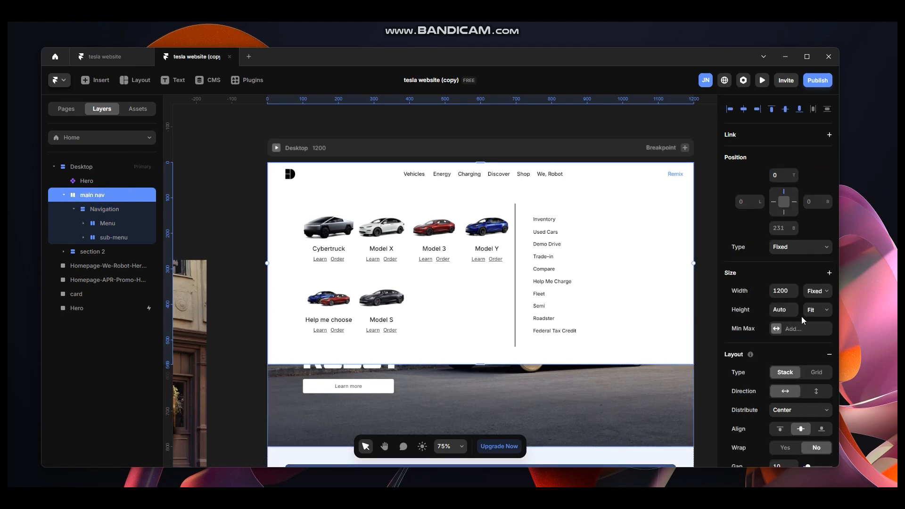
pyautogui.click(813, 314)
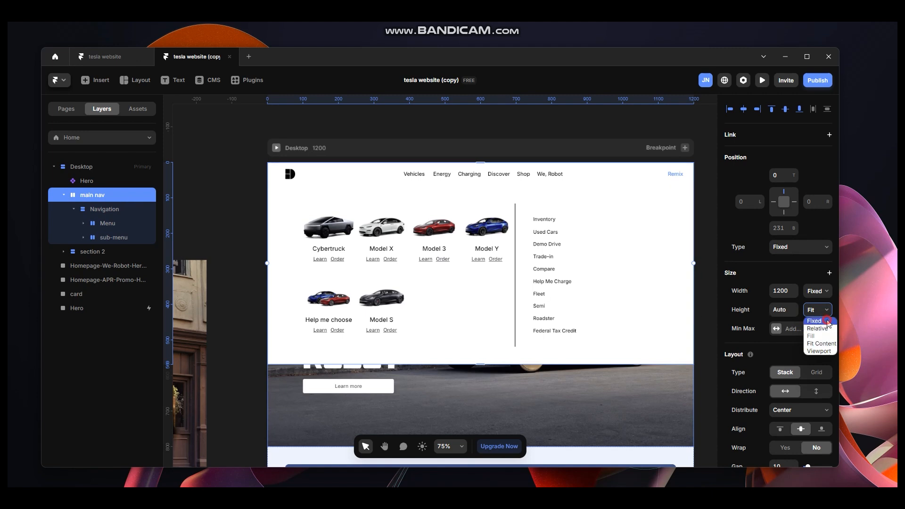
pyautogui.click(814, 321)
pyautogui.click(787, 308)
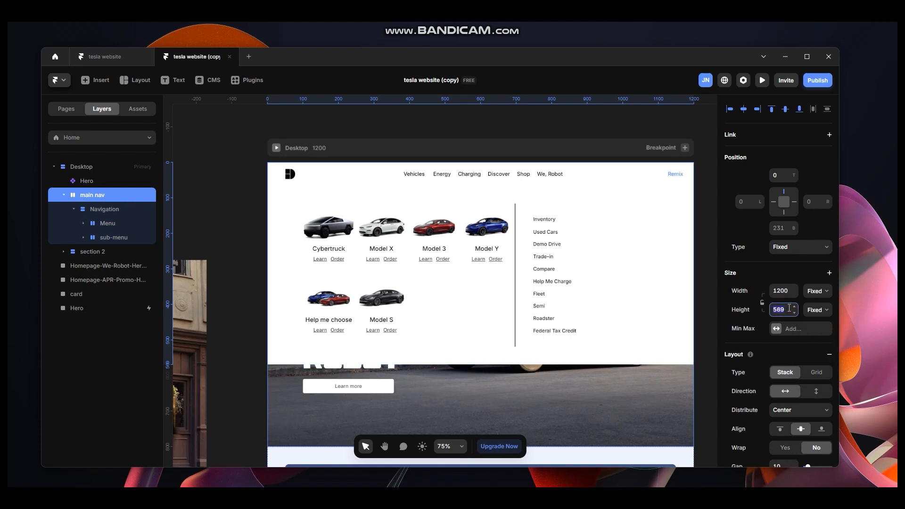
pyautogui.write('800')
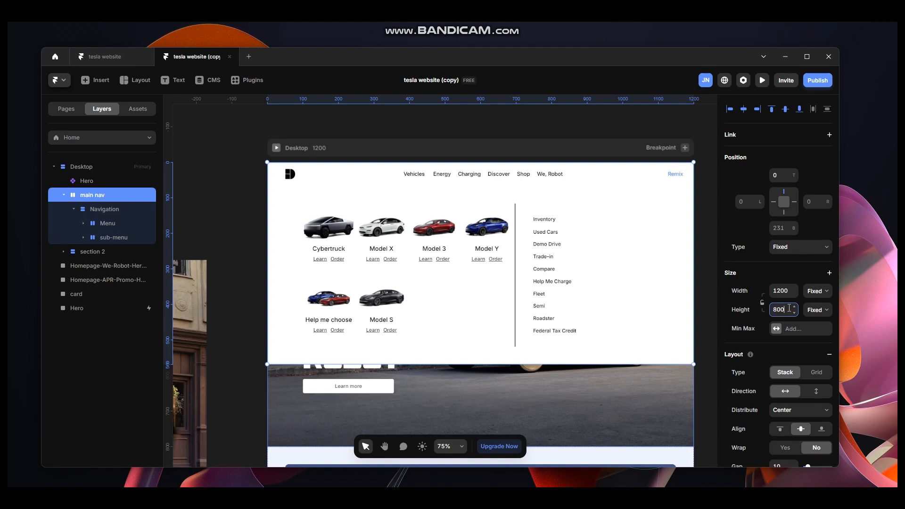
pyautogui.press('Return')
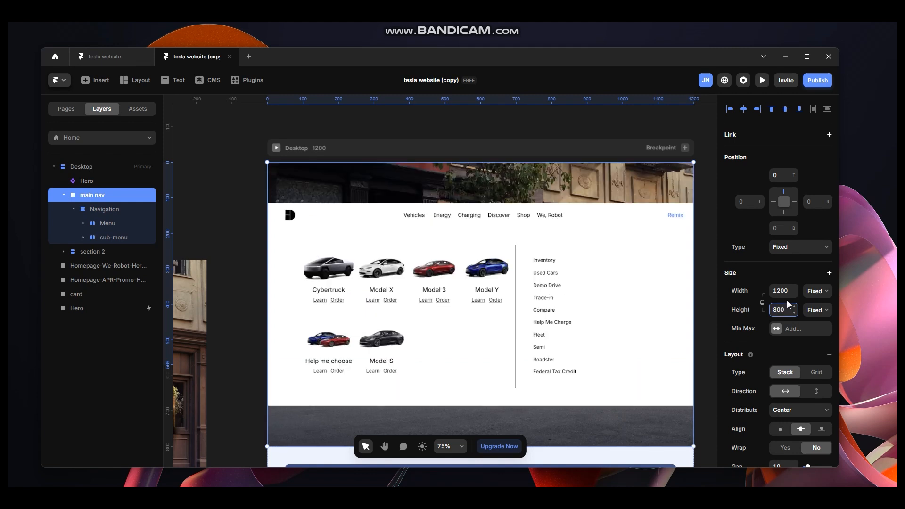
# Set the main nav's distribution to Start and align its content to the top.
pyautogui.scroll(-1, 604, 406)
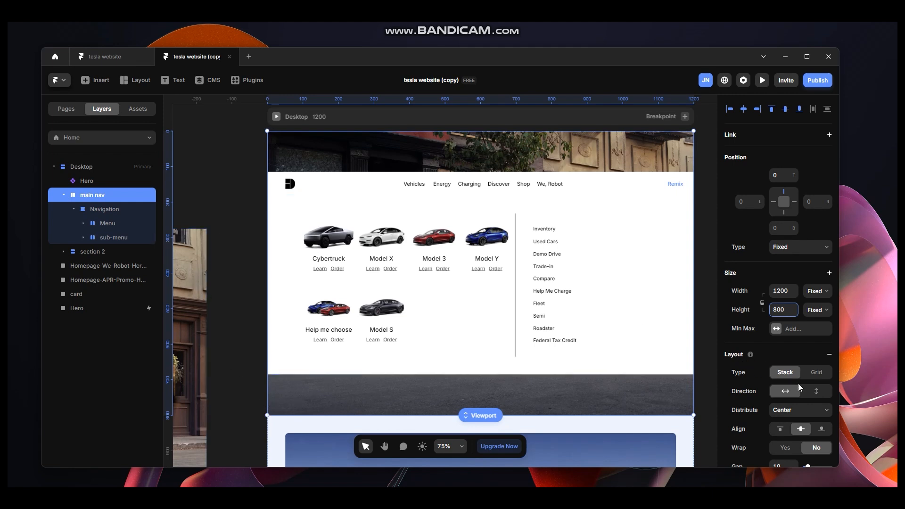
pyautogui.click(790, 415)
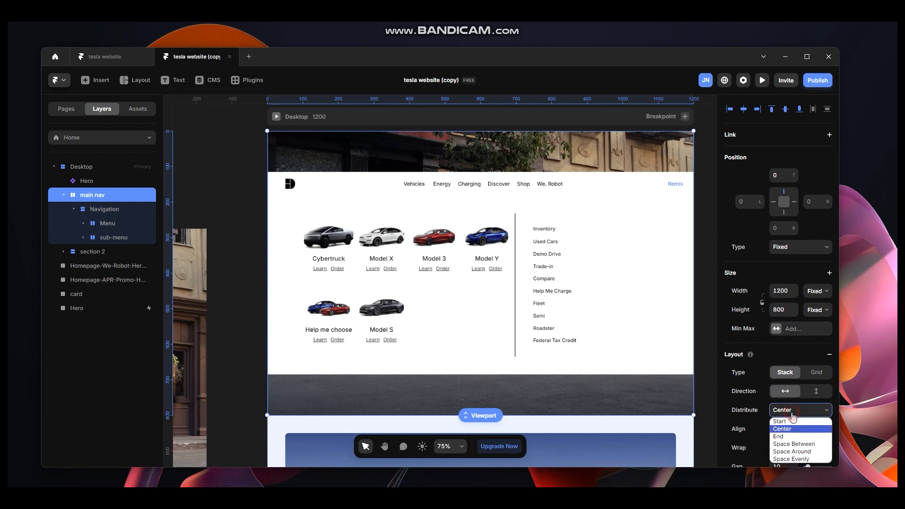
pyautogui.click(787, 421)
pyautogui.click(780, 429)
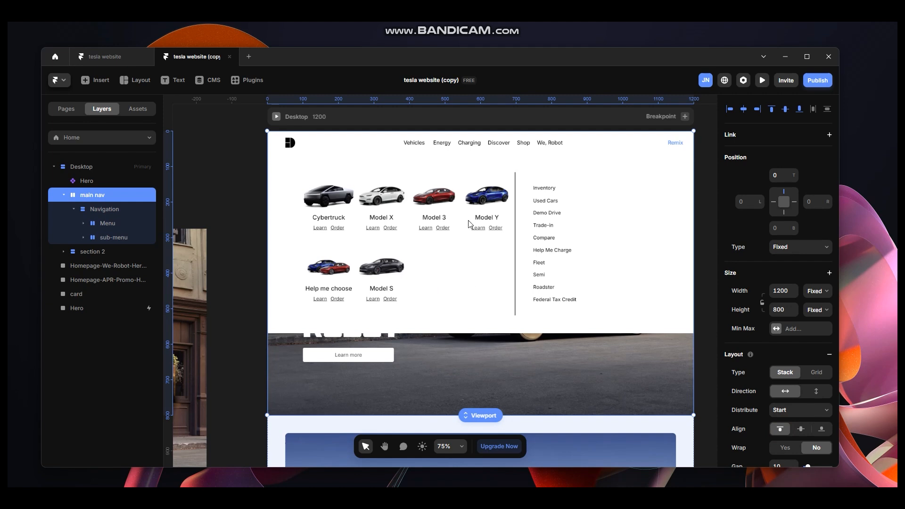
# Draw a frame about 623 × 154 inside main nav and name it bg blur.
pyautogui.click(104, 212)
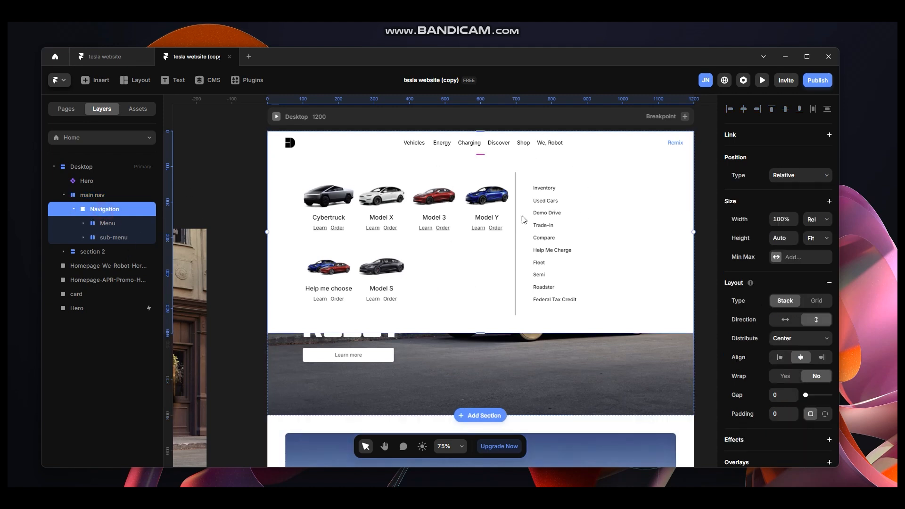
pyautogui.click(110, 196)
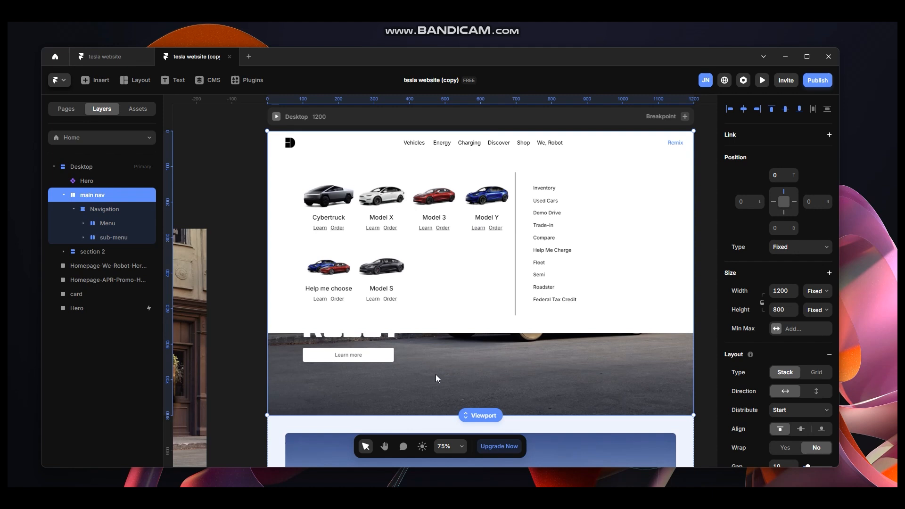
pyautogui.press('f')
pyautogui.moveTo(414, 341); pyautogui.dragTo(638, 395)
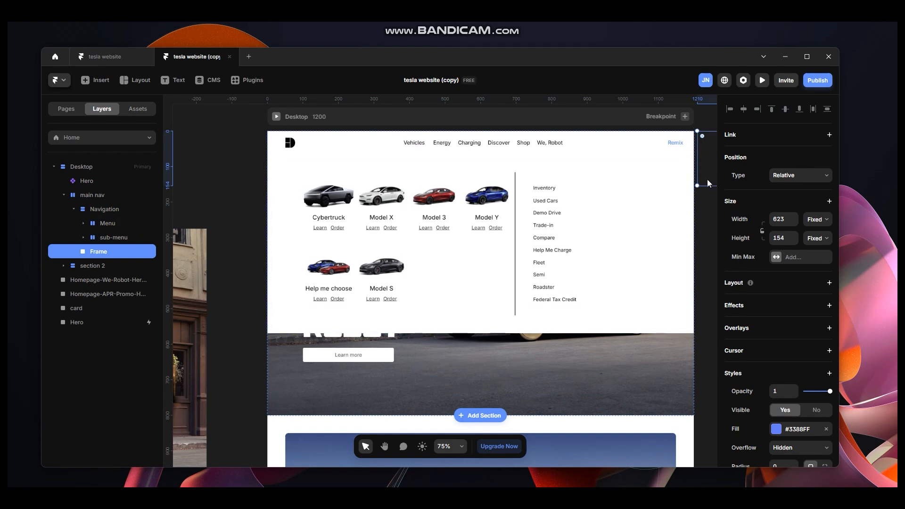
pyautogui.doubleClick(132, 252)
pyautogui.write('bg blur')
pyautogui.press('Return')
# Set the bg blur frame's position type to Absolute.
pyautogui.click(112, 211)
pyautogui.click(111, 252)
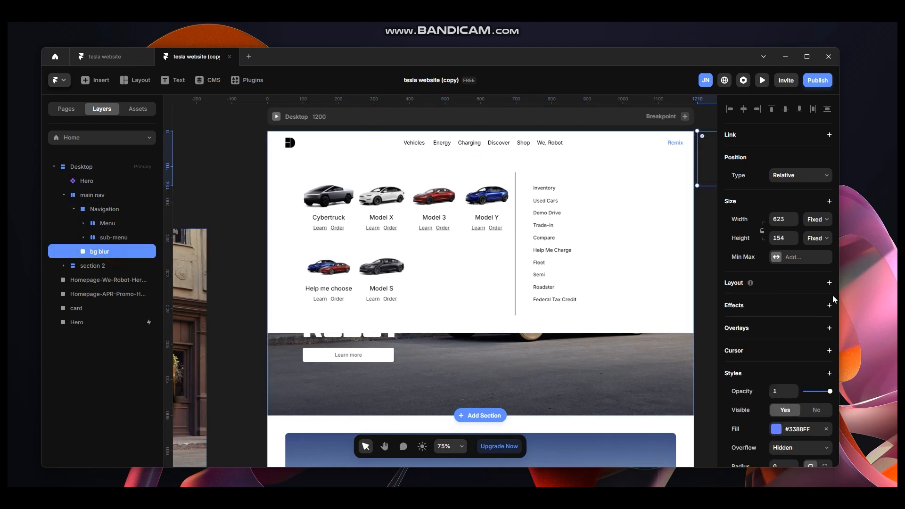
pyautogui.click(800, 178)
pyautogui.click(806, 193)
pyautogui.click(807, 178)
pyautogui.click(807, 188)
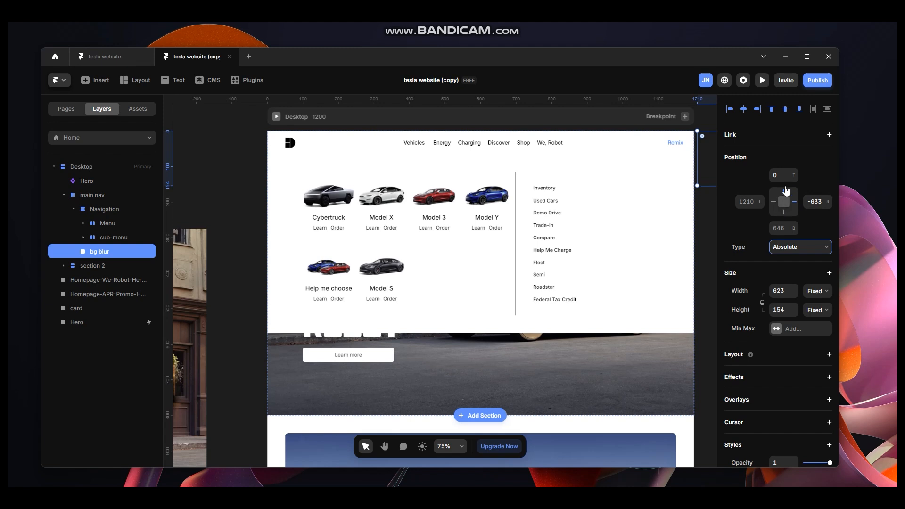
# Pin bg blur to all four edges at 0 so it fills the main nav.
pyautogui.click(815, 202)
pyautogui.write('0')
pyautogui.click(807, 223)
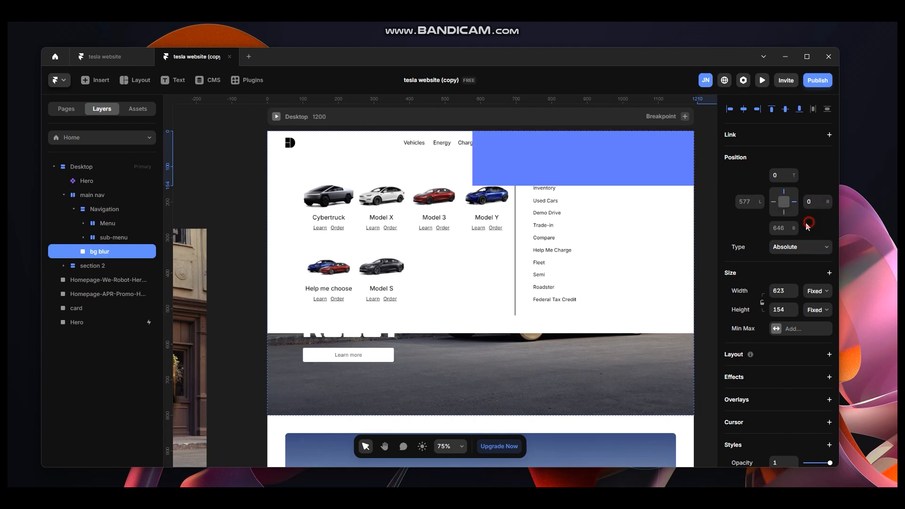
pyautogui.click(785, 215)
pyautogui.click(787, 229)
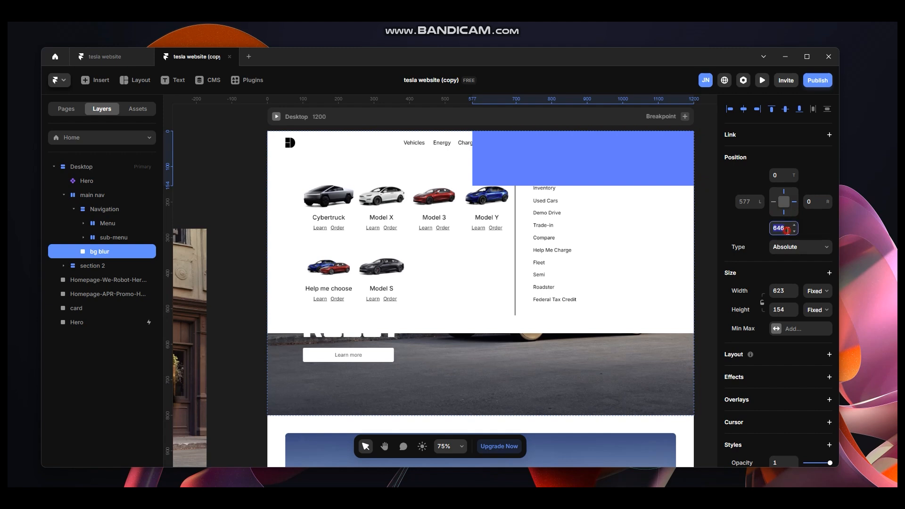
pyautogui.click(775, 201)
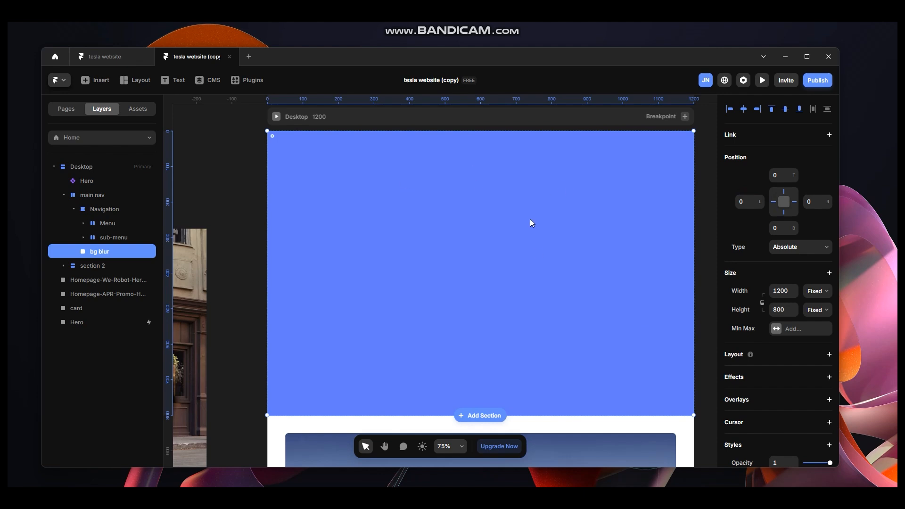
# Set the bg blur frame's Z index to 0.
pyautogui.scroll(-5, 756, 287)
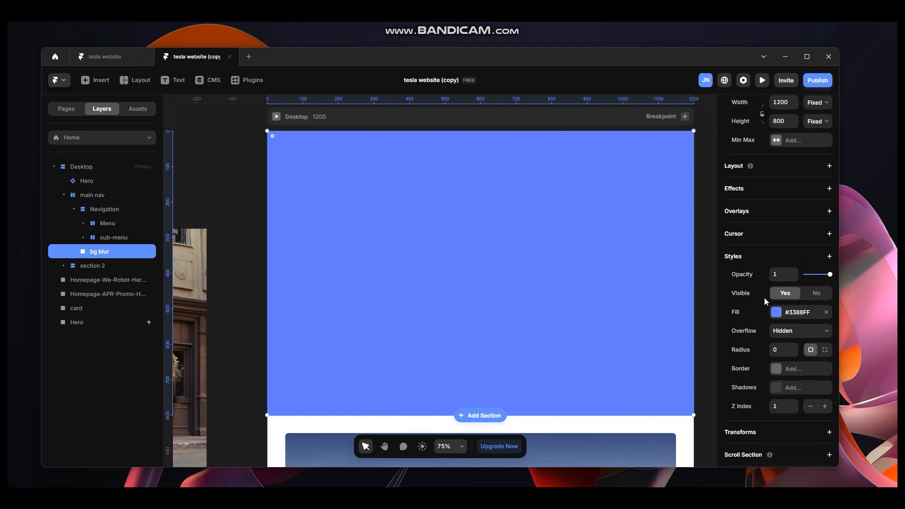
pyautogui.click(811, 408)
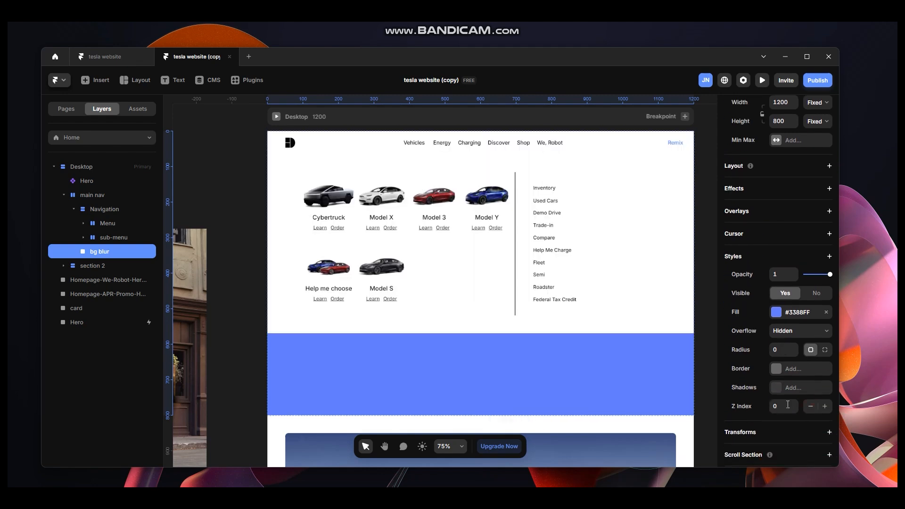
# Remove the bg blur frame's fill and add a BG Blur filter of 5.
pyautogui.click(826, 313)
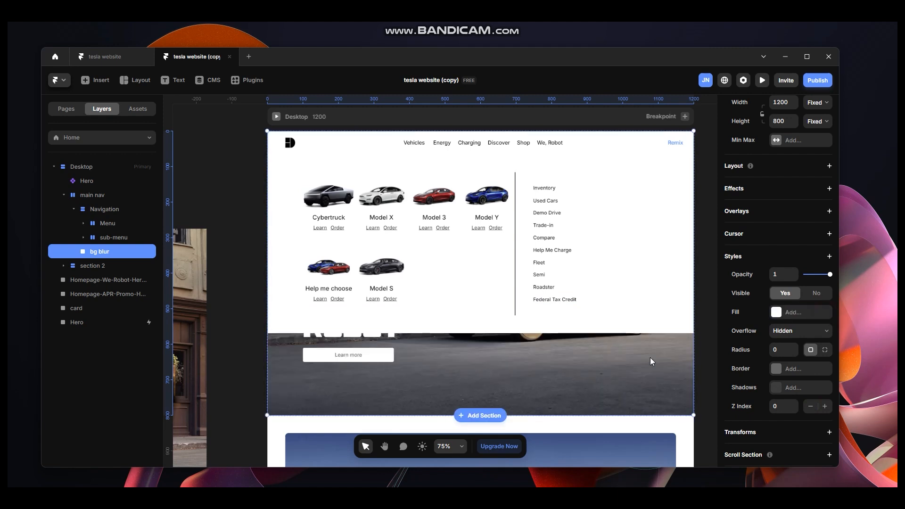
pyautogui.click(829, 257)
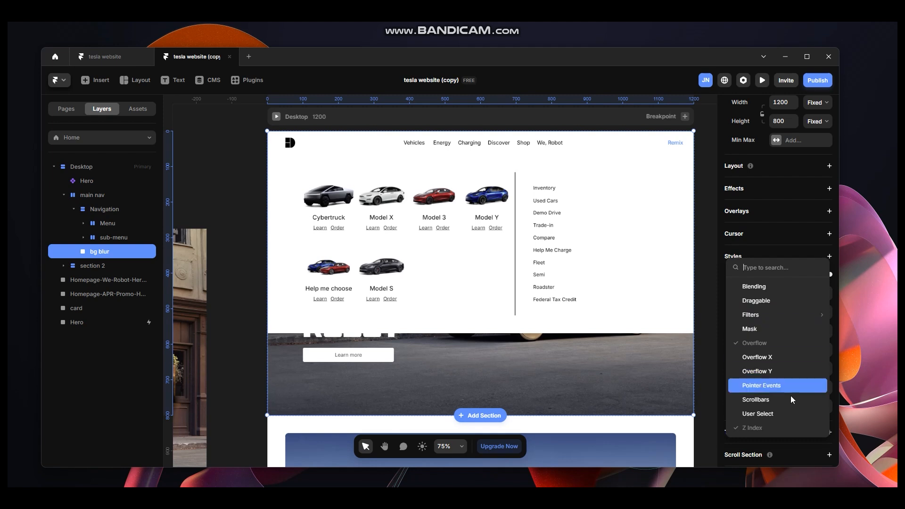
pyautogui.moveTo(785, 315)
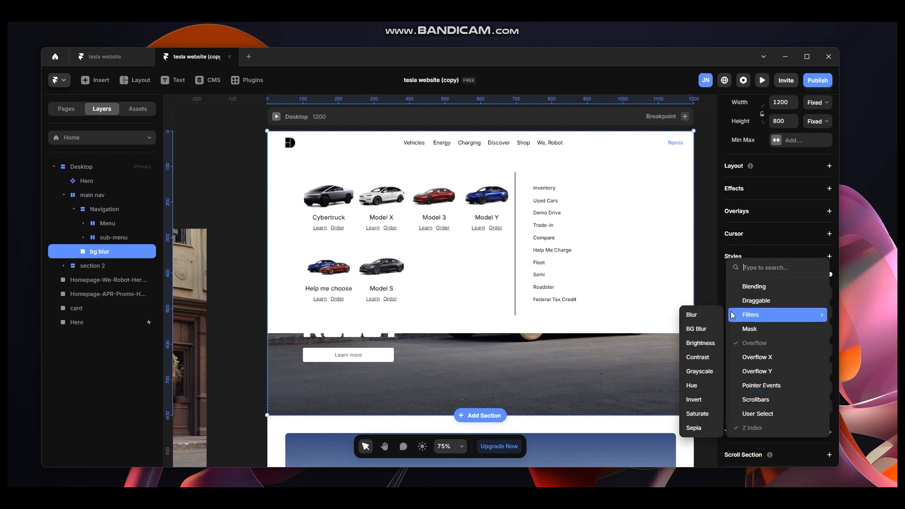
pyautogui.click(706, 327)
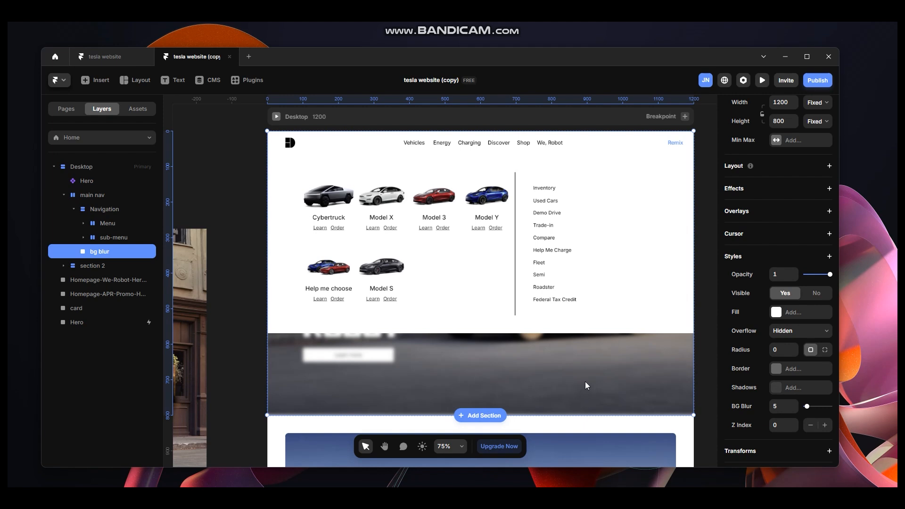
# Preview the page in fullscreen to check the blurred background behind the dropdown.
pyautogui.click(276, 117)
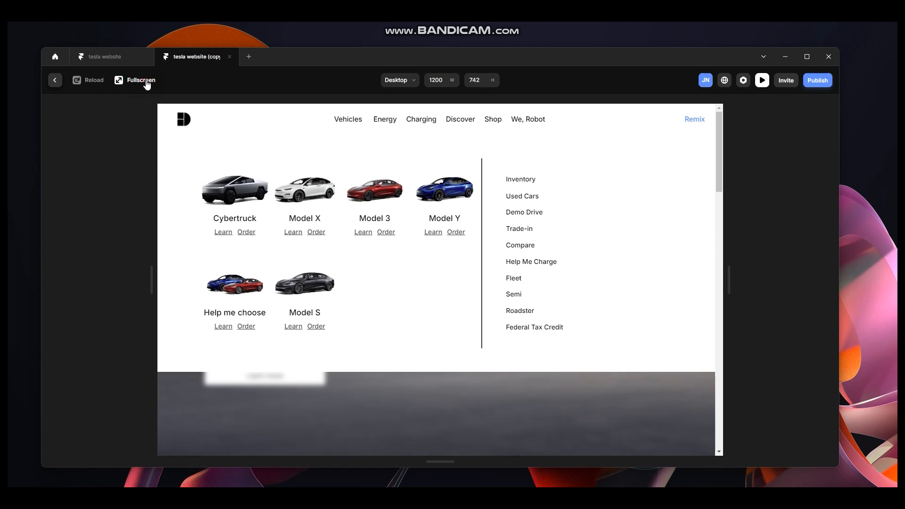
pyautogui.click(125, 80)
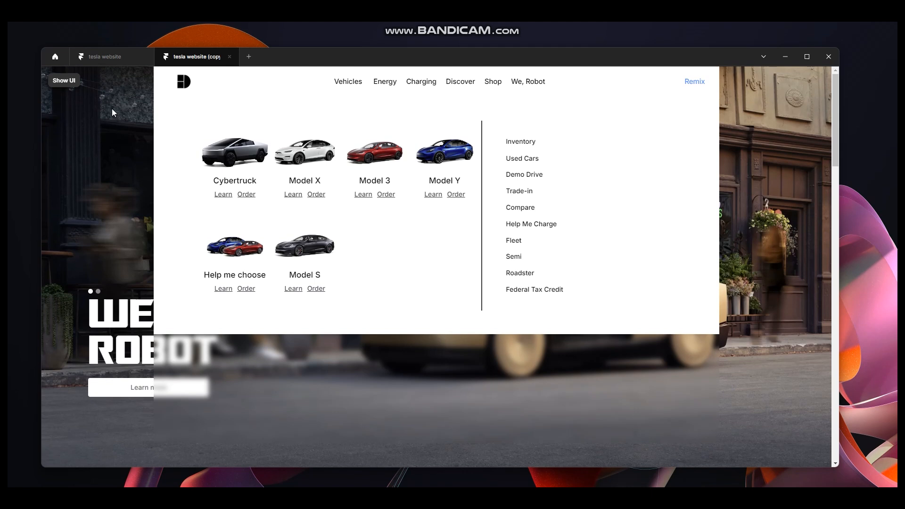
pyautogui.click(63, 82)
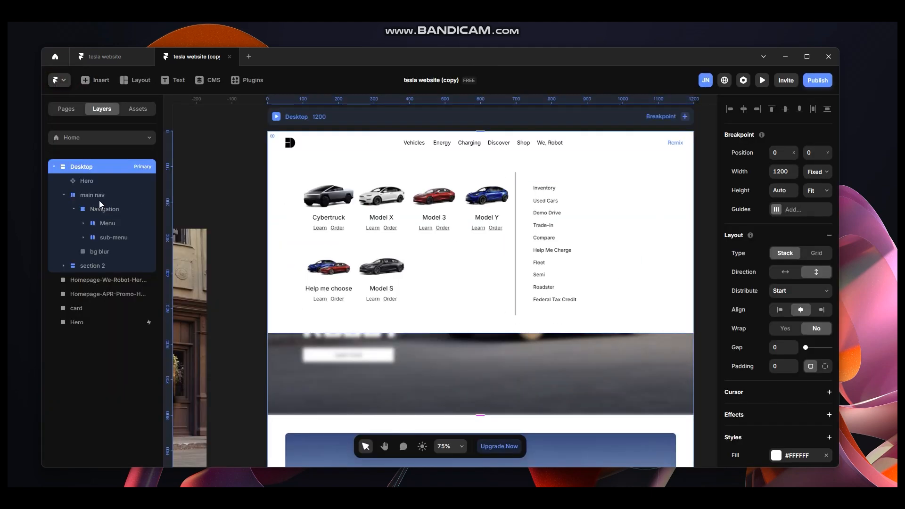
# Set the main nav frame's width to relative 100%.
pyautogui.click(112, 197)
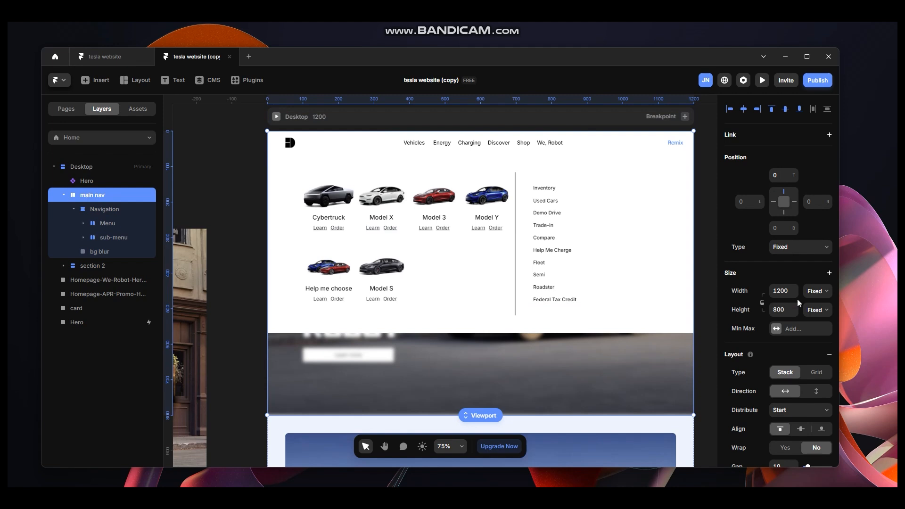
pyautogui.click(817, 291)
pyautogui.click(814, 307)
# Set the Navigation stack's width to Fill.
pyautogui.click(113, 209)
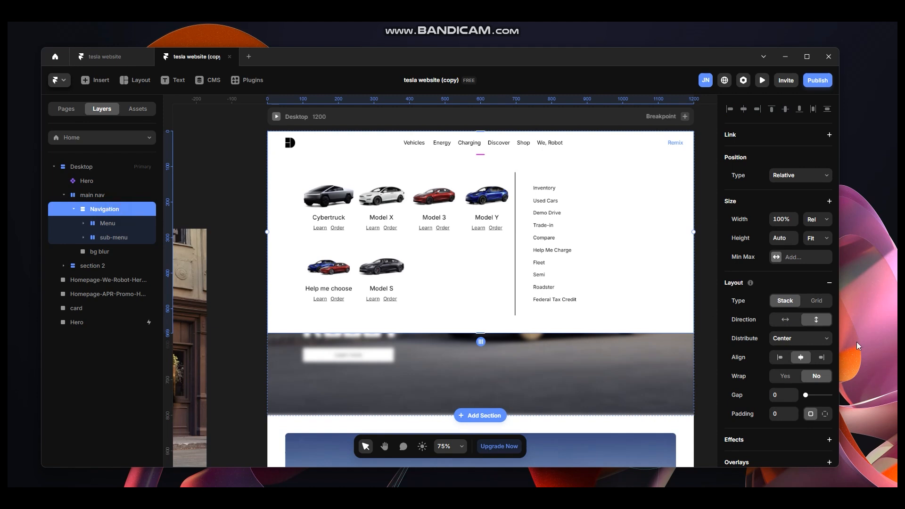
pyautogui.click(819, 223)
pyautogui.click(818, 246)
# Preview the page in fullscreen again to check the navigation layout.
pyautogui.click(276, 117)
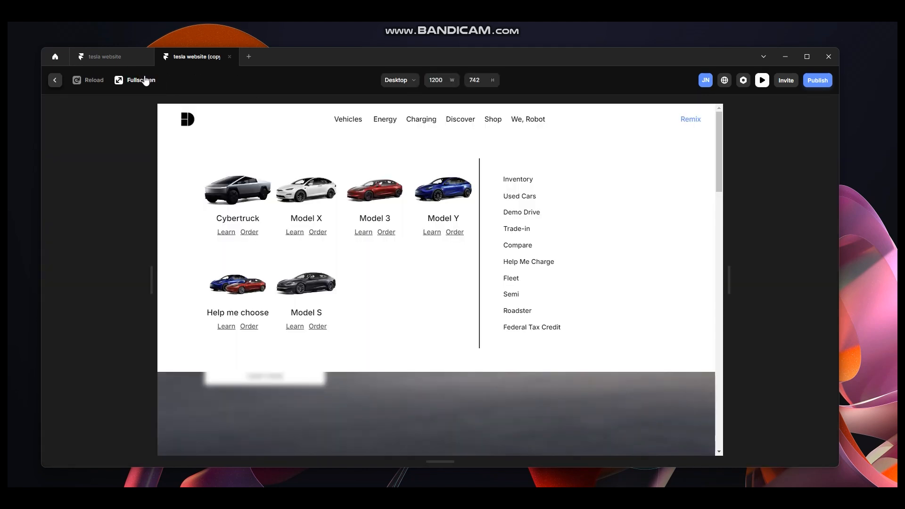
pyautogui.click(143, 78)
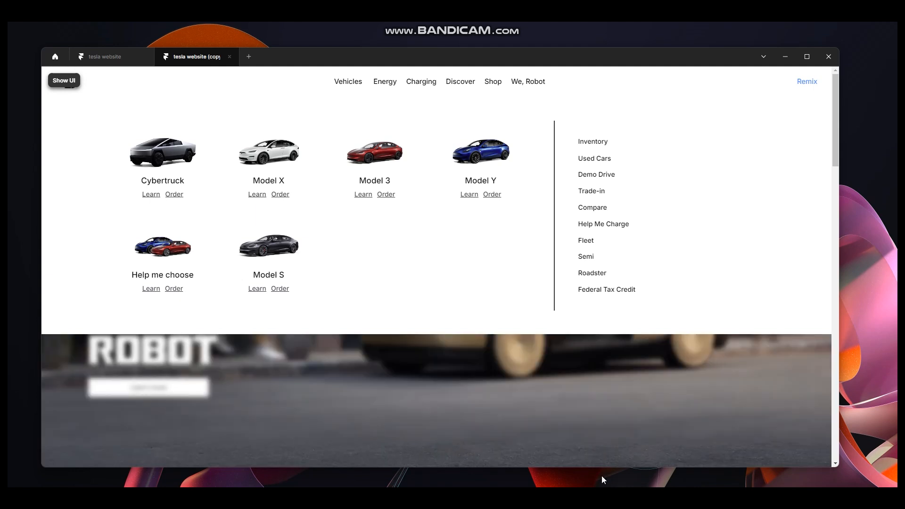
pyautogui.click(61, 82)
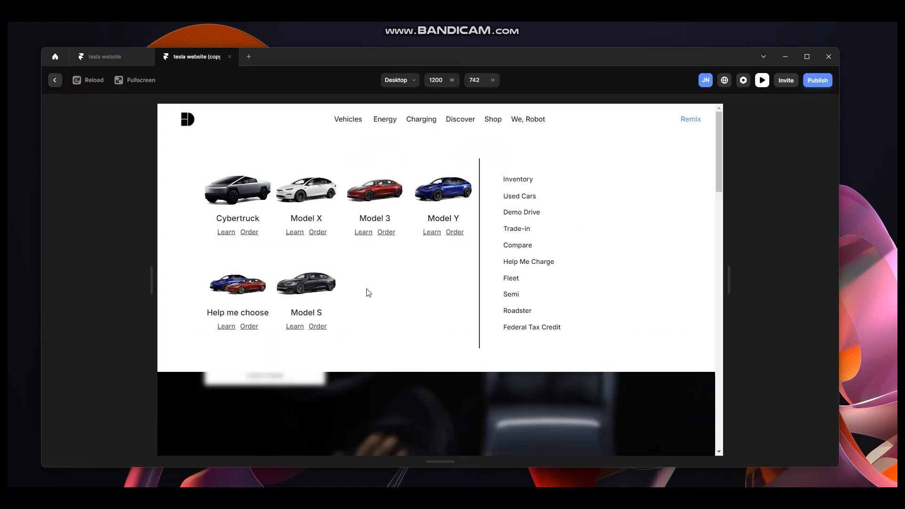
pyautogui.click(55, 82)
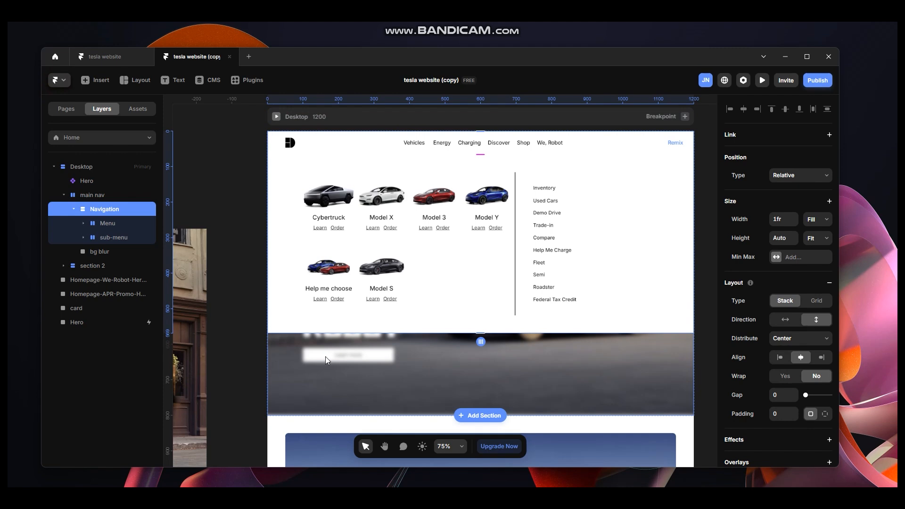
# Set the bg blur frame's height to 1000.
pyautogui.click(120, 251)
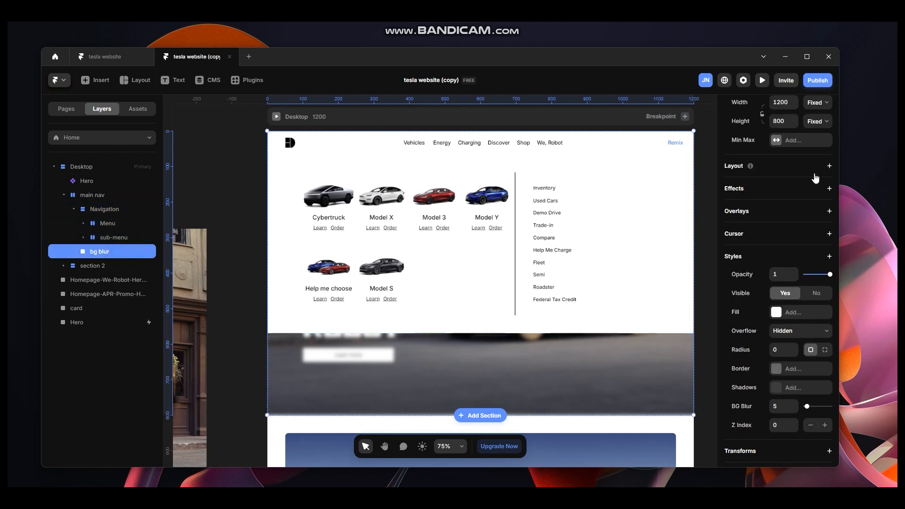
pyautogui.scroll(2, 816, 178)
pyautogui.click(786, 170)
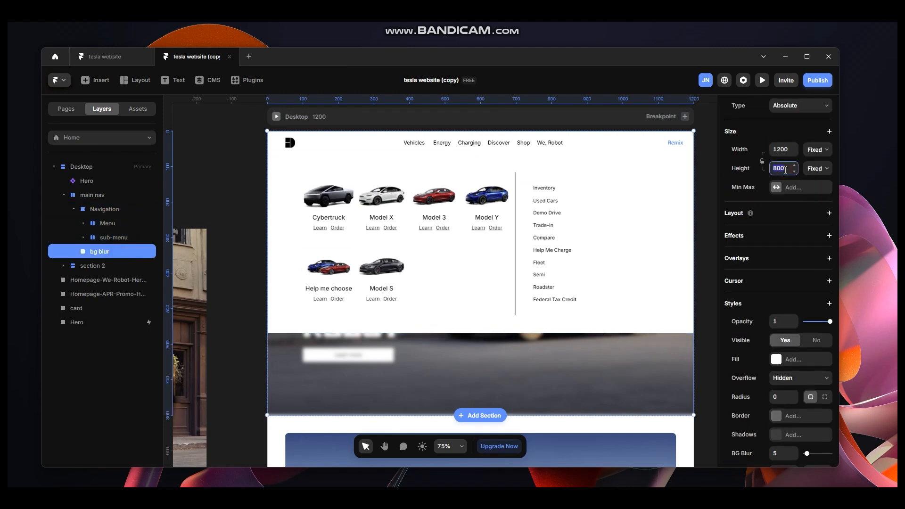
pyautogui.write('1--')
pyautogui.press('Return')
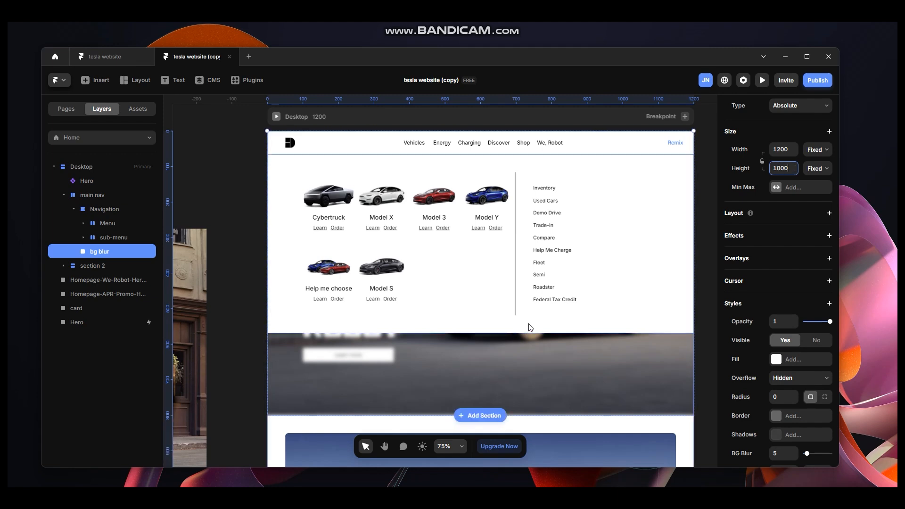
# Preview the page in fullscreen to check how far the blur extends.
pyautogui.scroll(-2, 473, 362)
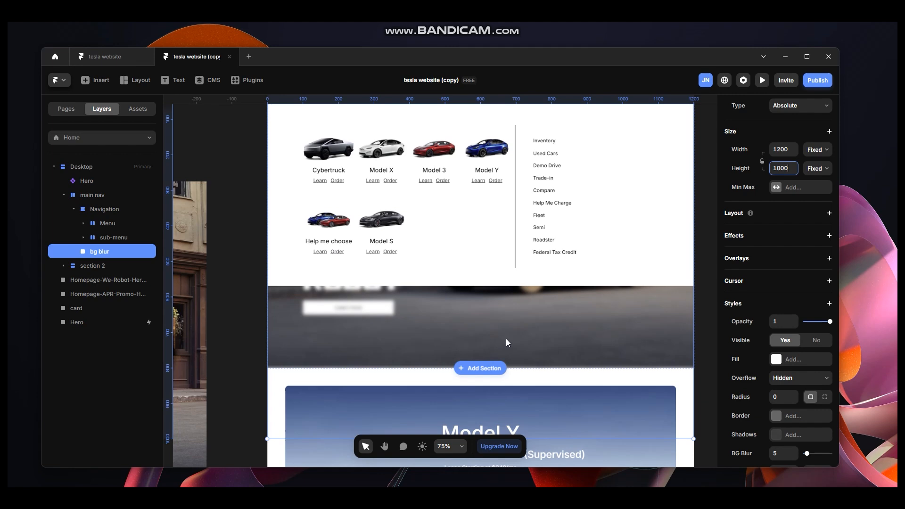
pyautogui.scroll(2, 287, 128)
pyautogui.click(277, 117)
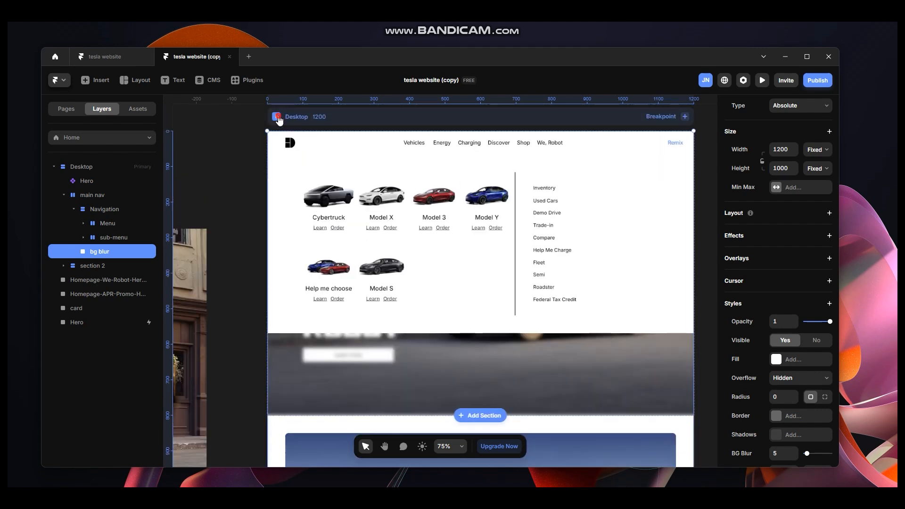
pyautogui.click(137, 83)
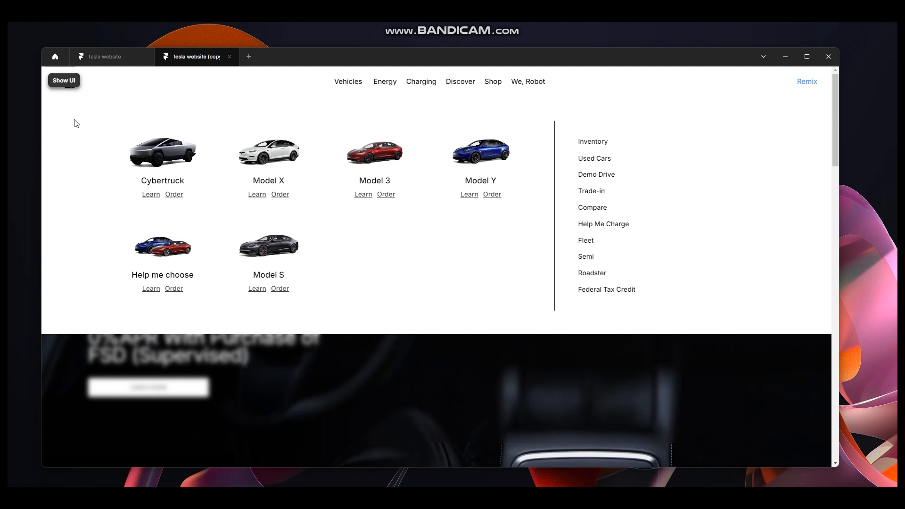
pyautogui.click(63, 81)
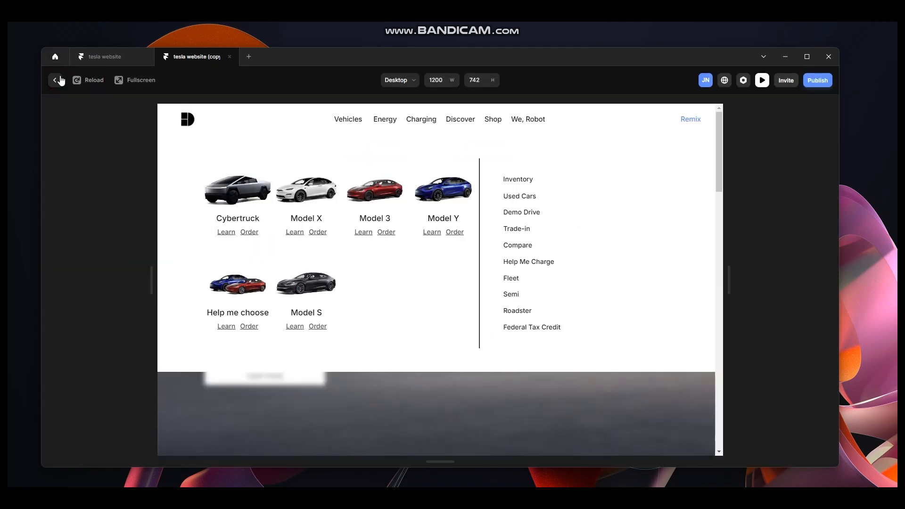
pyautogui.click(57, 80)
# Set the main nav frame's height to 1000.
pyautogui.click(107, 194)
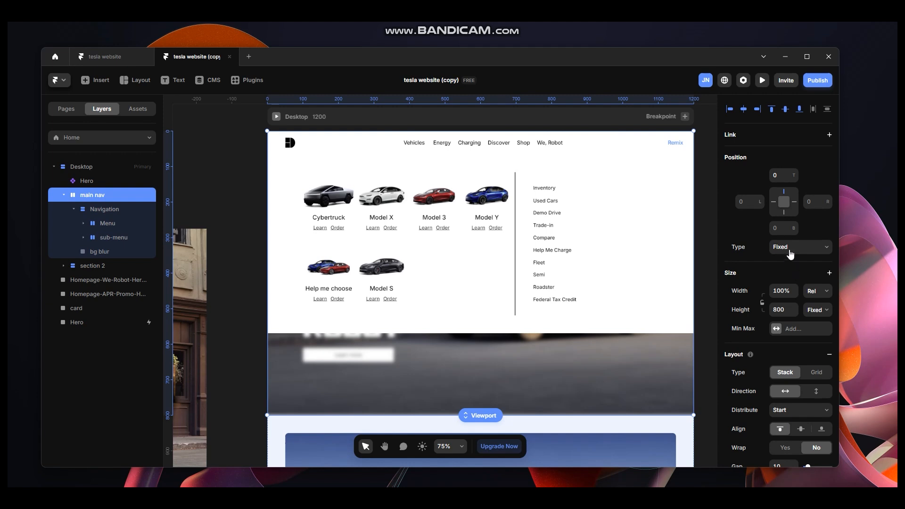
pyautogui.click(784, 310)
pyautogui.write('1000')
pyautogui.press('Return')
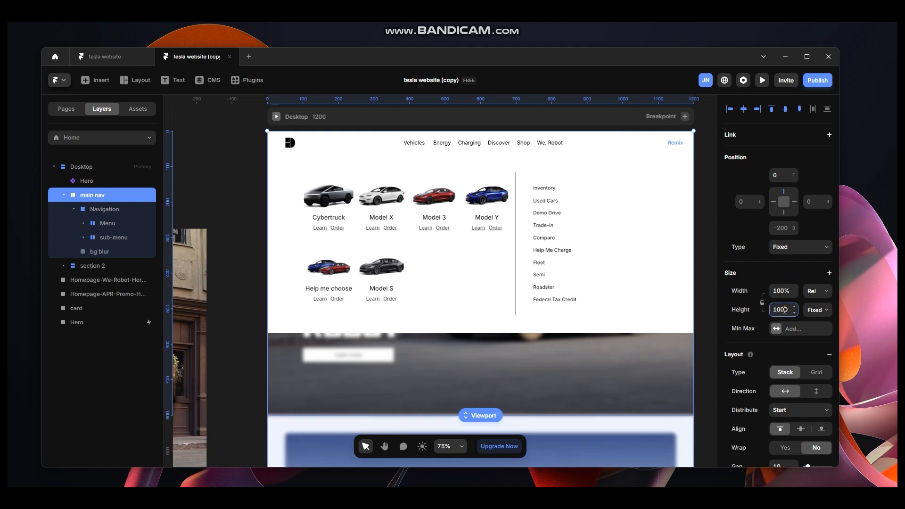
pyautogui.scroll(-3, 601, 326)
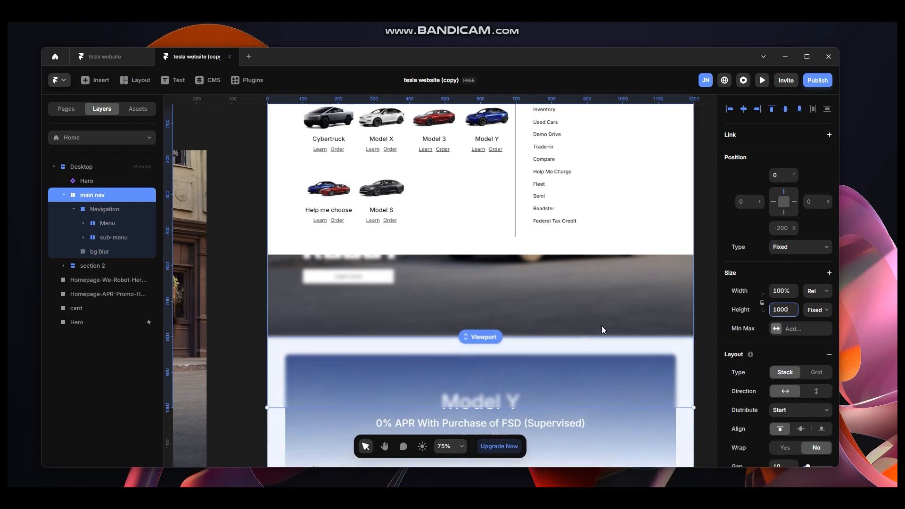
pyautogui.scroll(2, 569, 343)
pyautogui.scroll(-2, 568, 343)
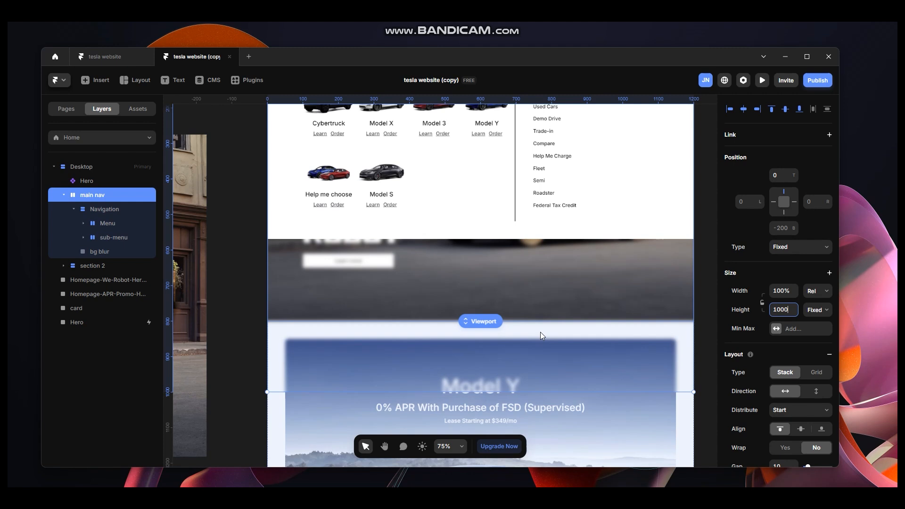
pyautogui.scroll(4, 540, 331)
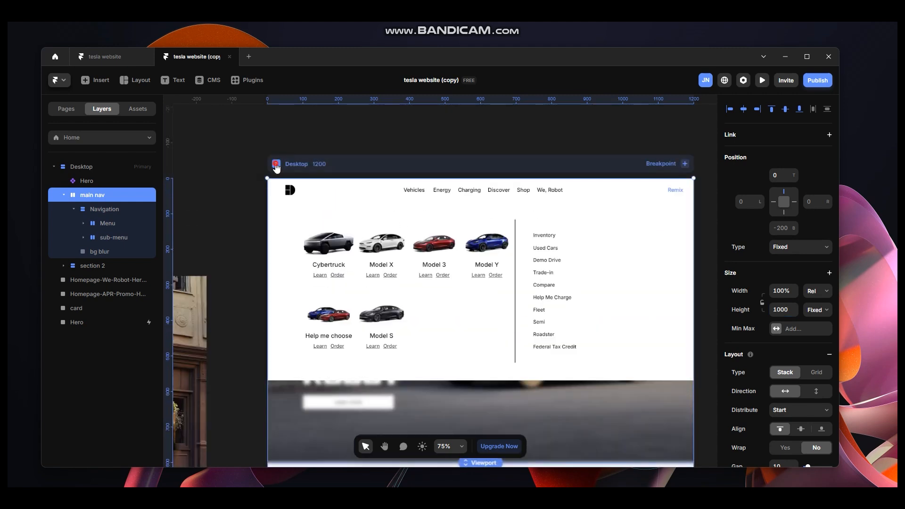
# Preview the page at a wider viewport and scroll it to check the nav and blur.
pyautogui.click(276, 164)
pyautogui.moveTo(151, 278); pyautogui.dragTo(29, 264)
pyautogui.scroll(-5, 439, 360)
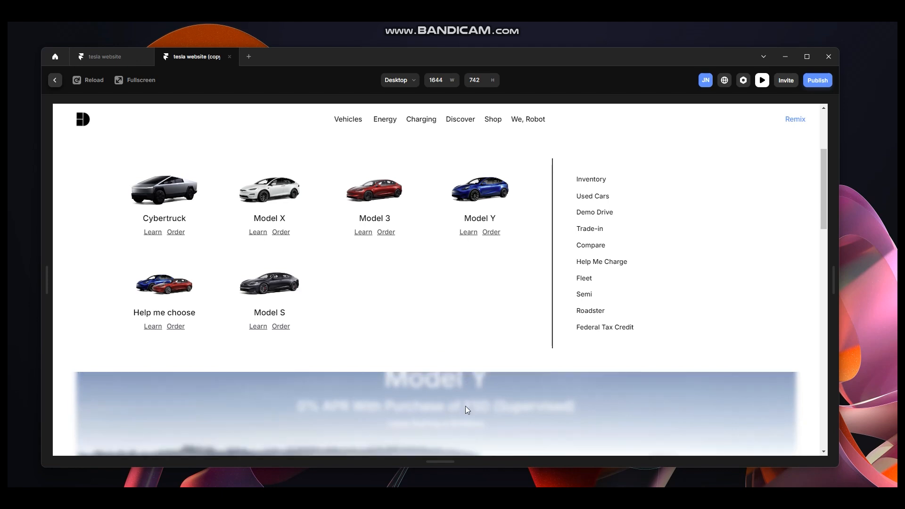
pyautogui.scroll(5, 485, 410)
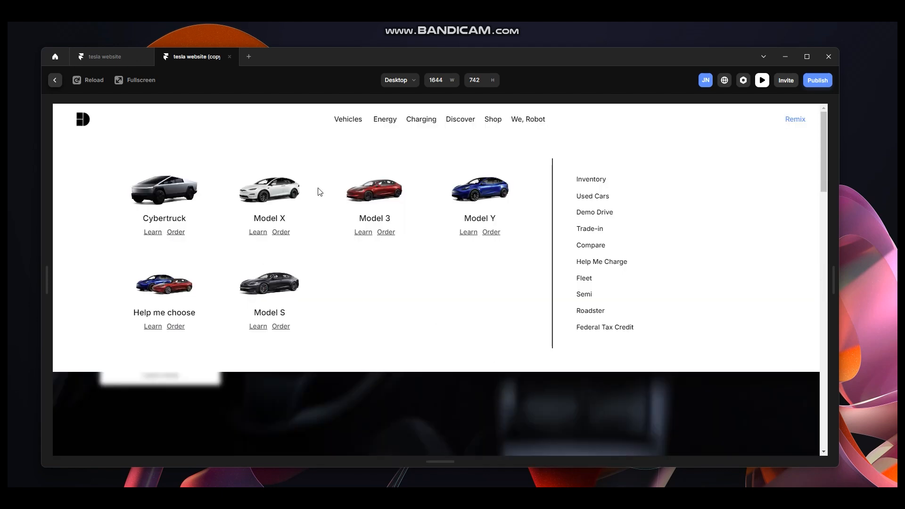
pyautogui.click(55, 80)
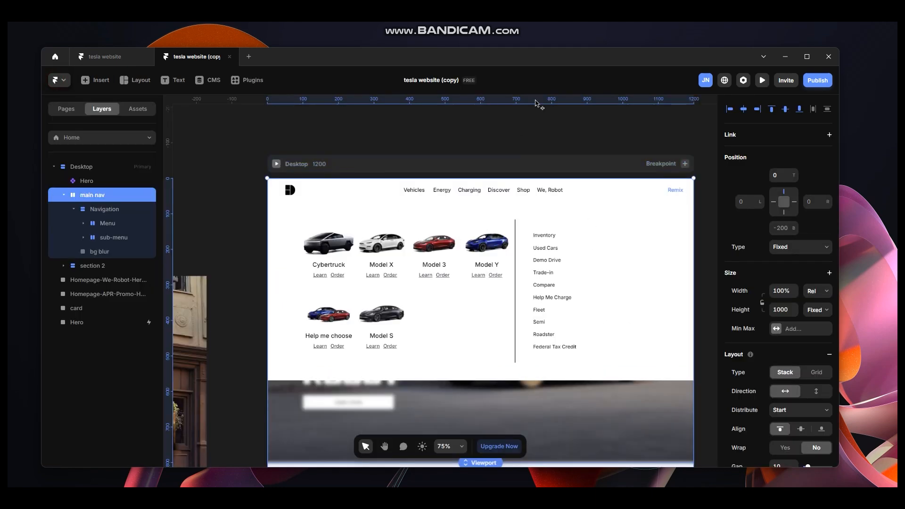
pyautogui.moveTo(596, 135); pyautogui.dragTo(586, 129)
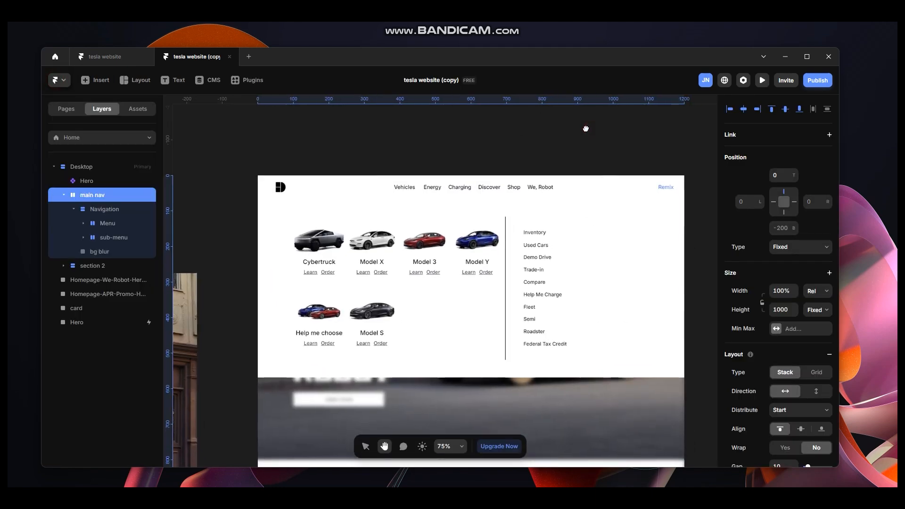
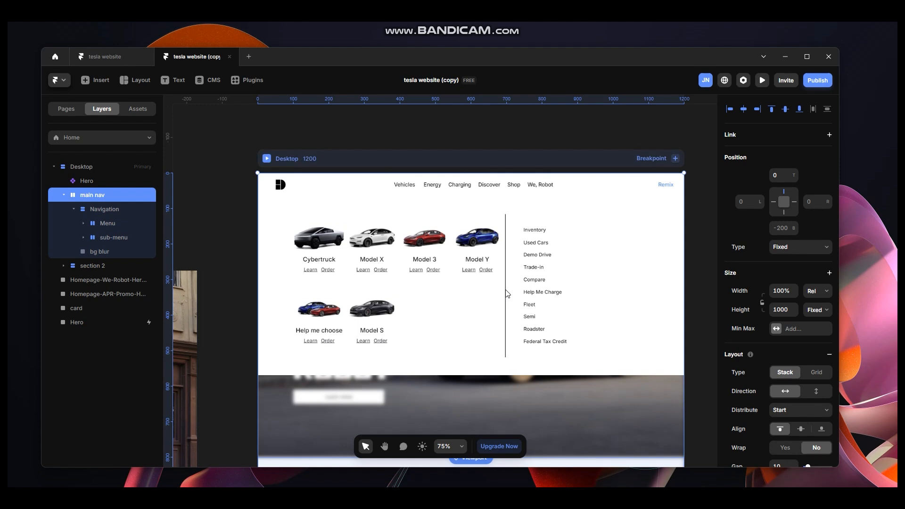
# Convert the main nav frame into a component named main nav and add a second variant.
pyautogui.hotkey('ctrl', 'alt', 'k')
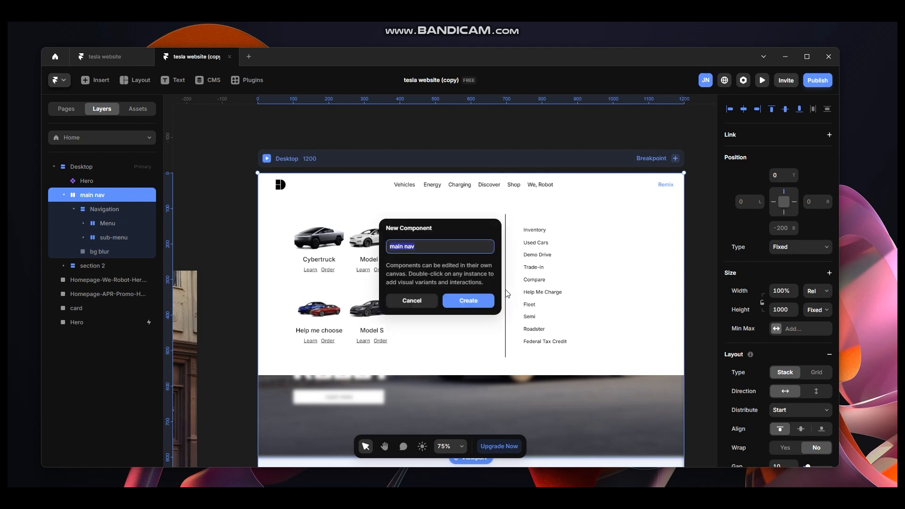
pyautogui.press('Return')
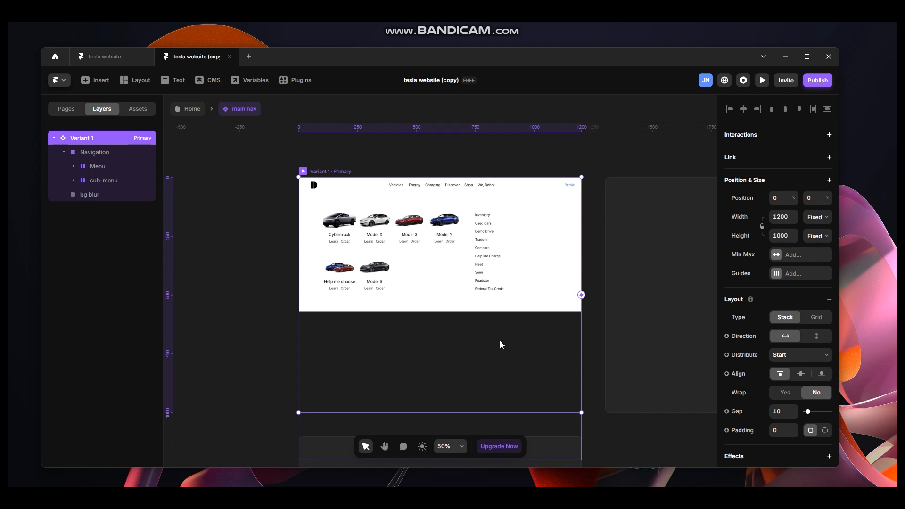
pyautogui.scroll(-1, 500, 344)
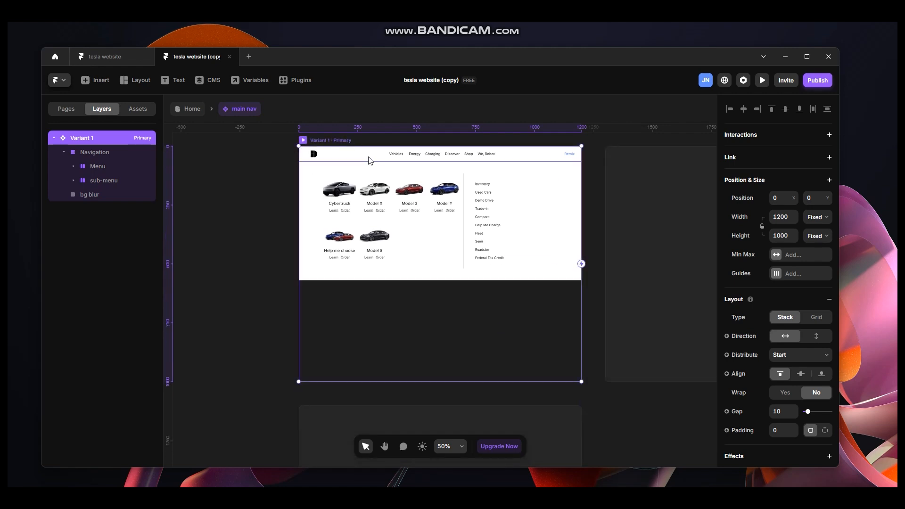
pyautogui.scroll(-2, 482, 307)
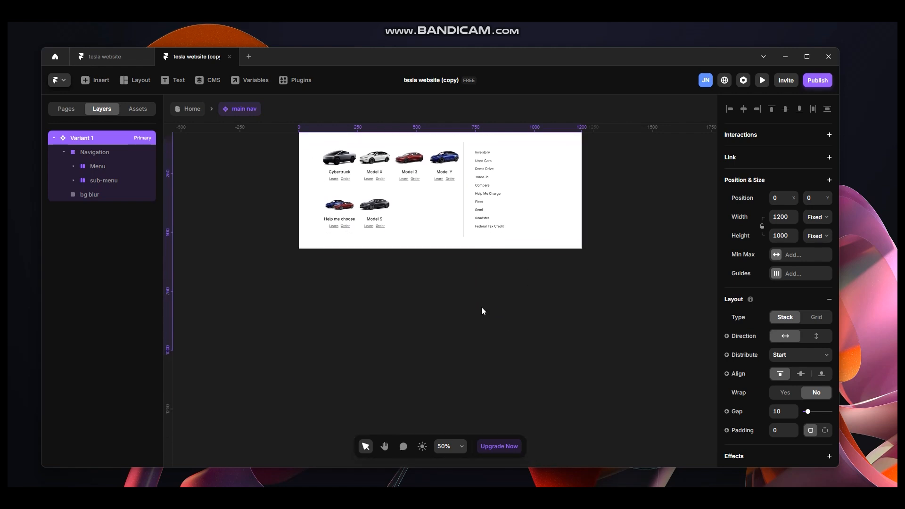
pyautogui.scroll(-4, 481, 306)
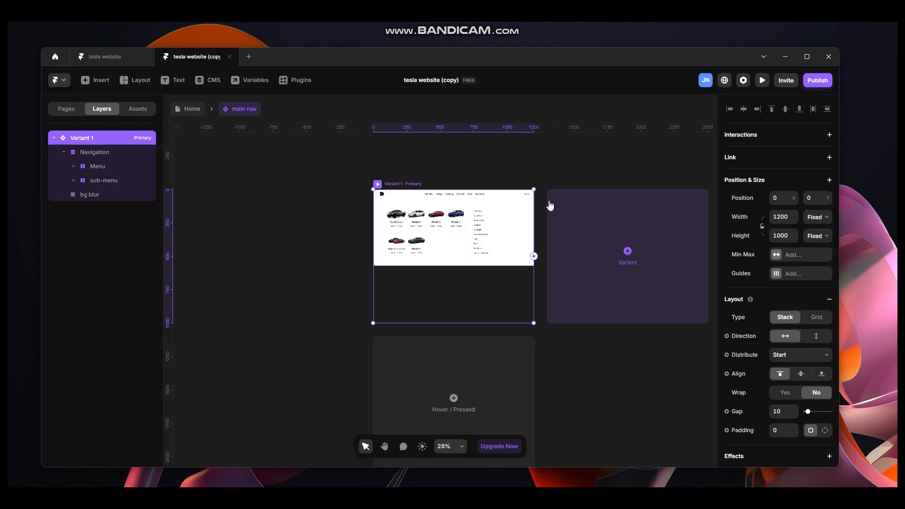
pyautogui.click(626, 251)
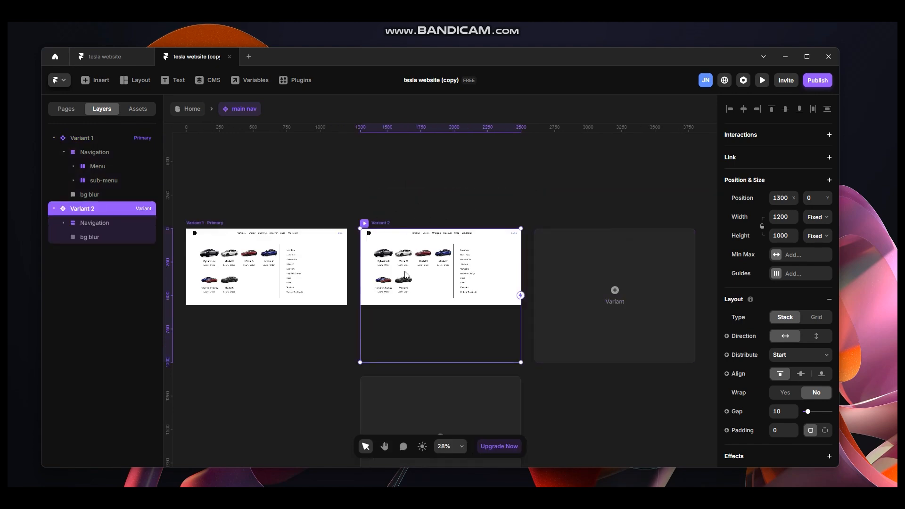
# Rename the second variant to Open nav.
pyautogui.click(440, 171)
pyautogui.press('h')
pyautogui.moveTo(396, 184); pyautogui.dragTo(499, 174)
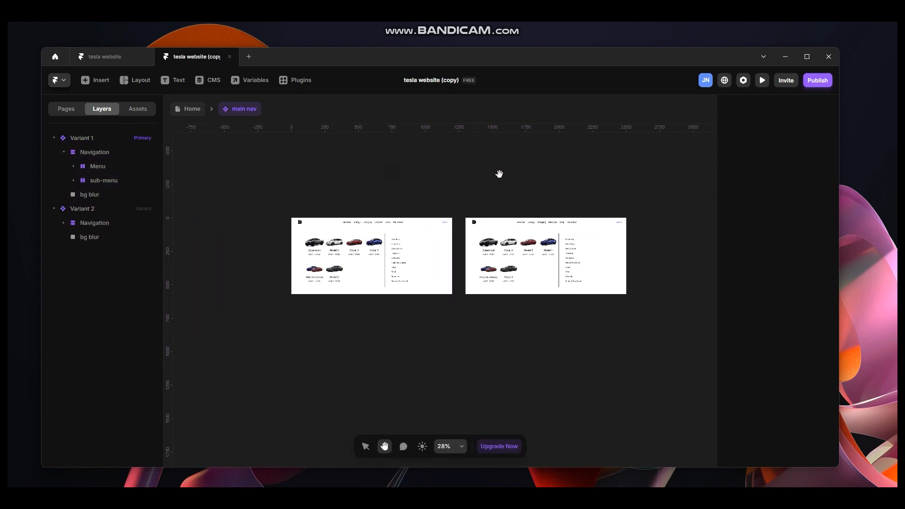
pyautogui.press('v')
pyautogui.doubleClick(103, 208)
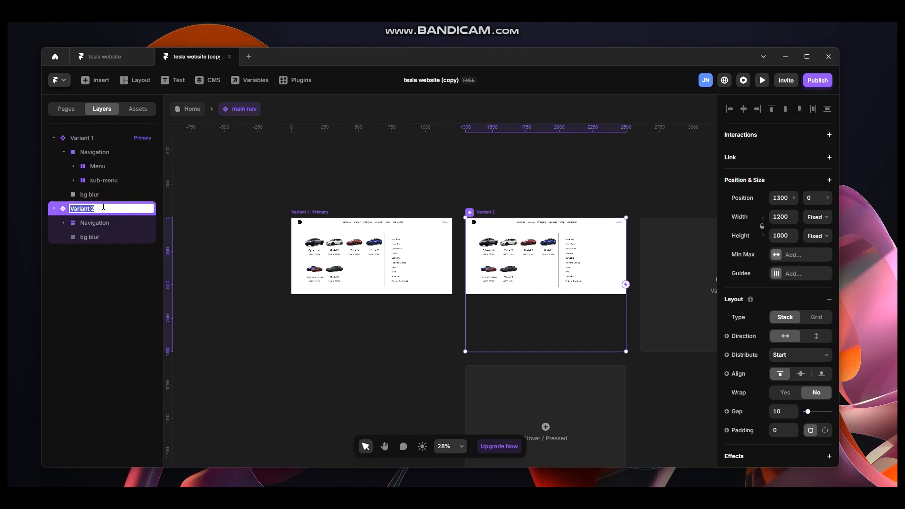
pyautogui.write('OP')
pyautogui.press('Return')
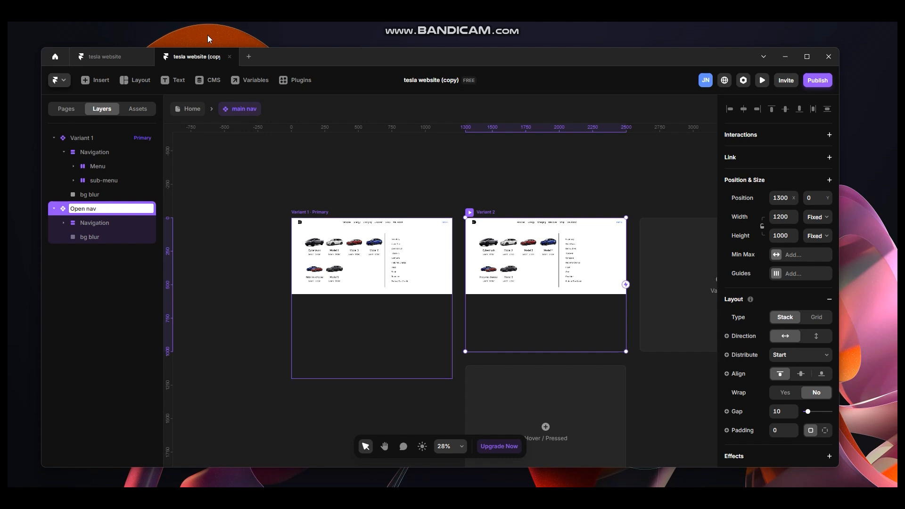
# Rename the primary variant to closed nav.
pyautogui.doubleClick(94, 137)
pyautogui.write('closed nav')
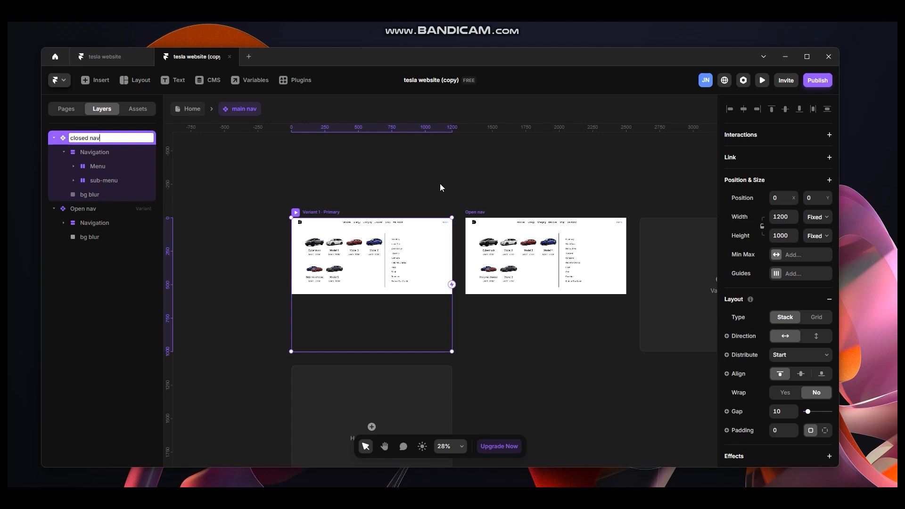
pyautogui.click(441, 184)
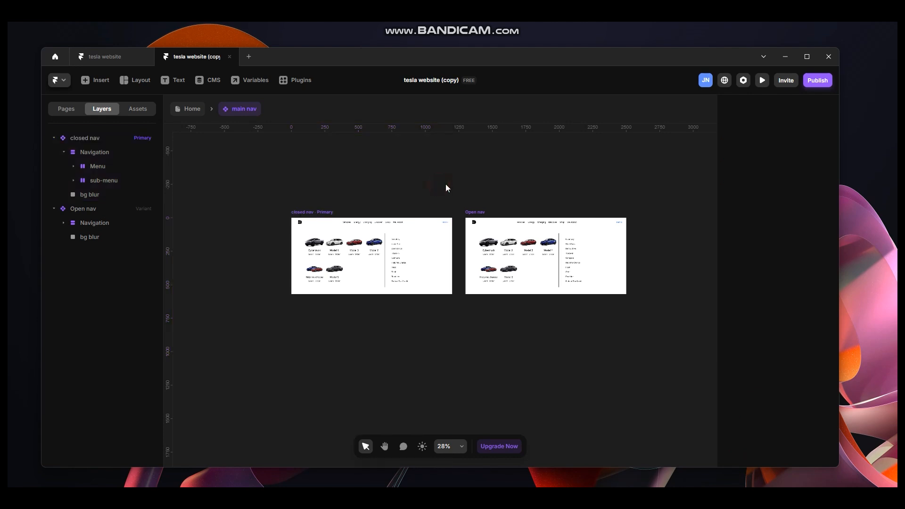
# Switch to the browser to look at the Tesla website, then return to the editor.
pyautogui.hotkey('alt', 'Tab')
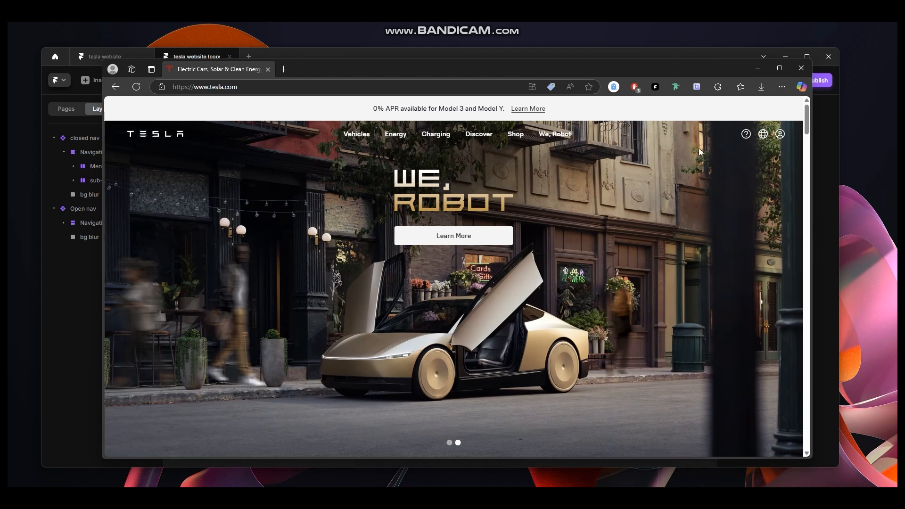
pyautogui.click(757, 72)
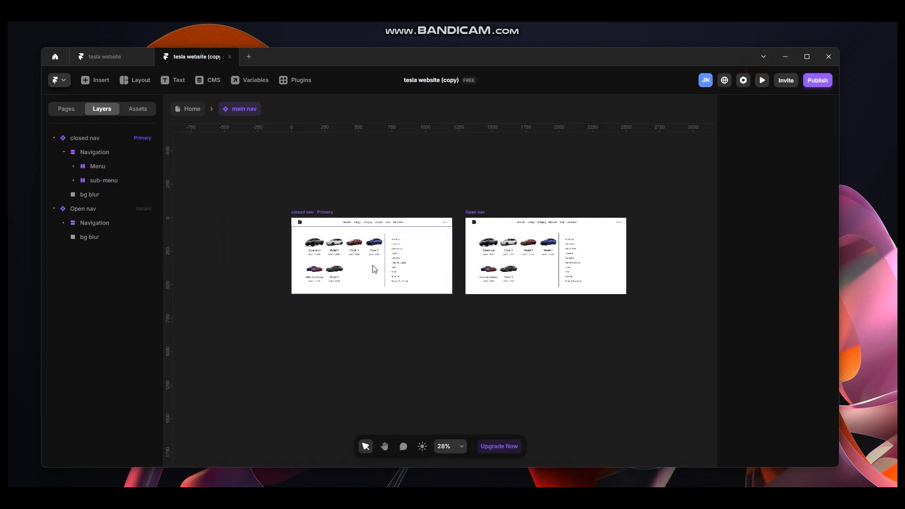
# Set the opacity of the sub-menu in the closed nav variant to 0.
pyautogui.scroll(5, 373, 265)
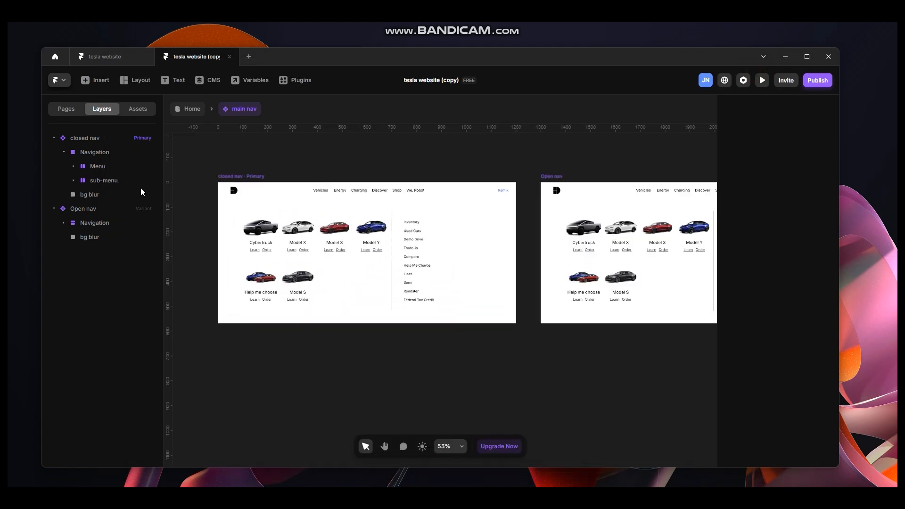
pyautogui.click(313, 193)
pyautogui.click(104, 180)
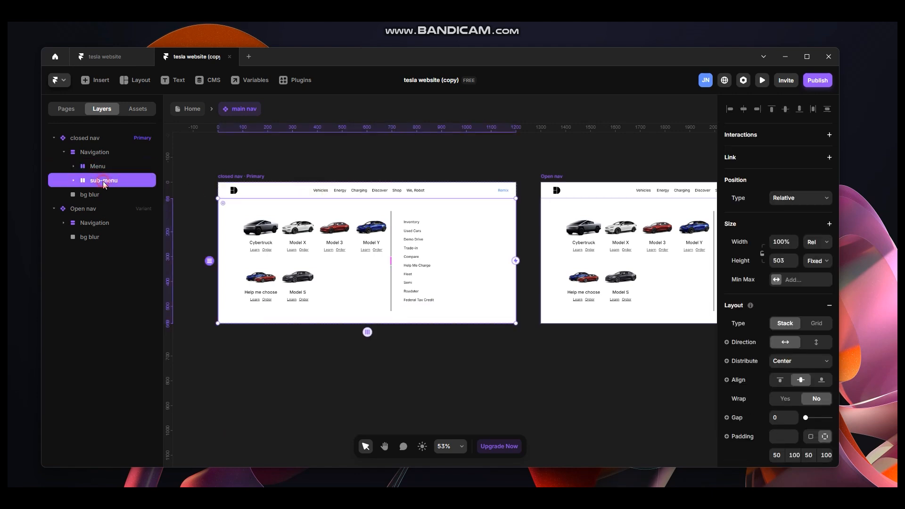
pyautogui.scroll(-4, 801, 394)
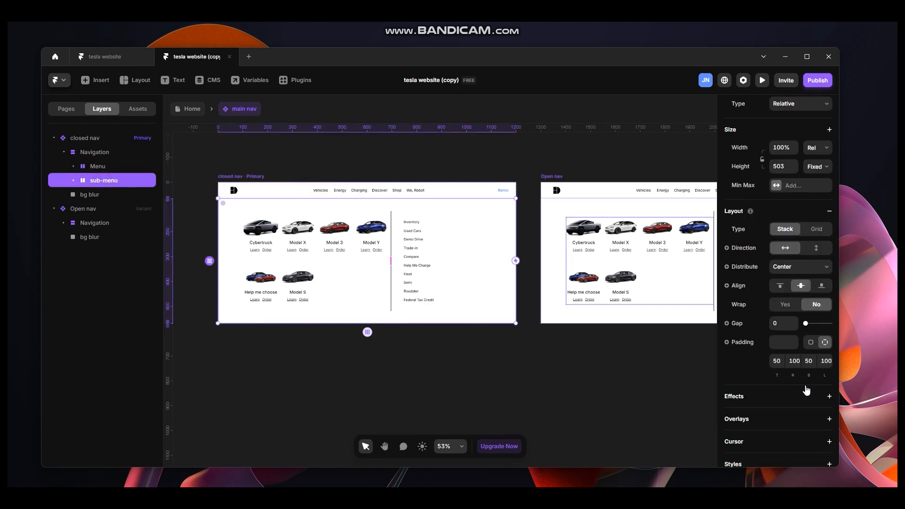
pyautogui.moveTo(823, 388); pyautogui.dragTo(796, 397)
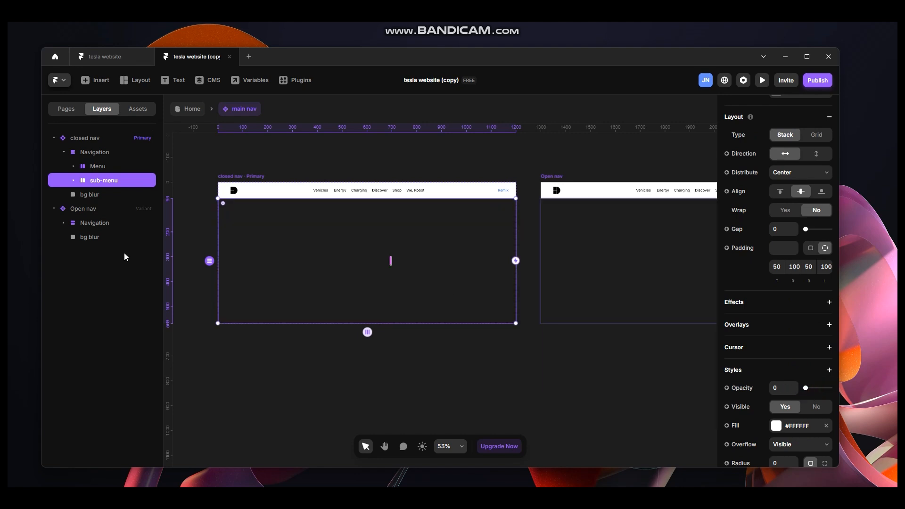
# Set the opacity of the bg blur layer in the closed nav variant to 0.
pyautogui.click(92, 194)
pyautogui.scroll(-3, 818, 389)
pyautogui.scroll(3, 822, 329)
pyautogui.moveTo(830, 347); pyautogui.dragTo(801, 348)
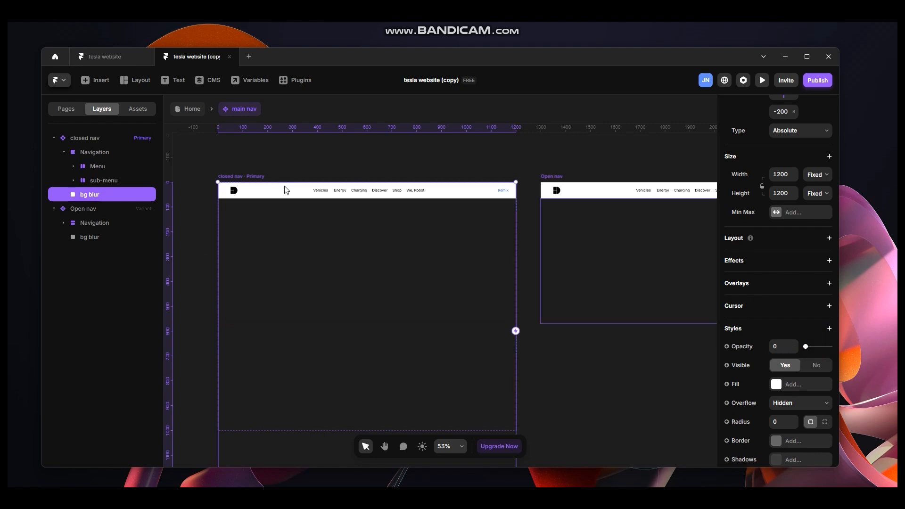
# Set the closed nav variant's height to 64.
pyautogui.click(106, 182)
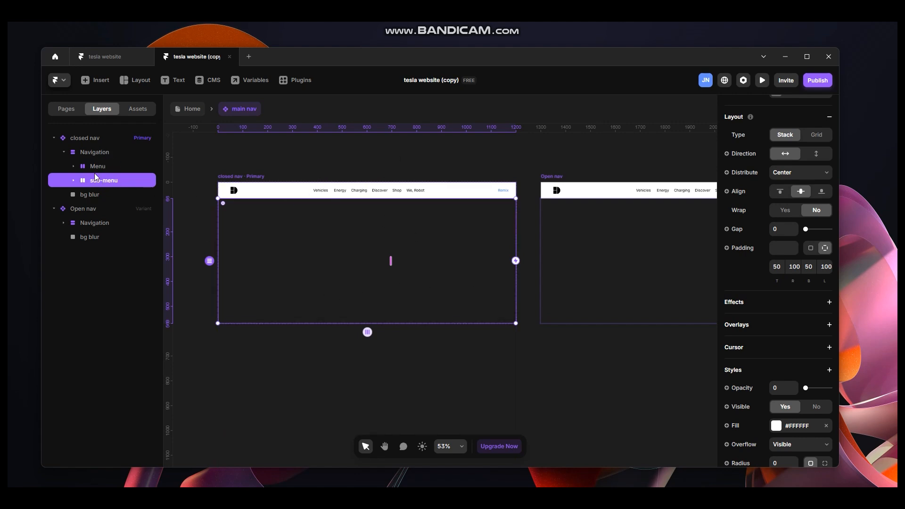
pyautogui.click(107, 151)
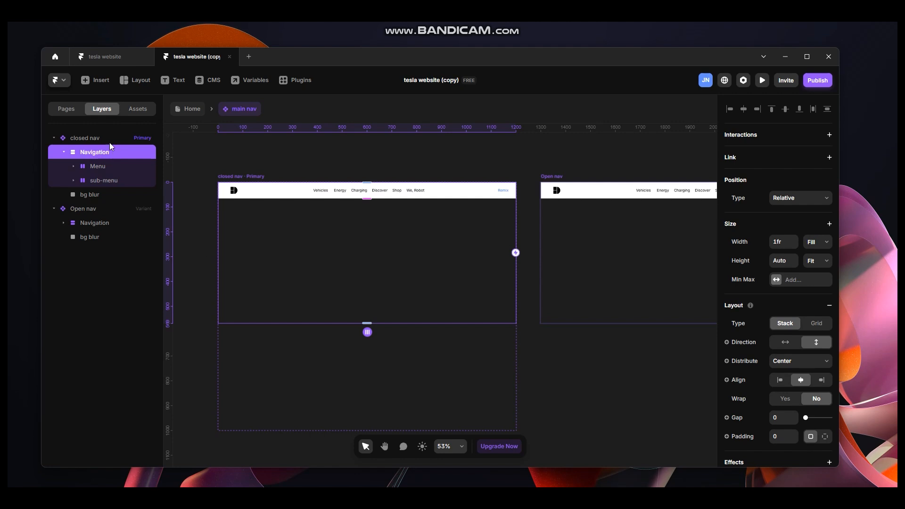
pyautogui.click(109, 139)
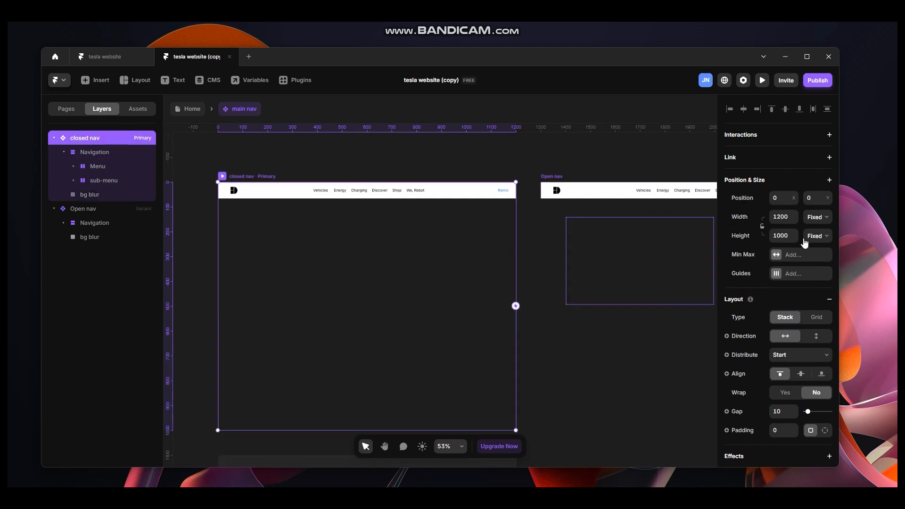
pyautogui.click(790, 237)
pyautogui.write('64')
pyautogui.press('Return')
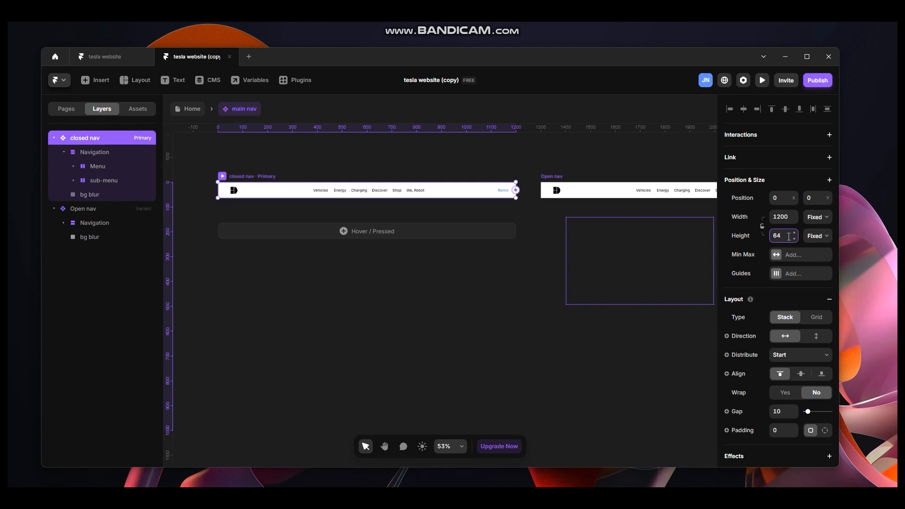
pyautogui.click(394, 204)
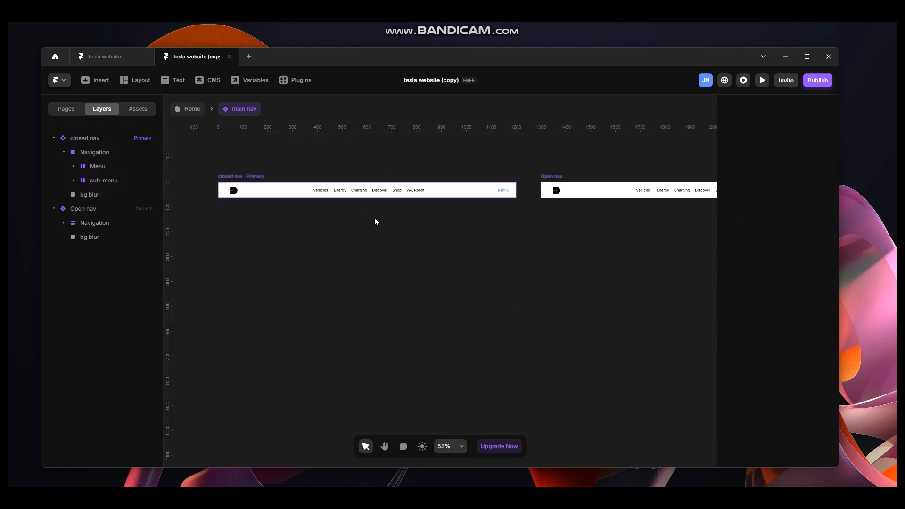
# Set the Open nav variant's height to 1000.
pyautogui.press('space')
pyautogui.moveTo(400, 161); pyautogui.dragTo(306, 196)
pyautogui.moveTo(475, 179); pyautogui.dragTo(314, 181)
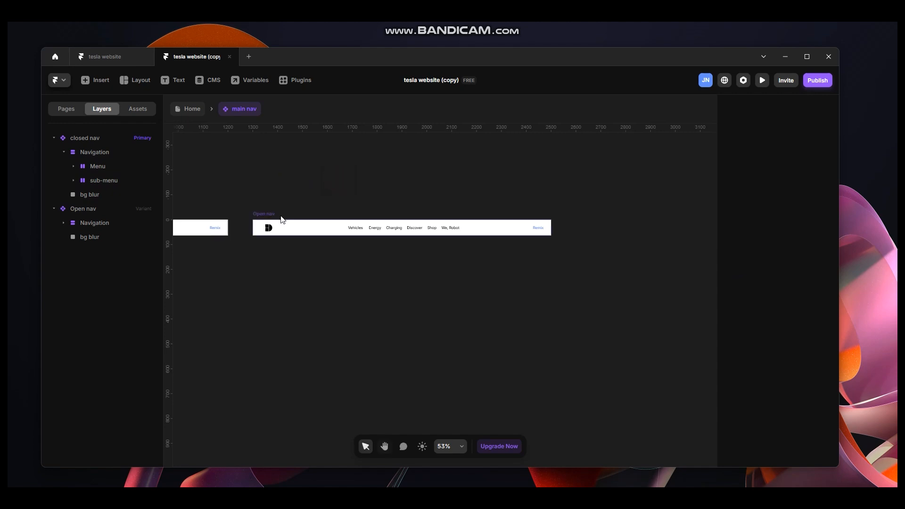
pyautogui.click(267, 214)
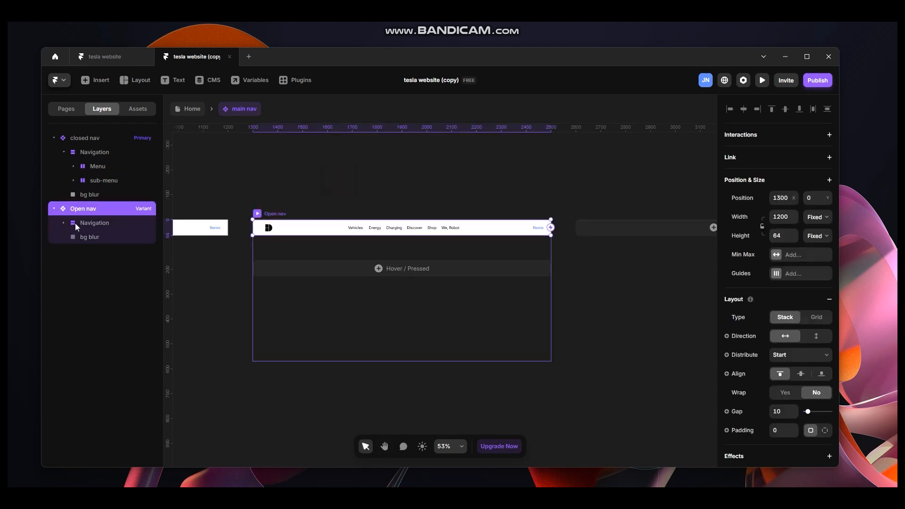
pyautogui.click(788, 236)
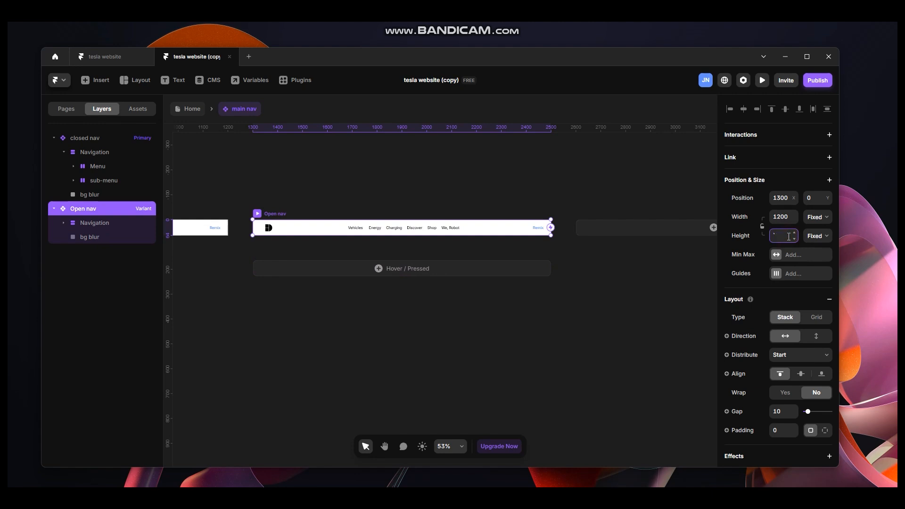
pyautogui.write('1000')
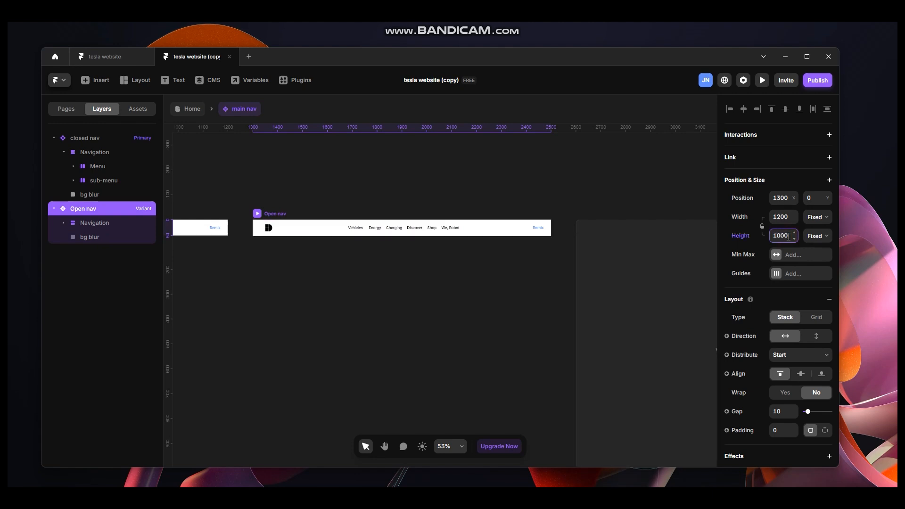
pyautogui.press('Return')
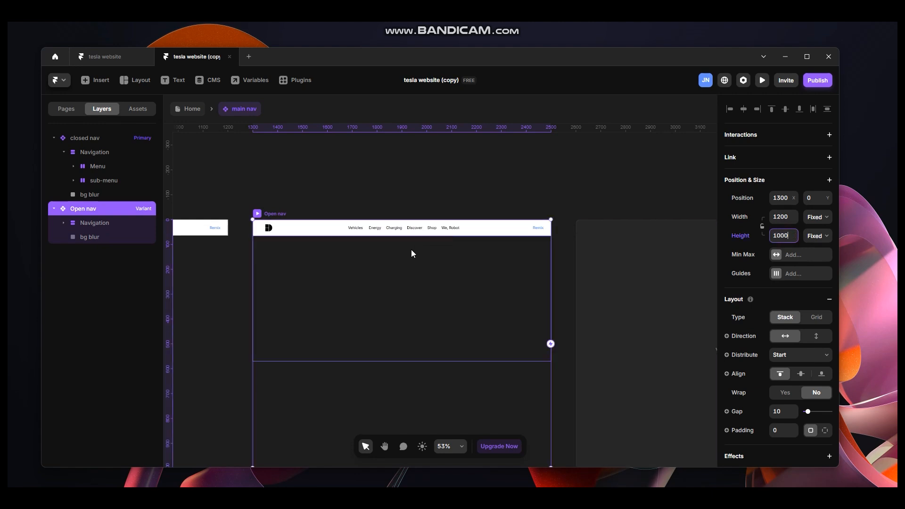
# Set the opacity of the sub-menu in the Open nav variant to 1.
pyautogui.click(82, 225)
pyautogui.click(110, 238)
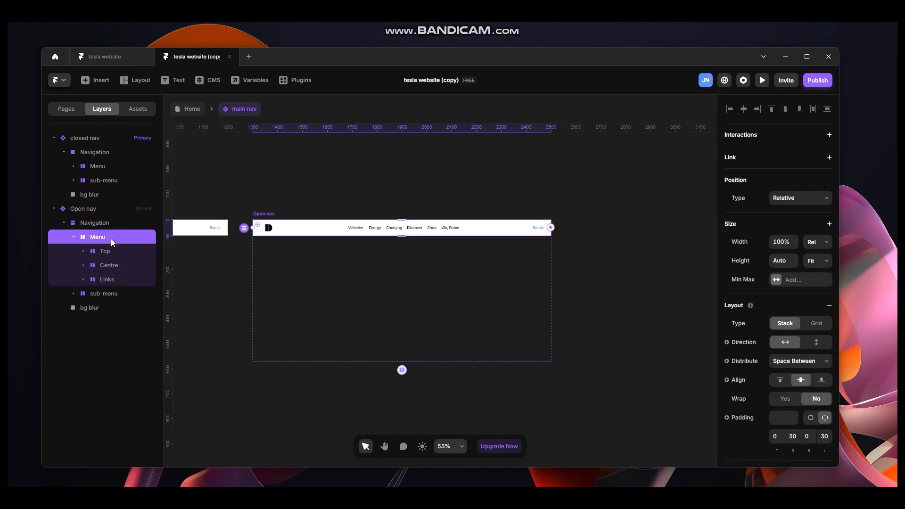
pyautogui.click(71, 237)
pyautogui.click(101, 250)
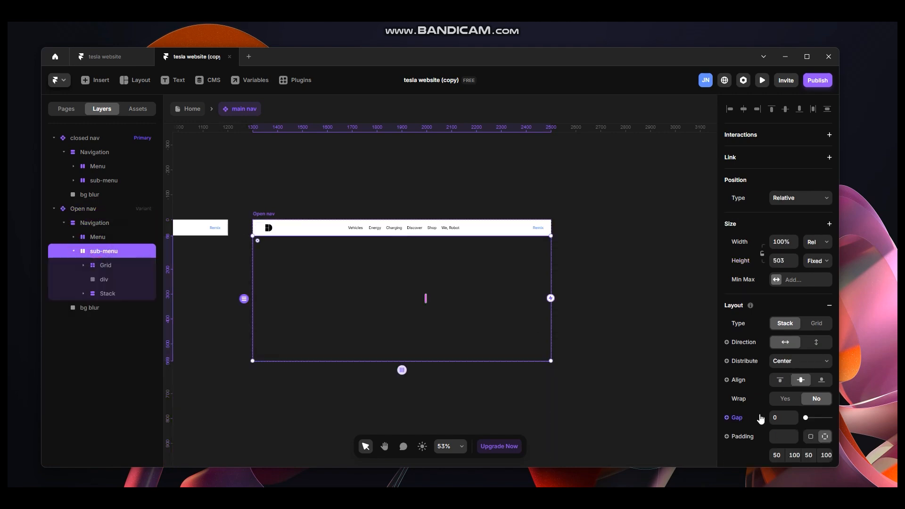
pyautogui.scroll(-6, 801, 396)
pyautogui.moveTo(806, 294); pyautogui.dragTo(851, 302)
# Set the opacity of the bg blur layer in the Open nav variant to 1.
pyautogui.click(90, 308)
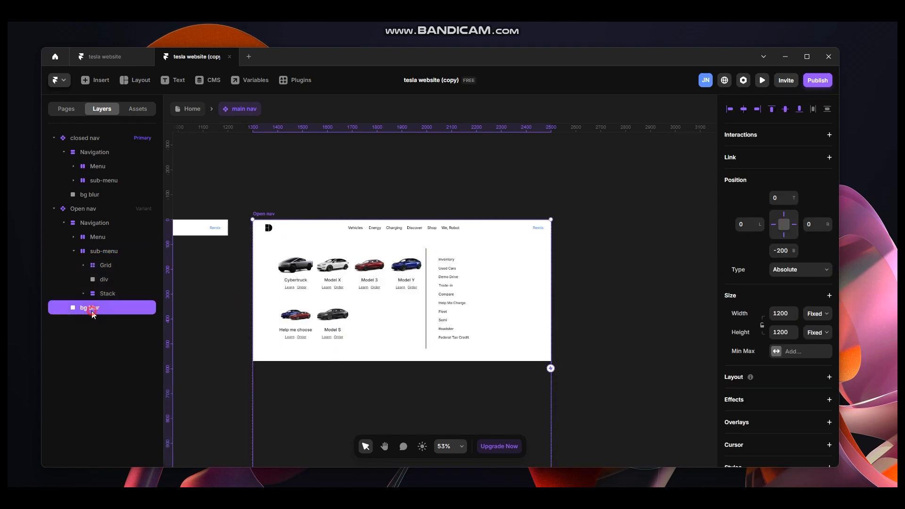
pyautogui.moveTo(805, 297); pyautogui.dragTo(830, 296)
pyautogui.scroll(-3, 520, 318)
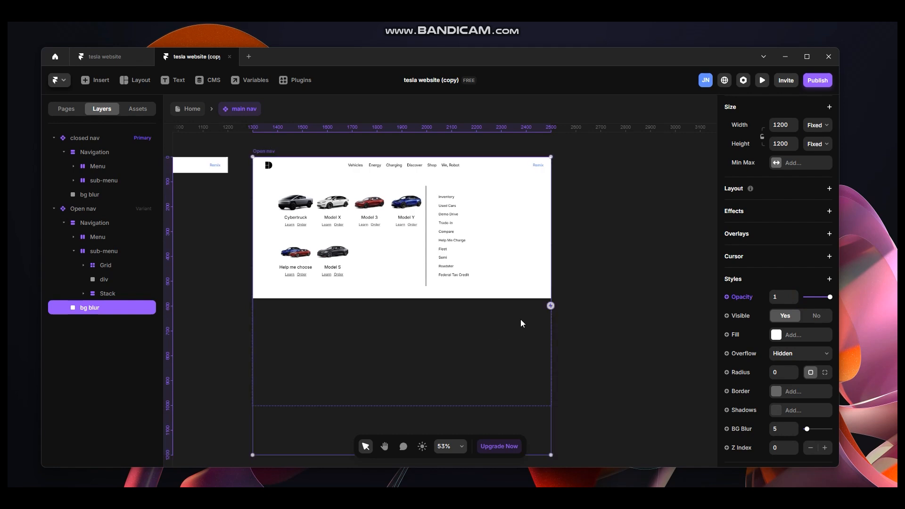
# Remove the existing Hover interaction from the Vehicles link stack in the closed nav variant.
pyautogui.click(229, 224)
pyautogui.moveTo(230, 223); pyautogui.dragTo(528, 287)
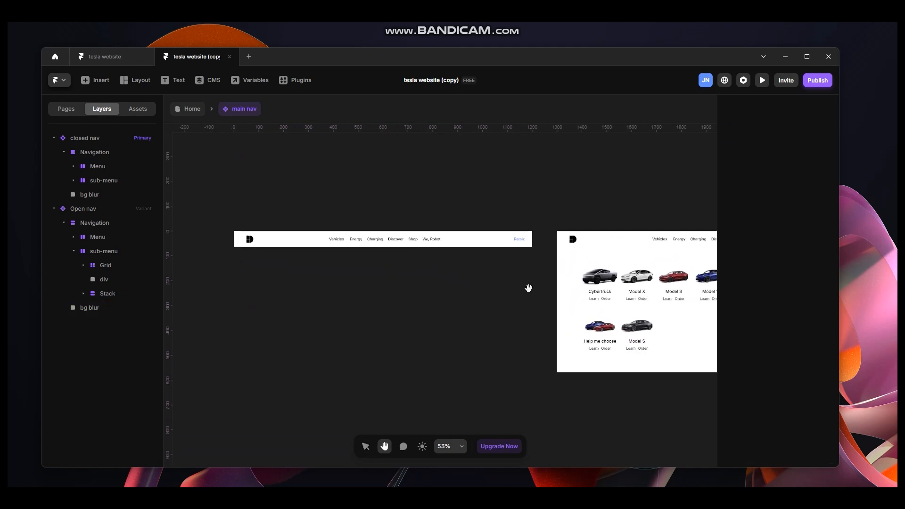
pyautogui.press('v')
pyautogui.click(337, 239)
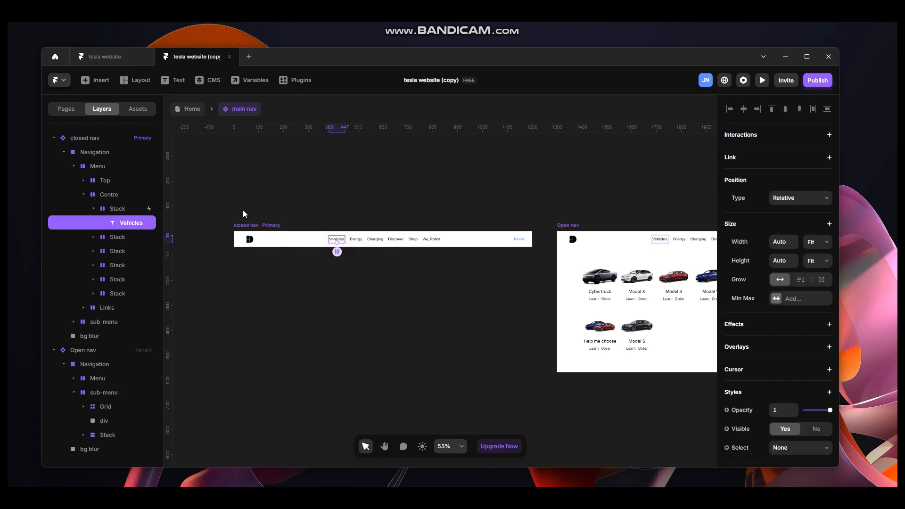
pyautogui.click(120, 210)
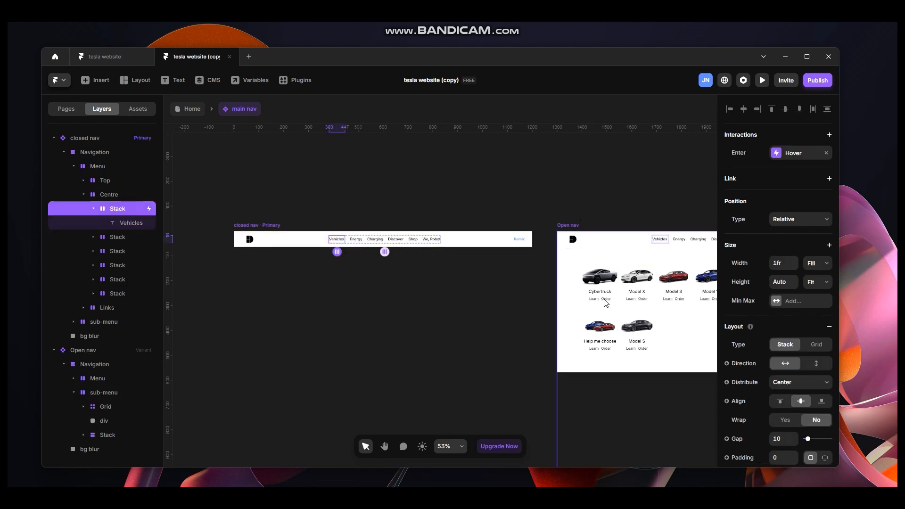
pyautogui.click(826, 152)
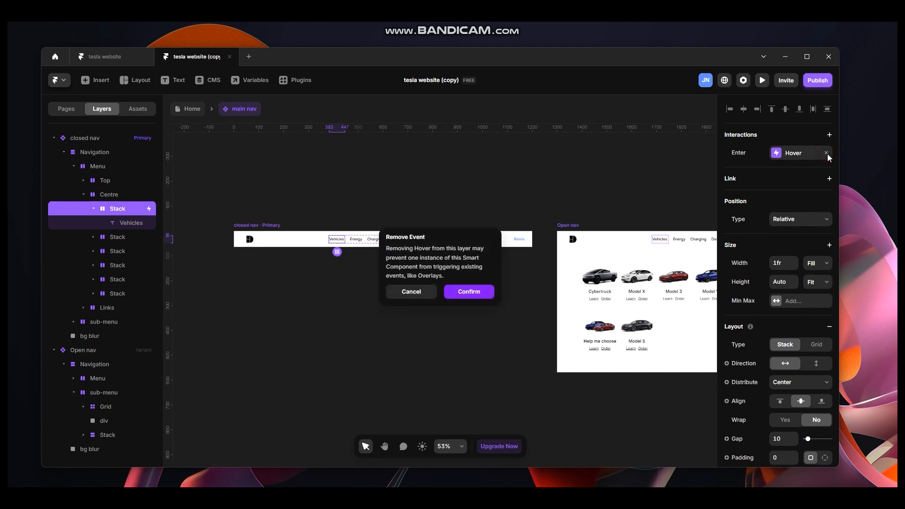
pyautogui.click(473, 292)
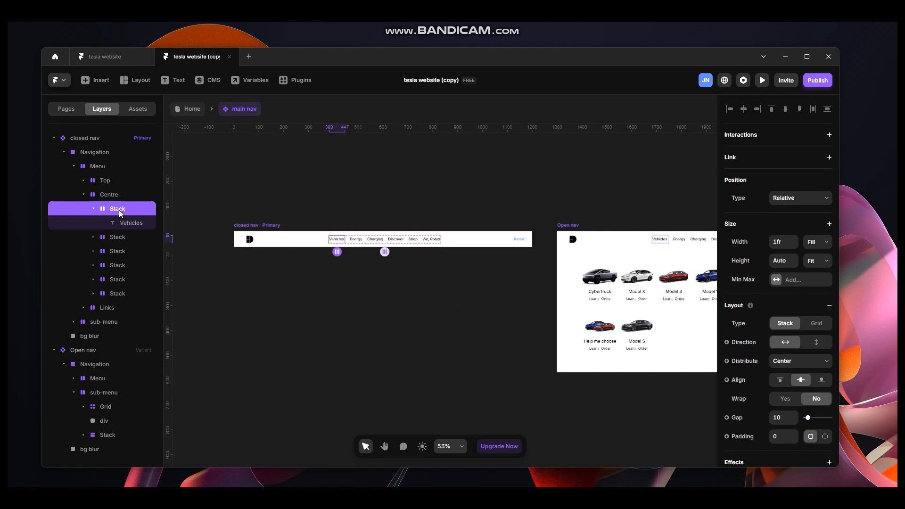
# Add a Set Variant interaction to the Vehicles stack that switches to Open nav on Mouse Enter.
pyautogui.click(114, 238)
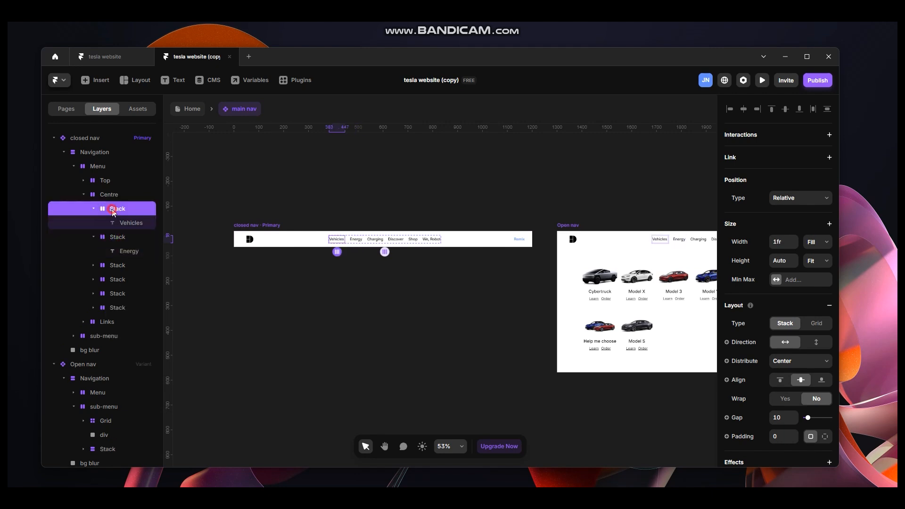
pyautogui.click(829, 134)
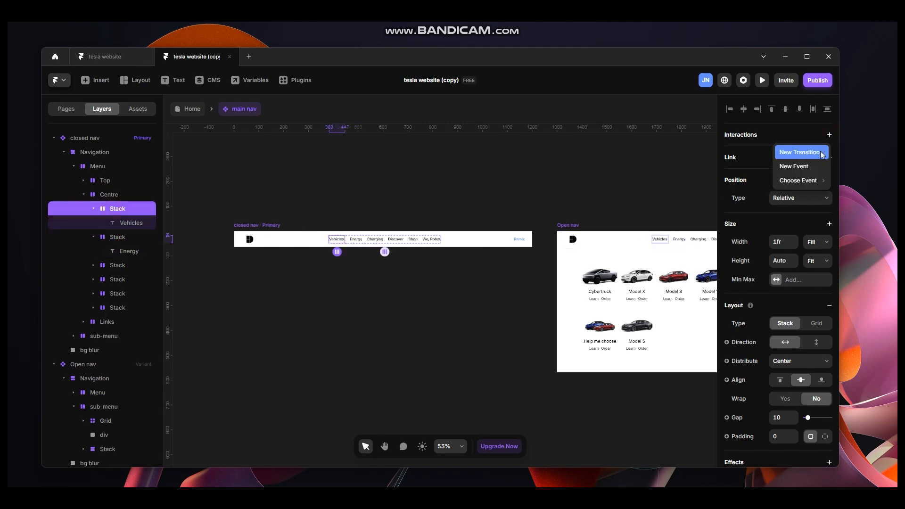
pyautogui.click(821, 152)
pyautogui.click(660, 179)
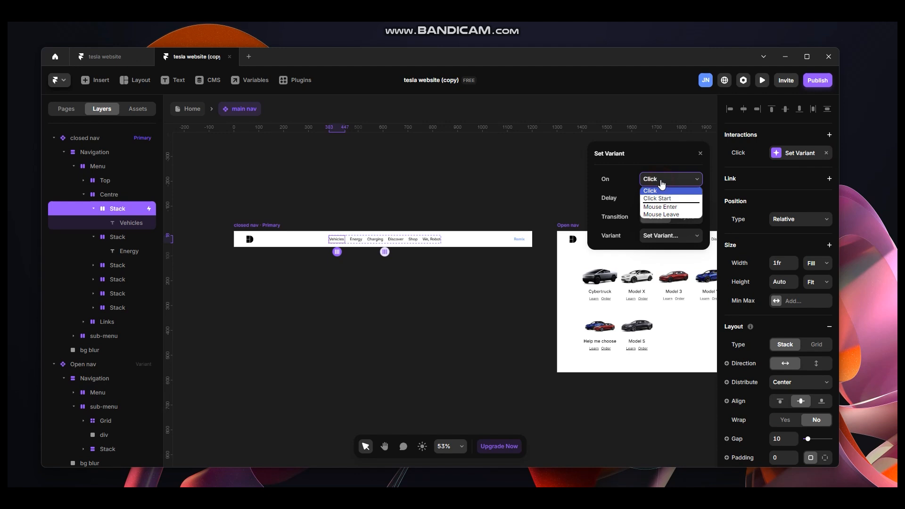
pyautogui.click(671, 209)
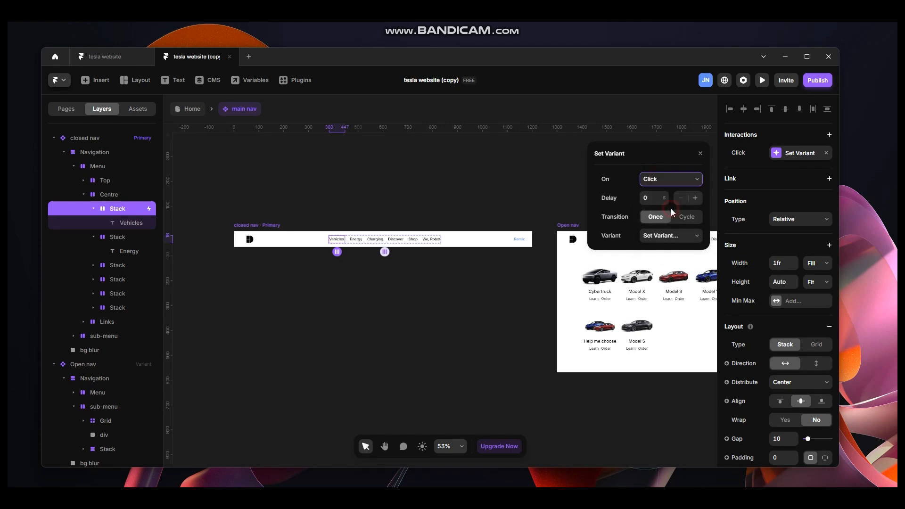
pyautogui.click(680, 237)
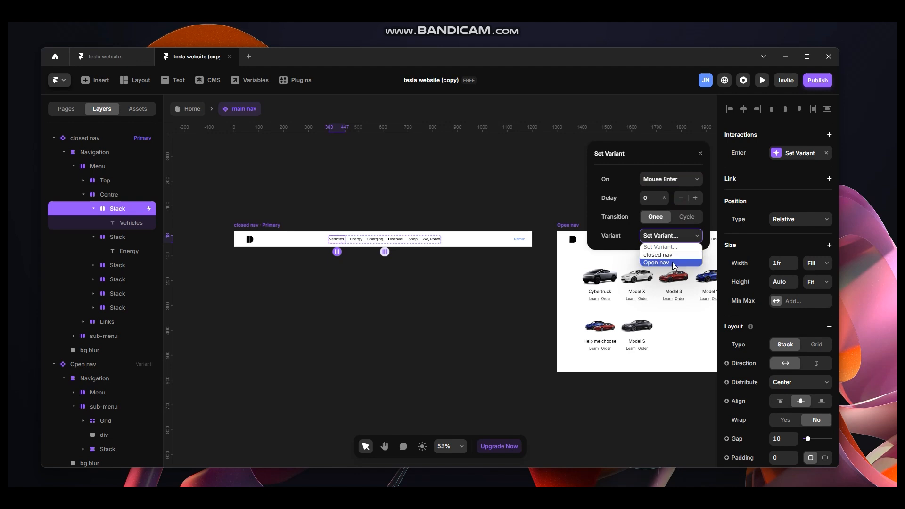
pyautogui.click(673, 263)
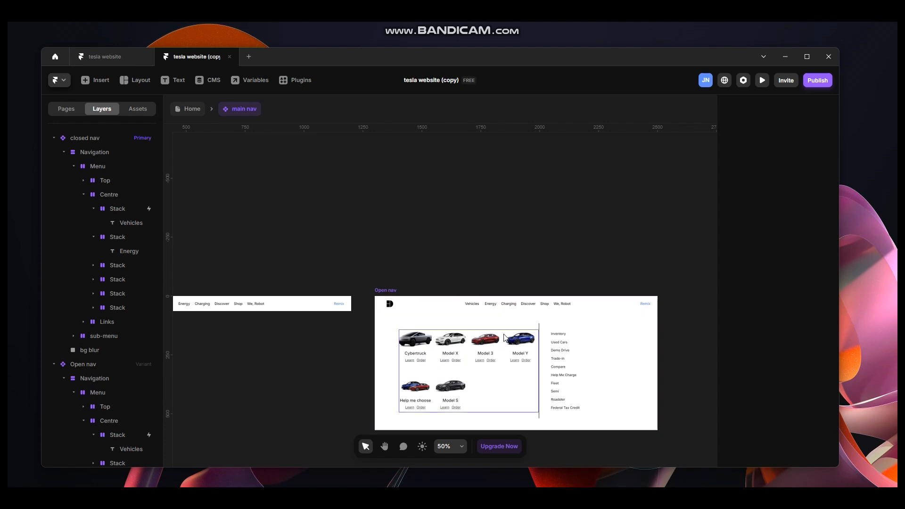
# Add a Set Variant interaction to the Open nav's Navigation layer that switches to closed nav on Mouse Leave.
pyautogui.click(386, 290)
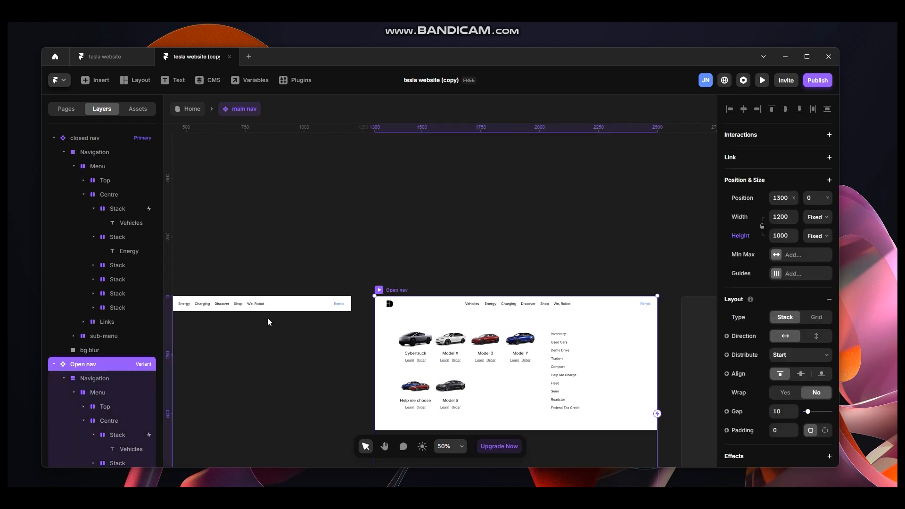
pyautogui.click(104, 380)
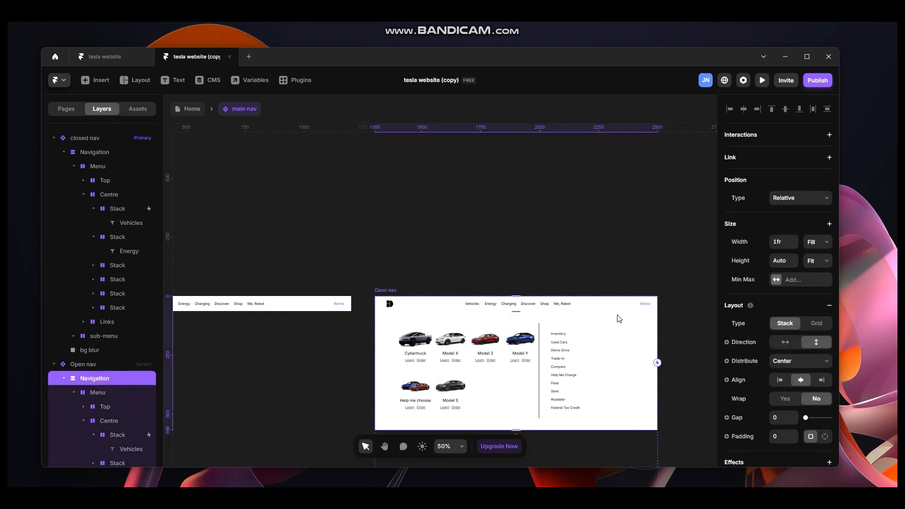
pyautogui.scroll(-1, 585, 304)
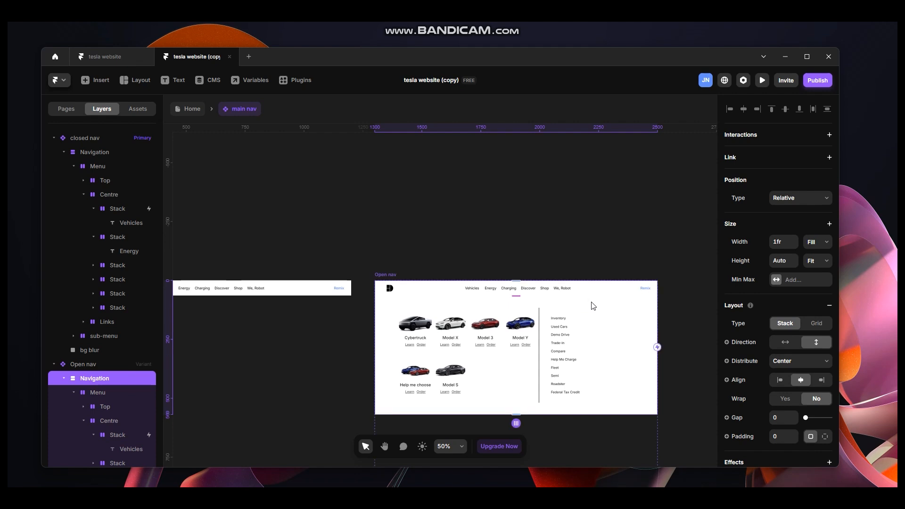
pyautogui.scroll(-1, 599, 332)
pyautogui.scroll(-2, 598, 332)
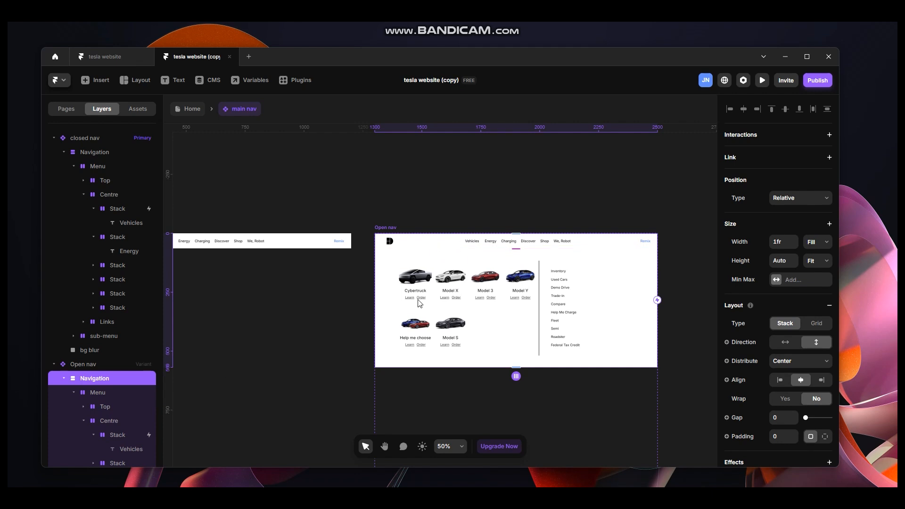
pyautogui.scroll(-3, 425, 367)
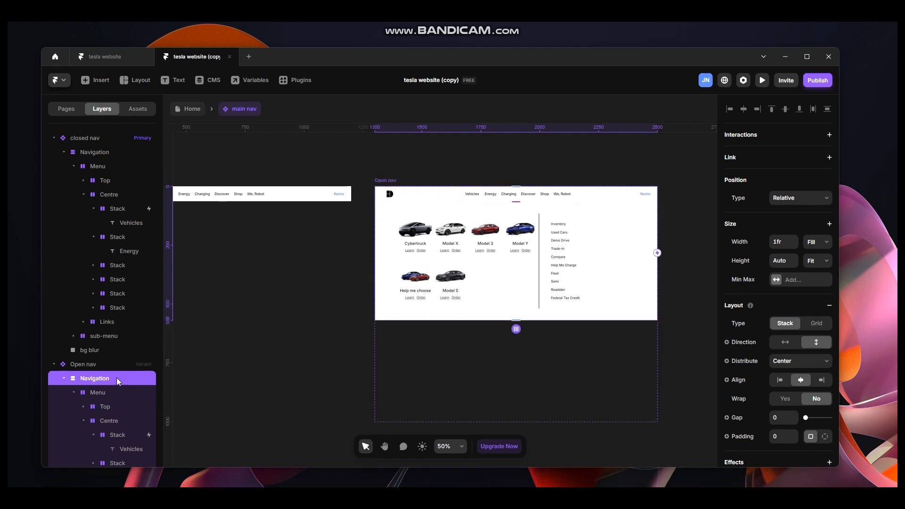
pyautogui.scroll(-5, 117, 377)
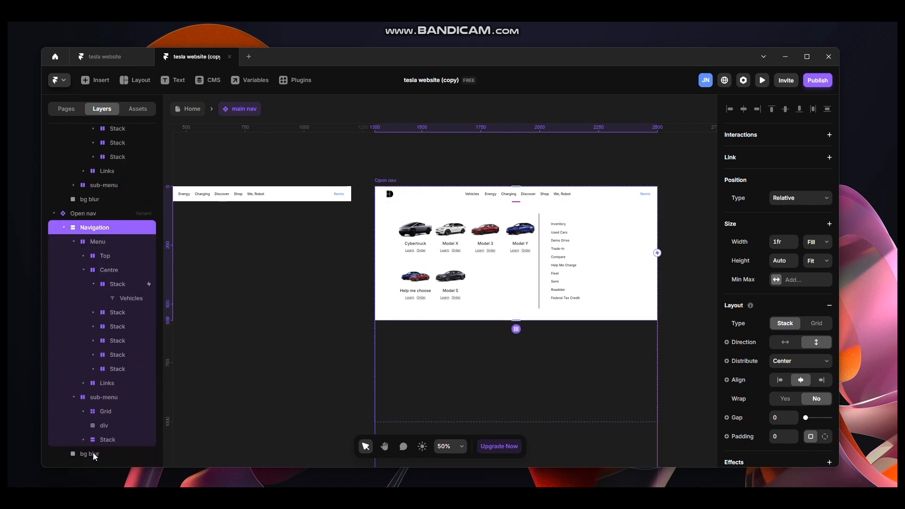
pyautogui.click(64, 228)
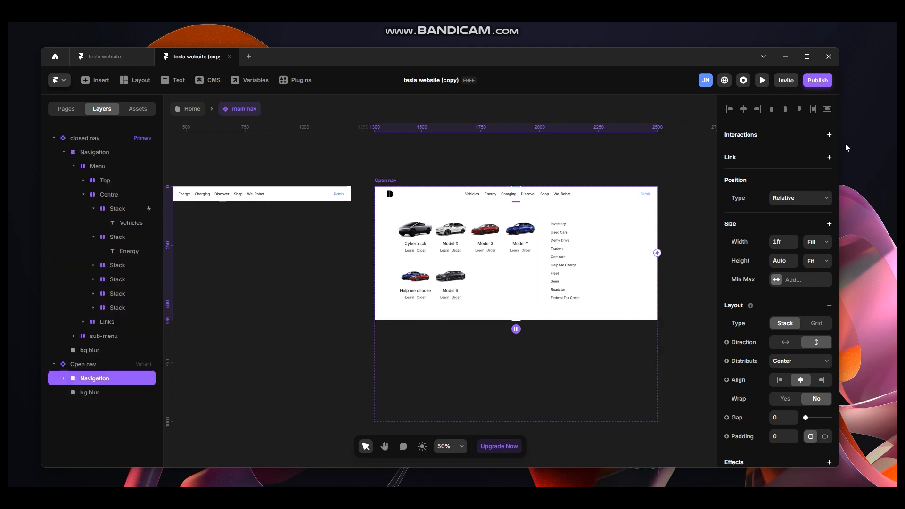
pyautogui.click(830, 136)
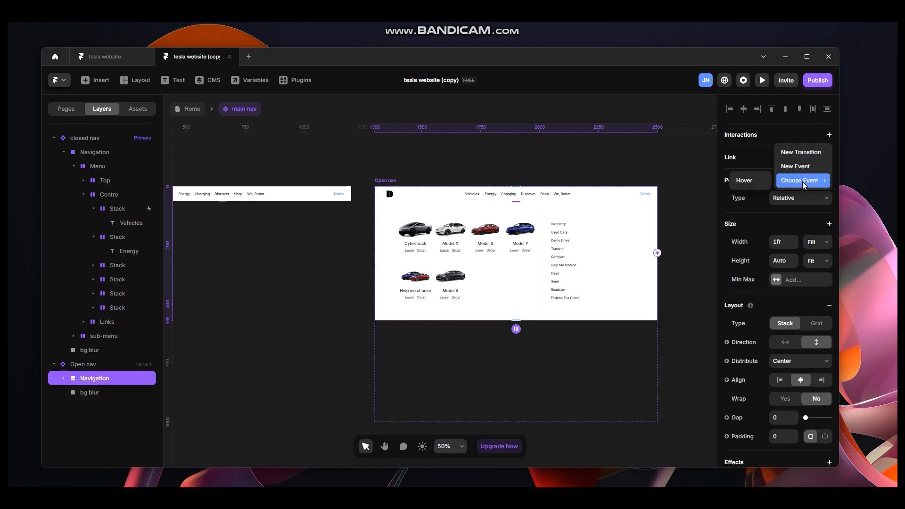
pyautogui.click(801, 152)
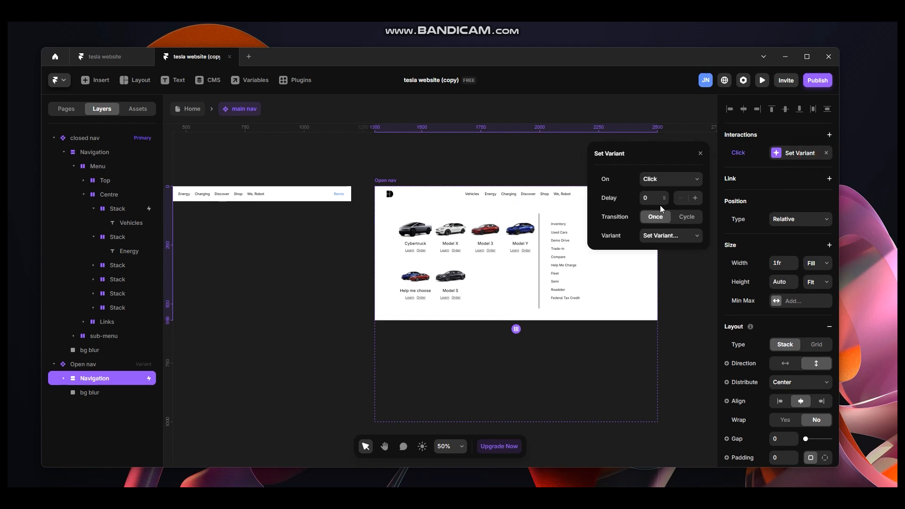
pyautogui.click(670, 179)
pyautogui.click(673, 246)
pyautogui.click(674, 236)
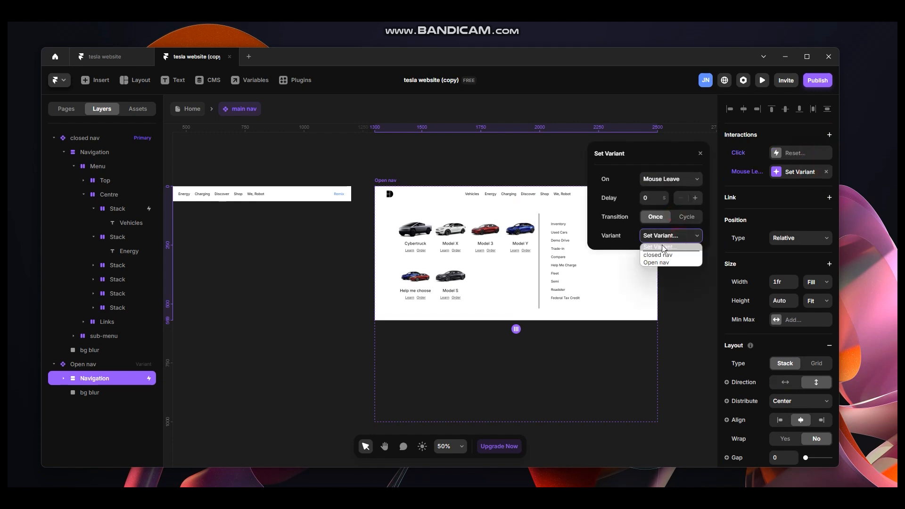
pyautogui.click(656, 255)
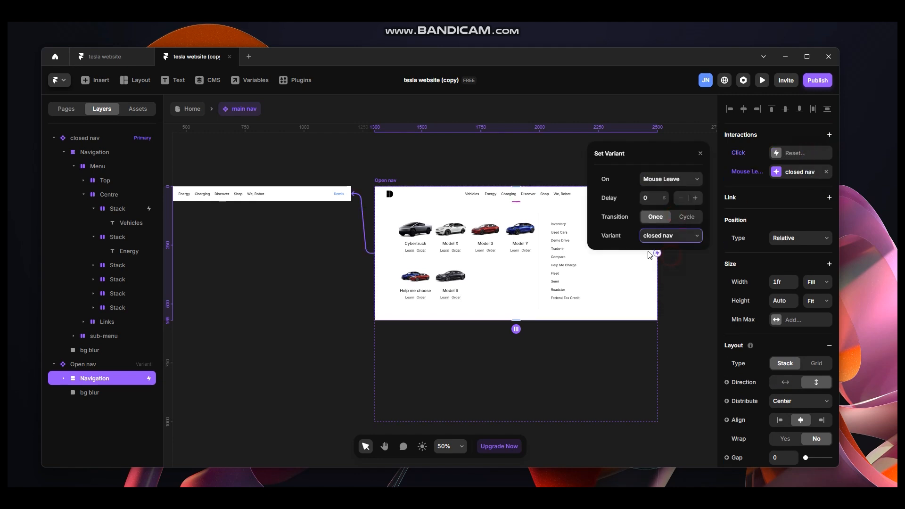
# Return to the Home page and preview it full screen, hovering Vehicles to test the dropdown.
pyautogui.click(358, 138)
pyautogui.press('space')
pyautogui.moveTo(363, 143); pyautogui.dragTo(605, 161)
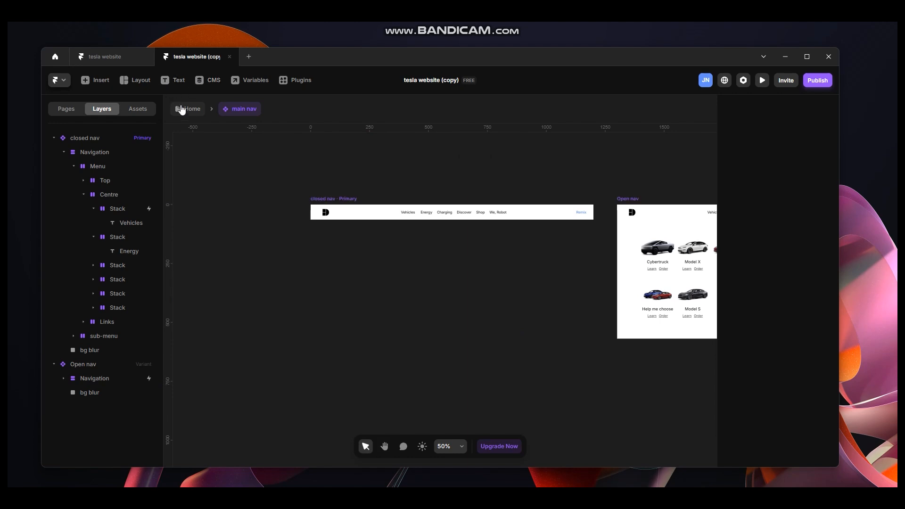
pyautogui.click(180, 109)
pyautogui.click(270, 159)
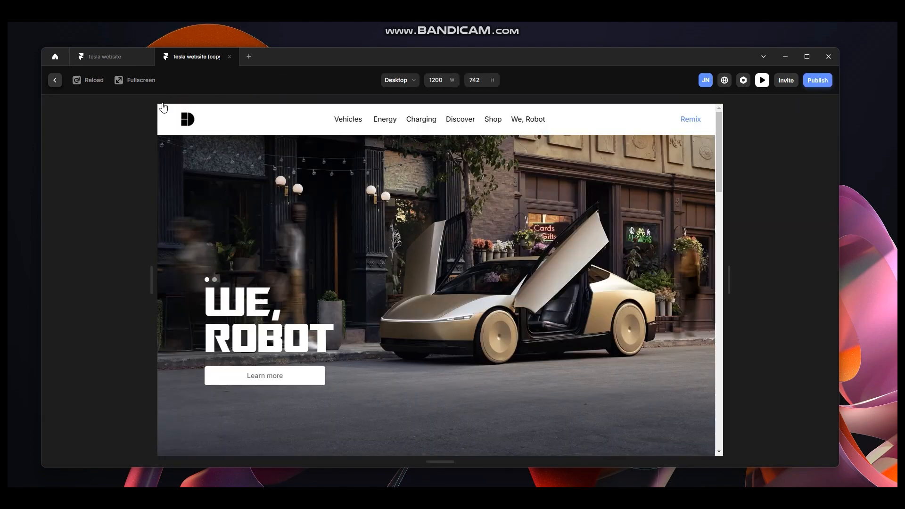
pyautogui.click(141, 80)
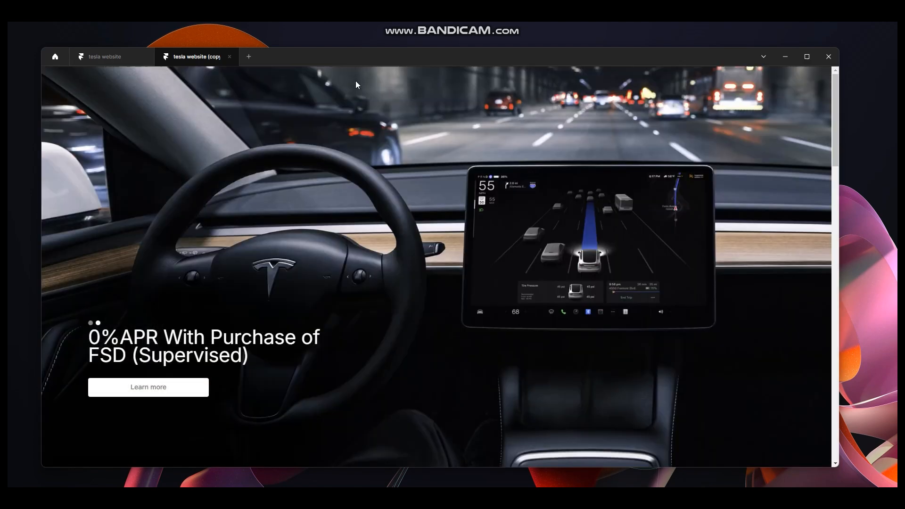
pyautogui.moveTo(355, 81)
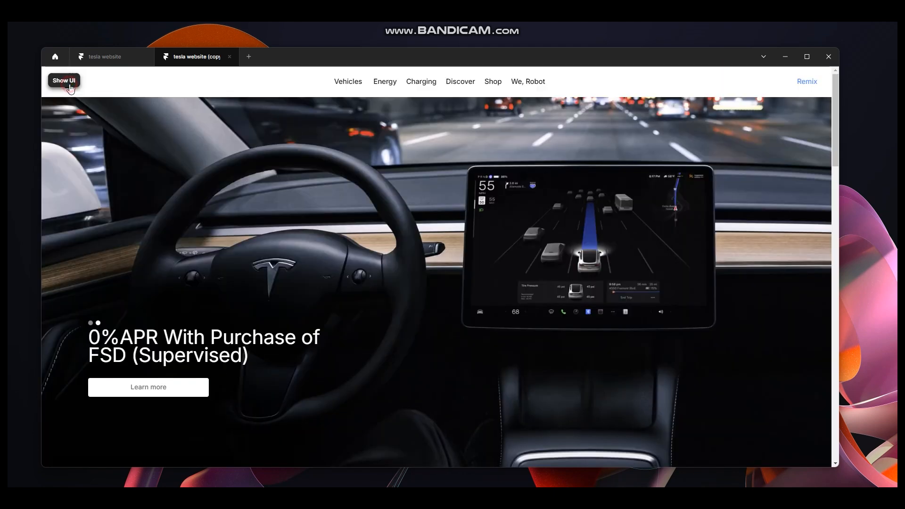
pyautogui.click(70, 86)
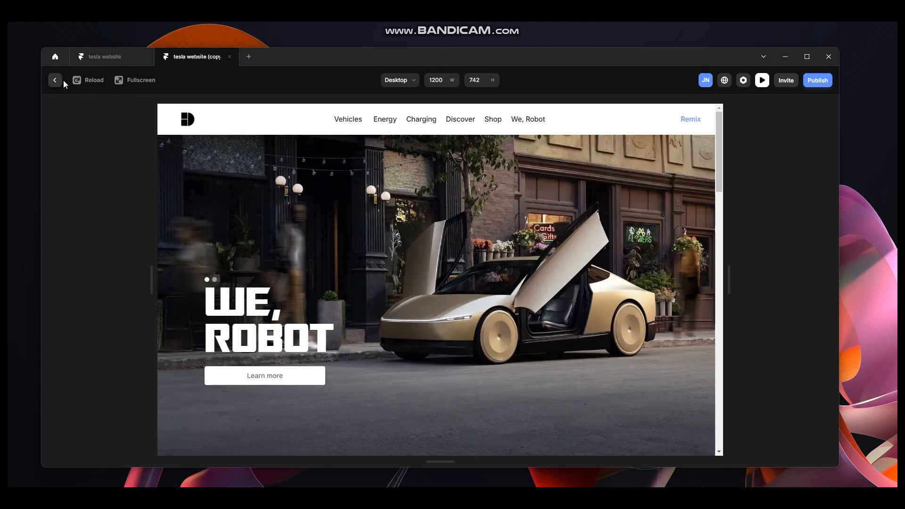
pyautogui.click(56, 81)
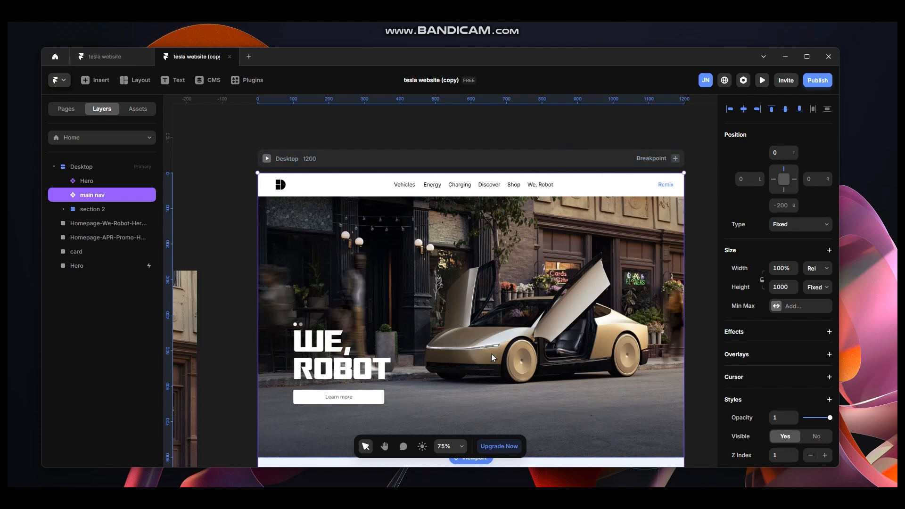
# Switch to the browser to compare the hover menus on tesla.com's navigation bar.
pyautogui.hotkey('alt', 'Tab')
pyautogui.moveTo(445, 149)
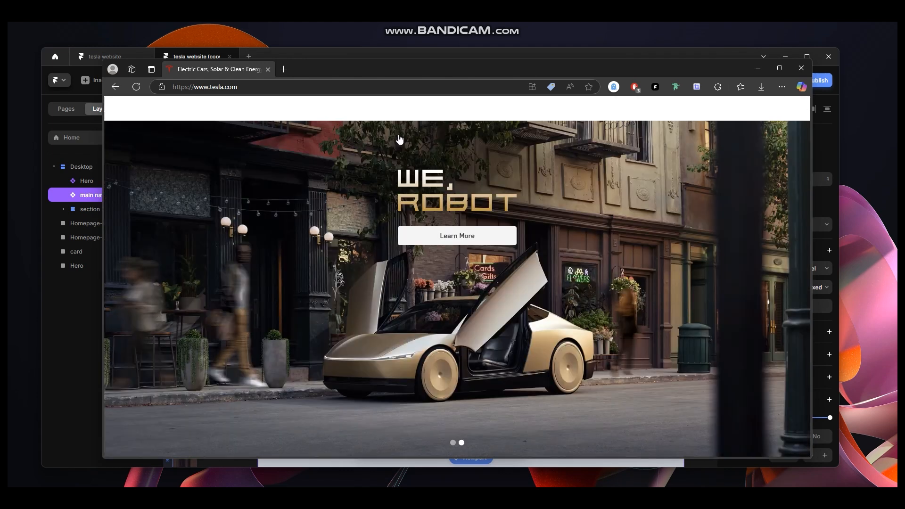
pyautogui.moveTo(400, 139)
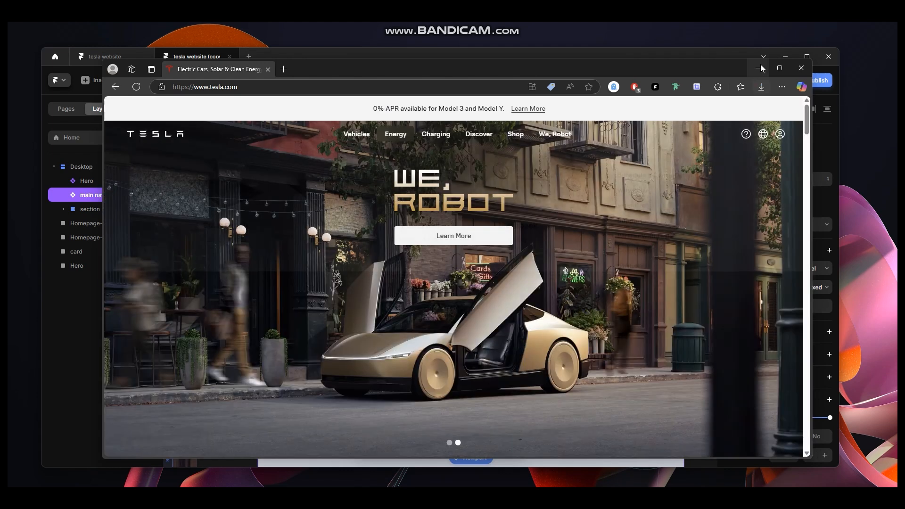
pyautogui.click(759, 68)
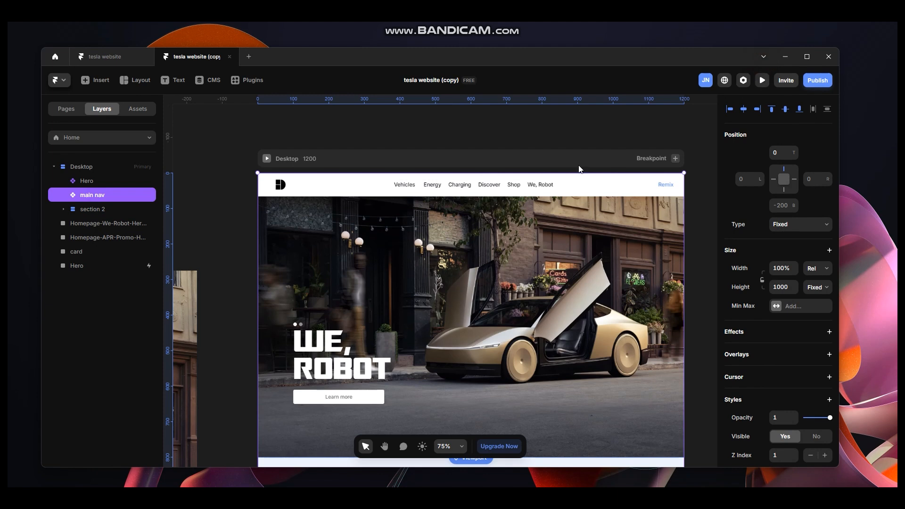